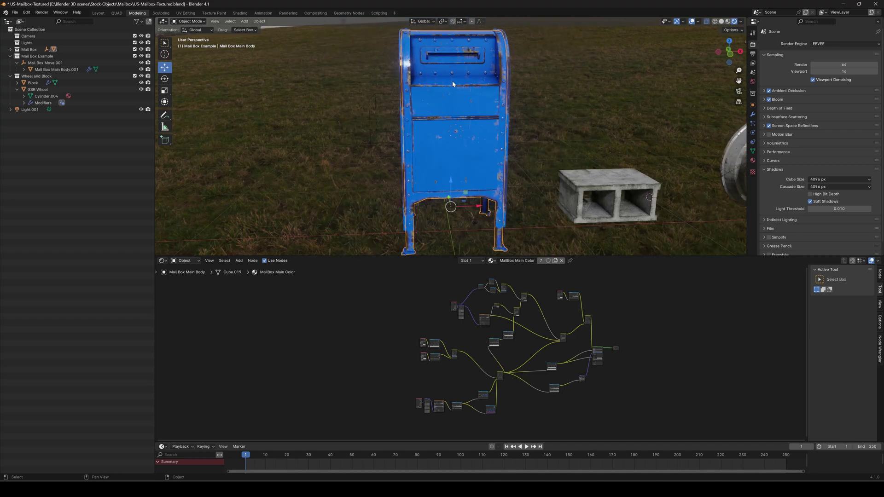
Nudge the USPS logo slightly upward on the side of the blue mailbox.
scroll(450, 167, up, 3)
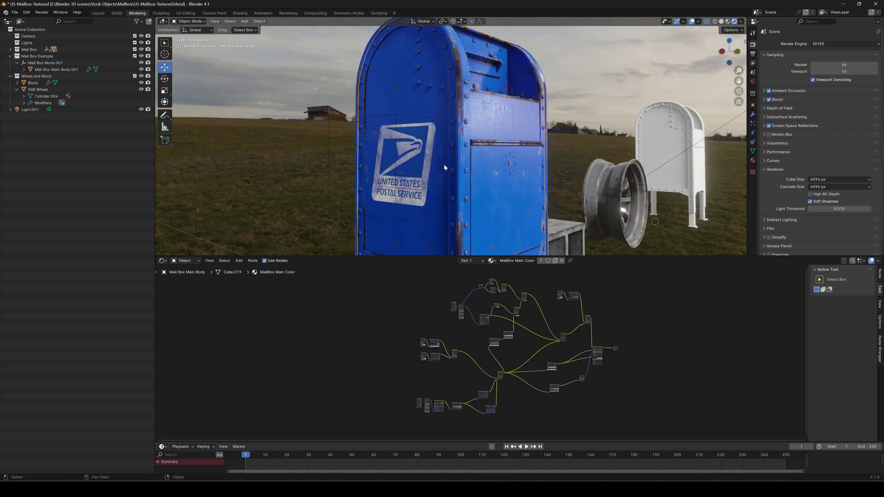
click(394, 217)
mouse_move(399, 160)
mouse_down()
mouse_move(401, 137)
mouse_move(402, 155)
mouse_up()
click(500, 194)
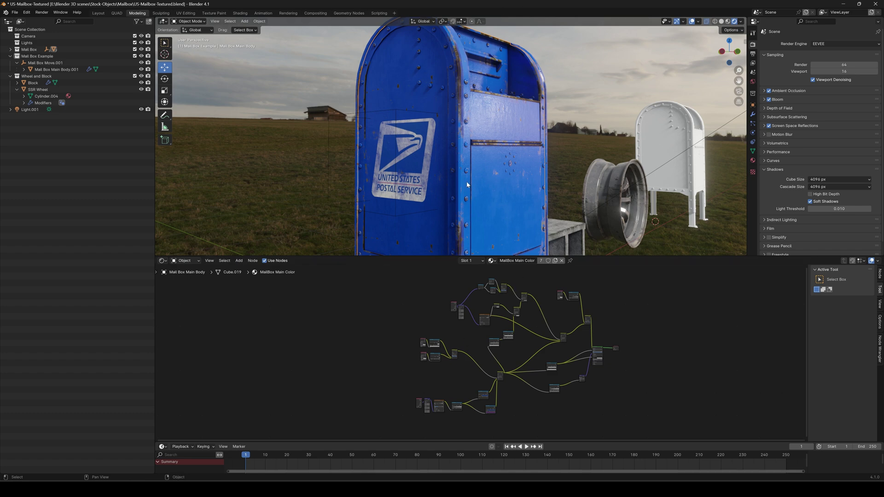
Try Metal-10.jpg as the box-projected image texture feeding the Color Ramp in the blue mailbox's MailBox Main Color material.
middle_drag(403, 427, 501, 365)
scroll(501, 365, up, 8)
middle_drag(603, 352, 531, 343)
scroll(481, 369, up, 17)
scroll(478, 369, up, 2)
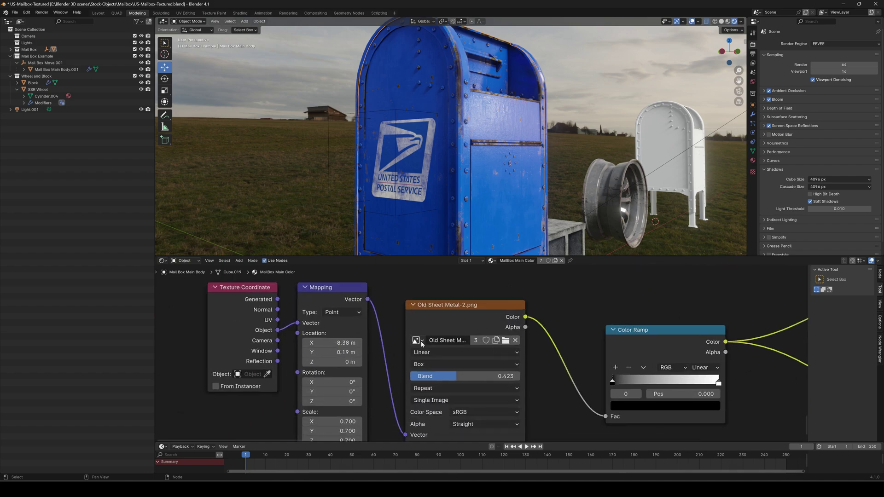
click(416, 340)
click(445, 382)
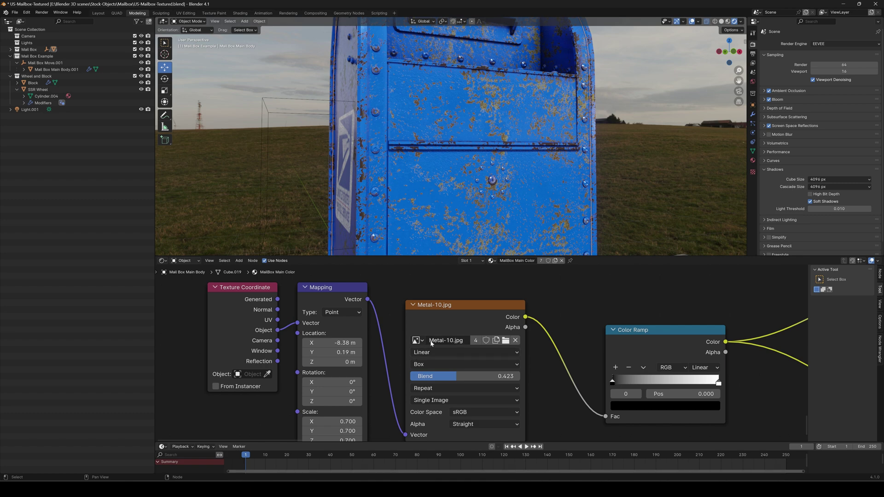
Switch the image texture in the MailBox Main Color material to Old Sheet Metal.png.
click(416, 341)
click(431, 400)
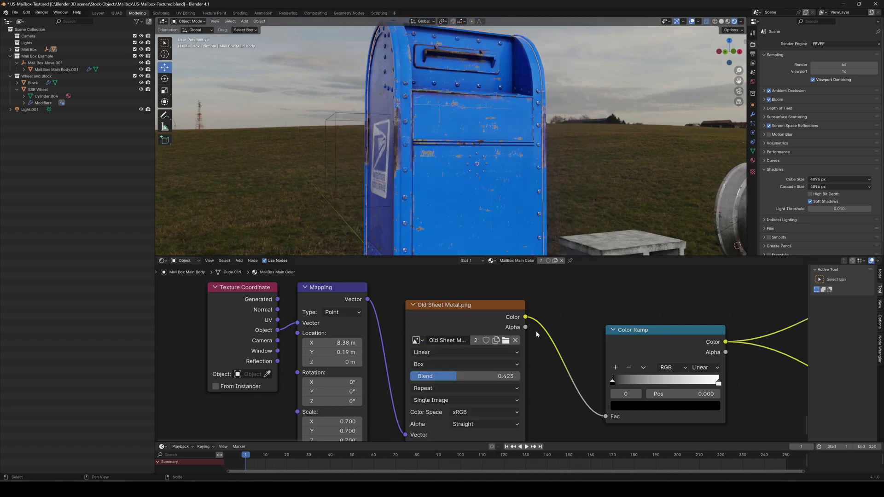
middle_drag(641, 204, 544, 223)
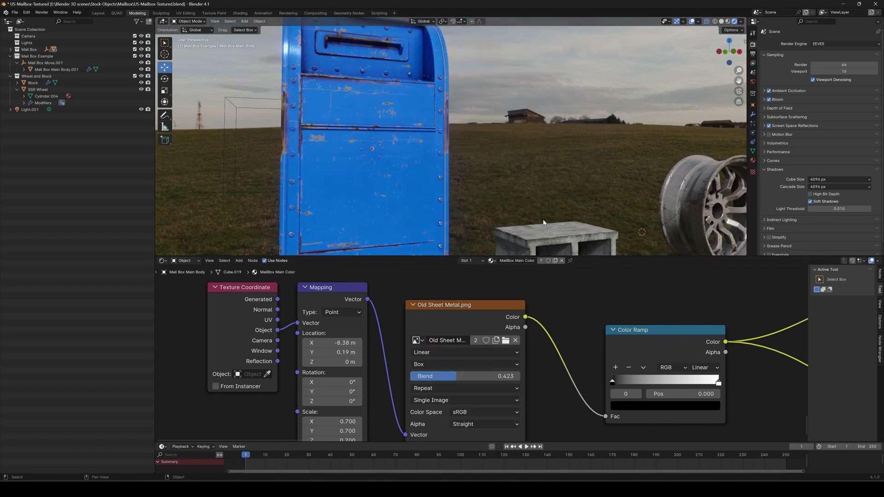
Select the cinder block and examine its concrete material up close.
scroll(545, 198, down, 3)
click(533, 217)
key(KP_Decimal)
middle_drag(524, 200, 476, 156)
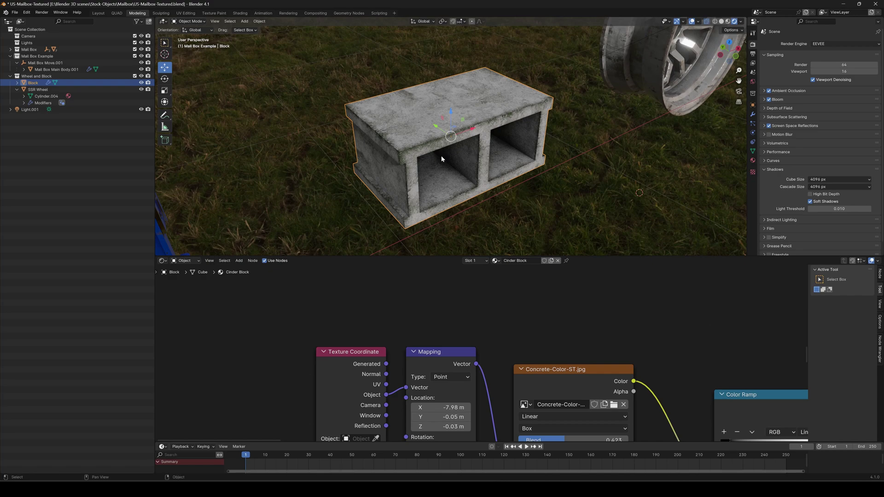
Switch the image texture in the SSR wheel's material to Old Sheet Metal-2.png.
scroll(440, 158, down, 3)
shift+middle_drag(620, 138, 504, 191)
click(507, 133)
key(KP_Decimal)
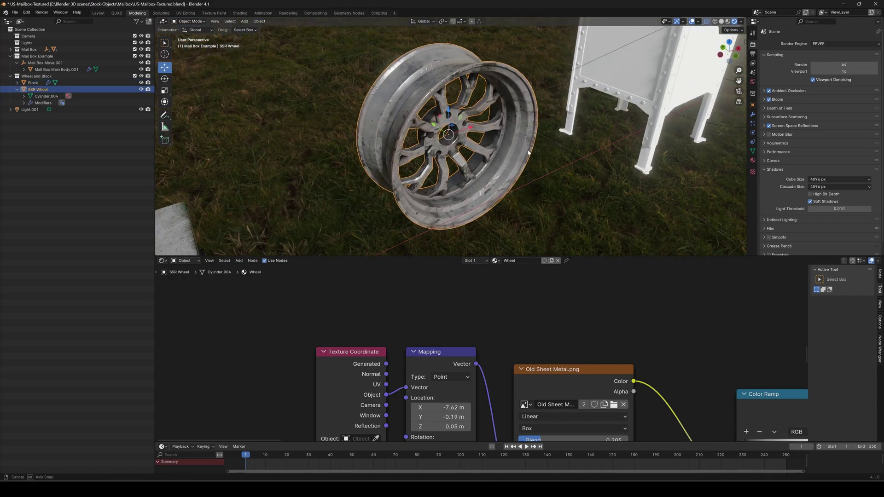
mouse_move(507, 132)
middle_down()
mouse_move(488, 115)
mouse_move(508, 125)
middle_up()
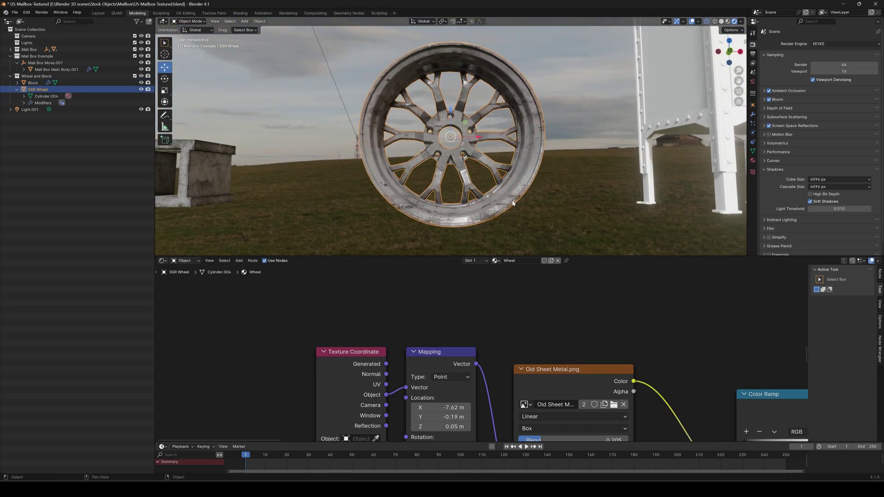
click(525, 405)
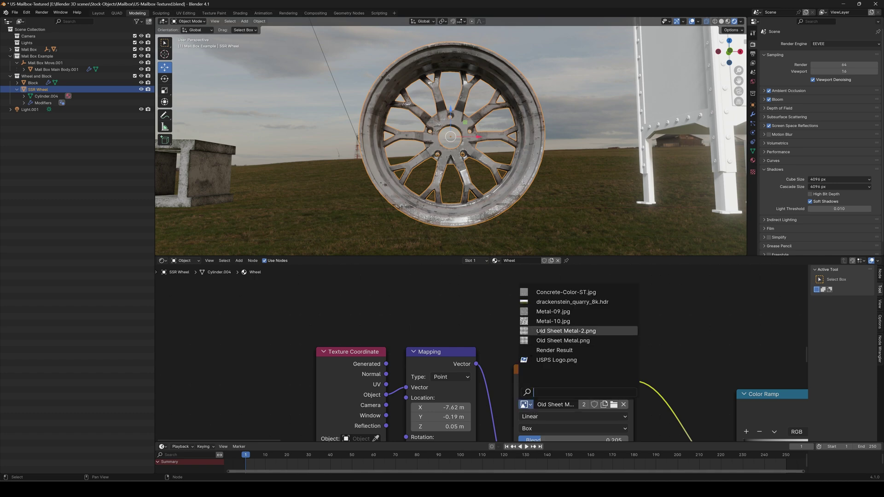
click(563, 331)
middle_drag(422, 172, 411, 145)
Add an Image Texture node with its Color feeding the Principled BSDF's Base Color in the white mailbox's material.
click(380, 125)
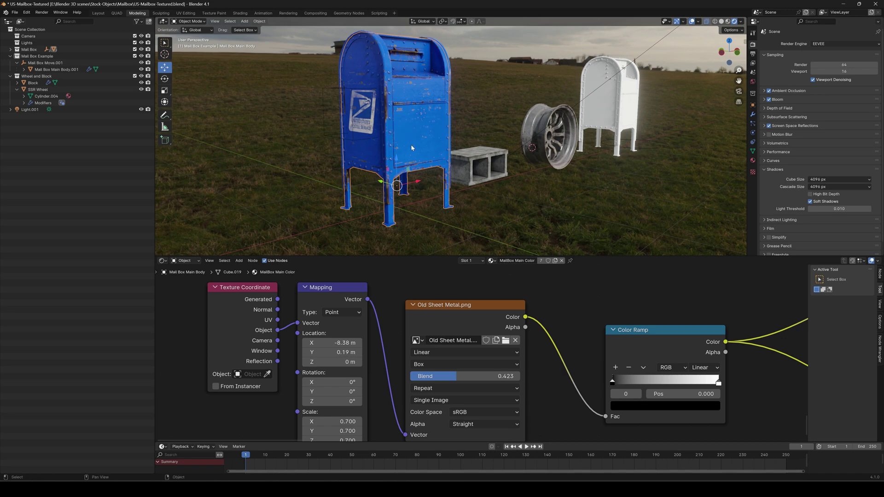
click(609, 109)
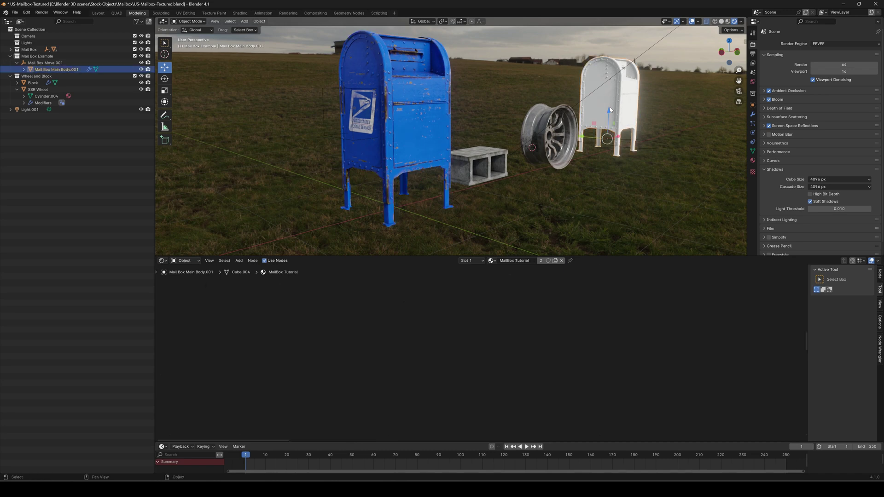
key(KP_Decimal)
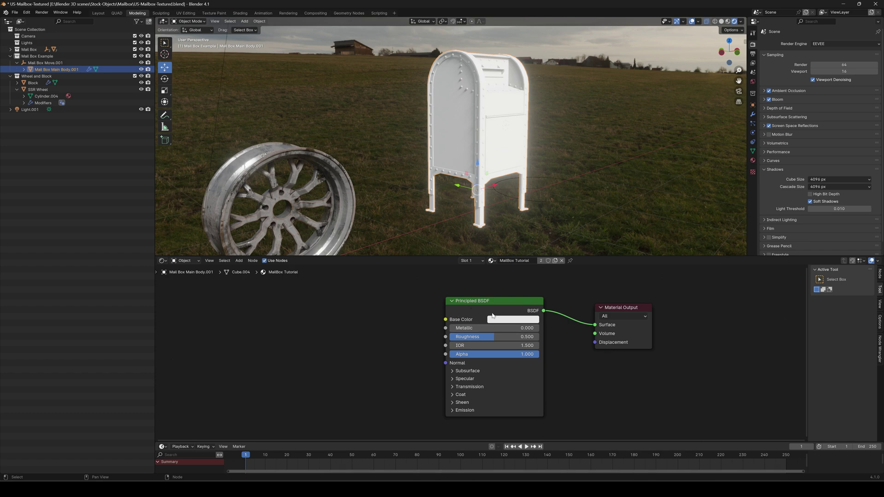
middle_drag(402, 312, 408, 312)
click(452, 319)
drag(452, 320, 295, 324)
text(ima)
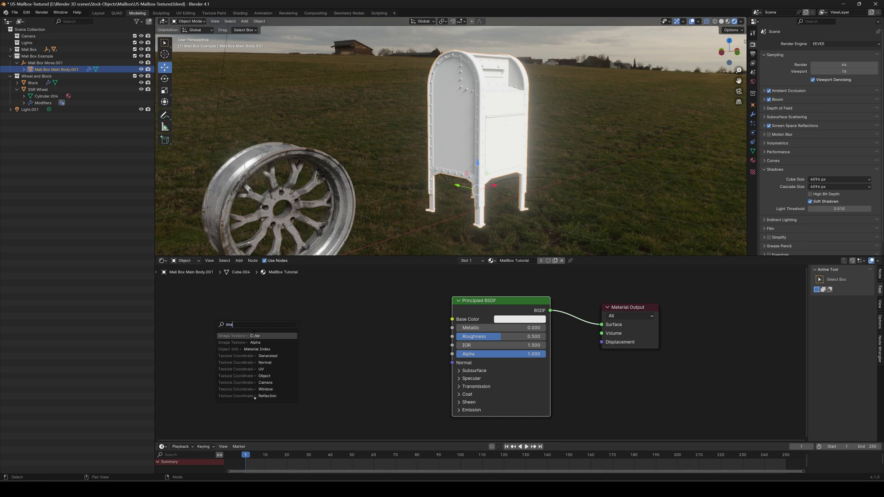
click(248, 336)
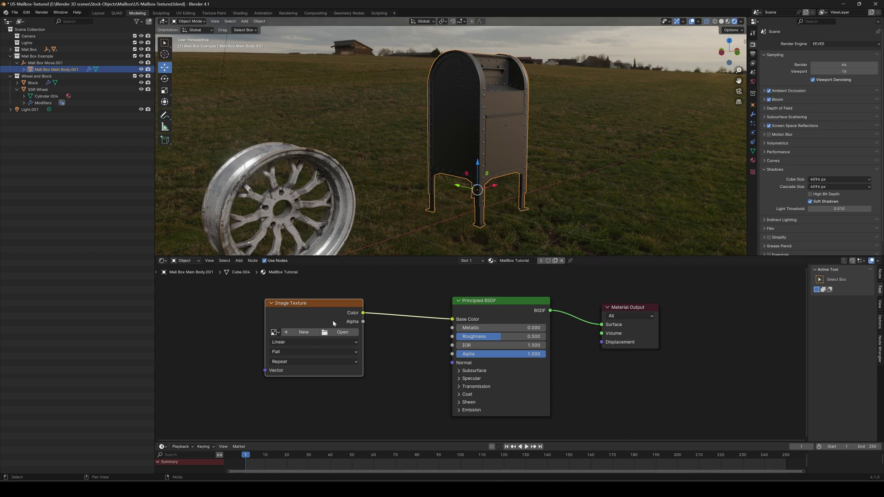
drag(324, 304, 349, 315)
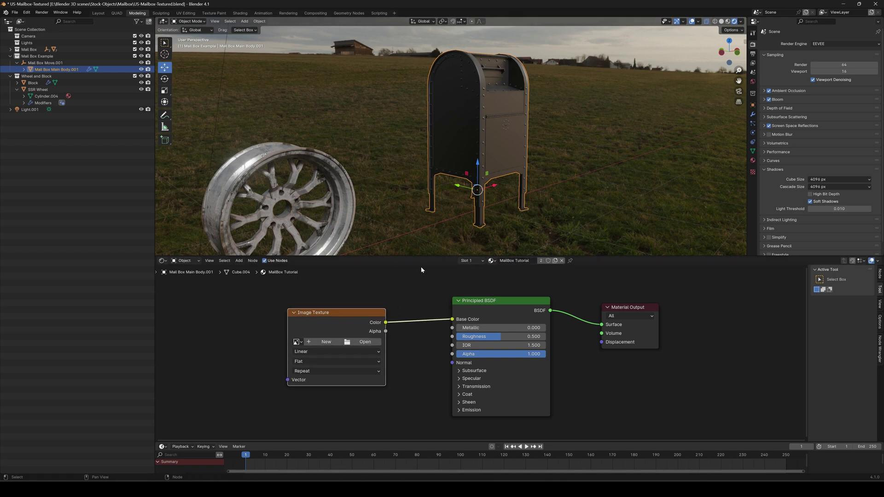
Assign the already loaded Old Sheet Metal-2.png image to the white mailbox's Image Texture node.
click(364, 343)
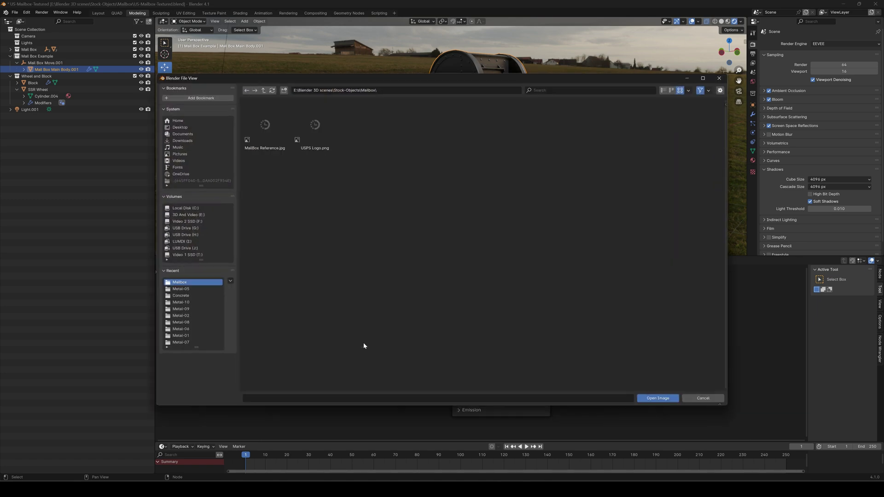
click(691, 398)
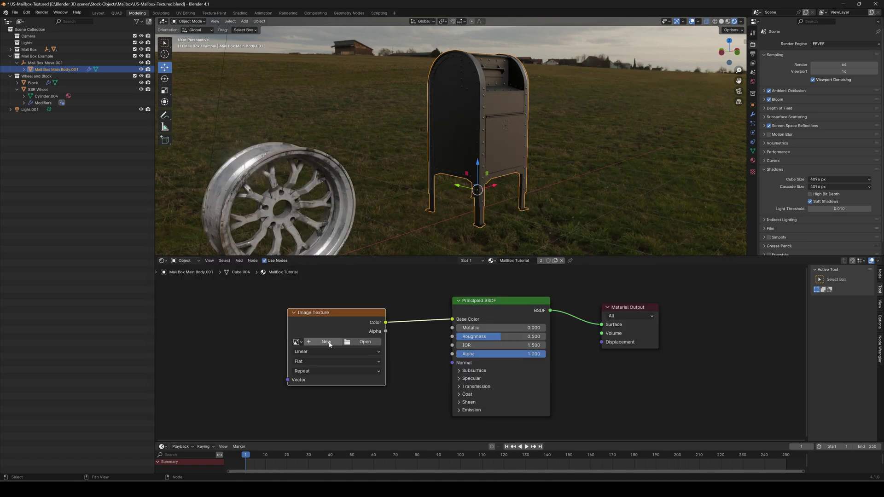
click(297, 342)
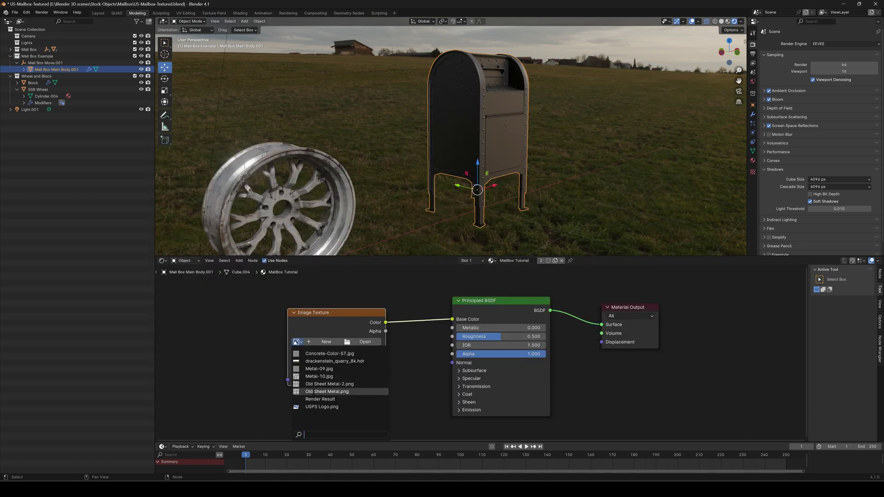
click(323, 384)
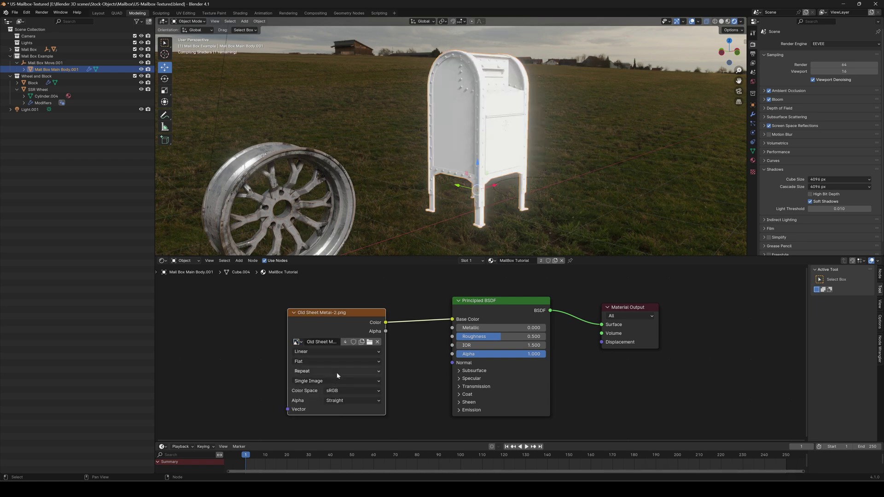
Add Texture Coordinate and Mapping nodes to the image texture and connect the Object output to the Mapping vector.
key(ctrl+t)
middle_drag(271, 323, 419, 301)
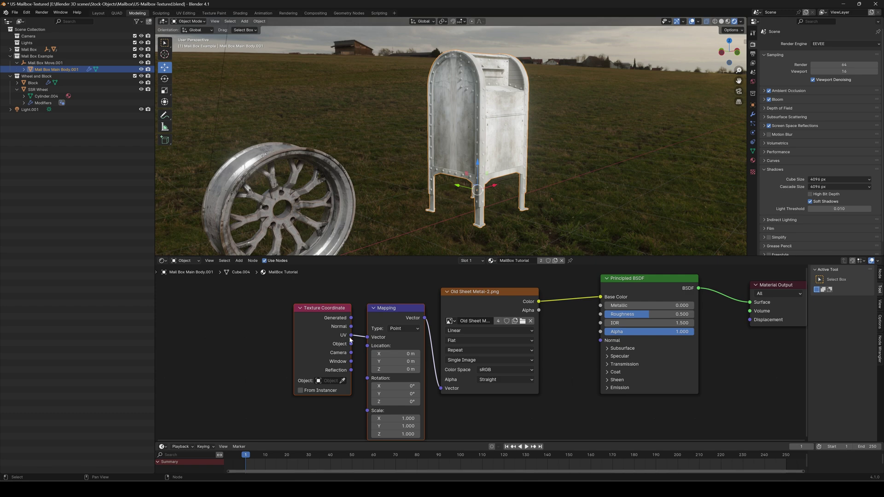
drag(351, 344, 367, 337)
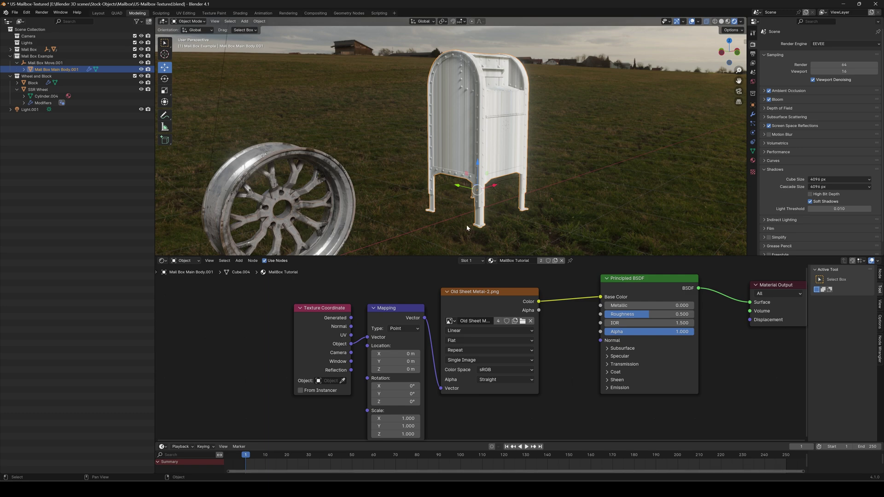
Set the image texture's projection to Box with a blend of about 0.254.
click(472, 351)
click(466, 342)
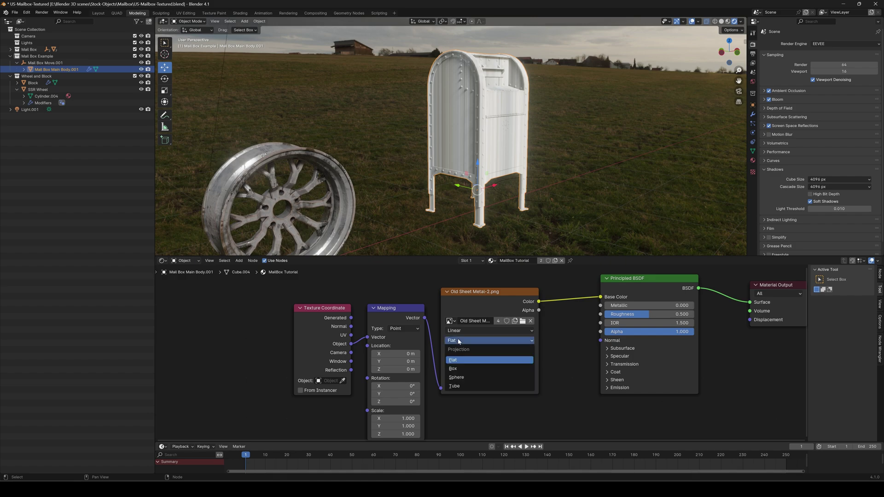
click(453, 369)
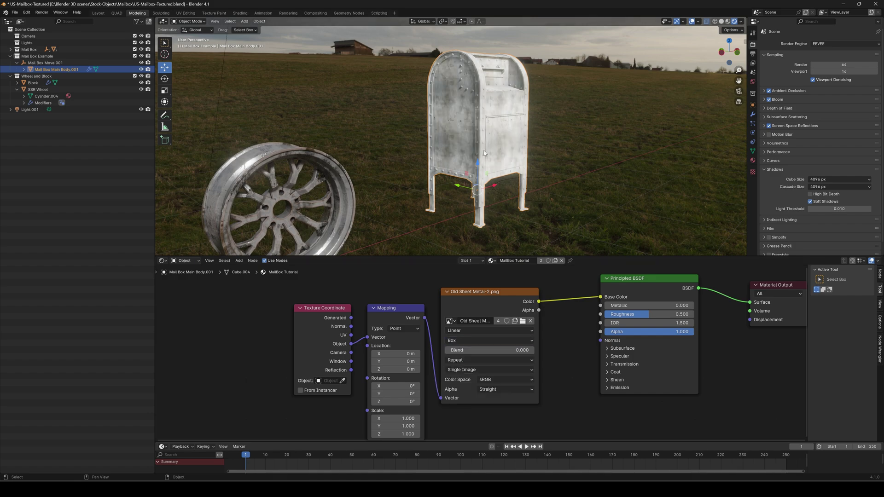
scroll(485, 152, up, 3)
middle_drag(509, 144, 507, 165)
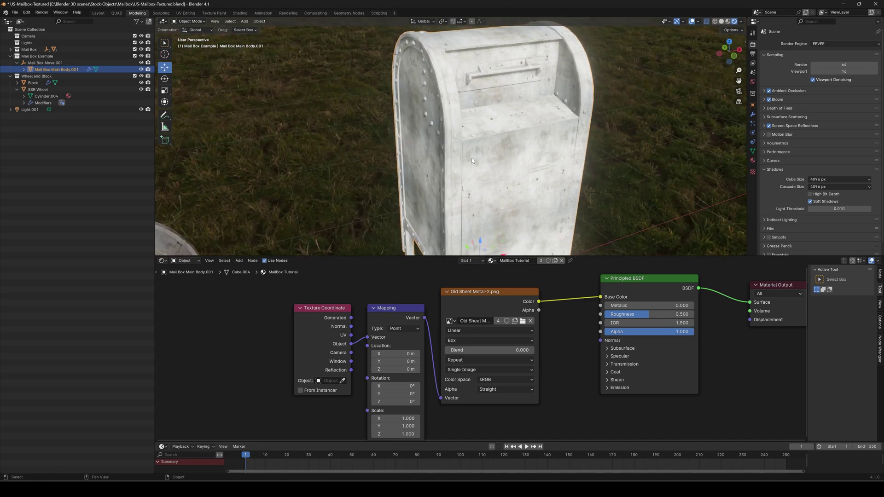
drag(466, 350, 488, 350)
scroll(498, 169, down, 4)
mouse_move(499, 169)
middle_down()
mouse_move(490, 176)
mouse_move(394, 154)
mouse_move(471, 154)
mouse_move(446, 174)
mouse_move(463, 192)
mouse_move(510, 199)
mouse_move(503, 206)
mouse_move(507, 175)
mouse_move(530, 153)
mouse_move(508, 157)
middle_up()
Shift the Mapping location to X -0.8 m, Y -0.6 m, Z -1.2 m and set its scale to 0.7 on all axes.
drag(324, 301, 398, 334)
drag(355, 362, 348, 377)
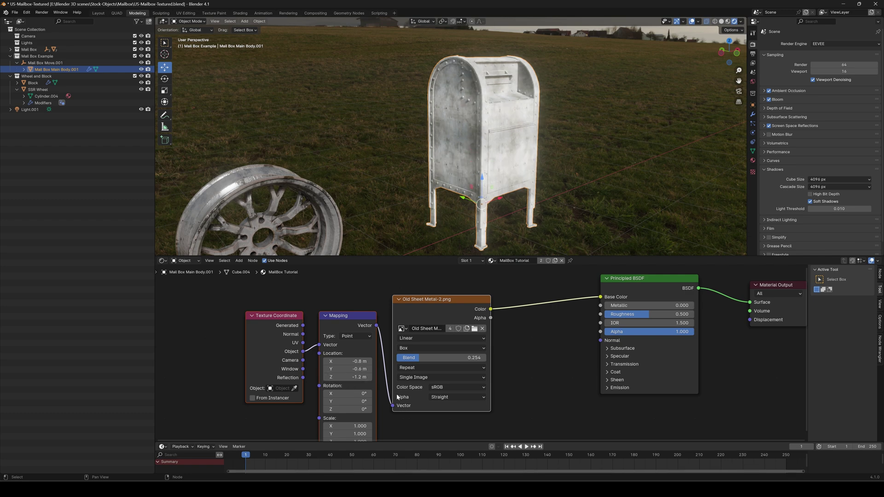
middle_drag(395, 399, 416, 361)
drag(376, 387, 376, 403)
key(BackSpace)
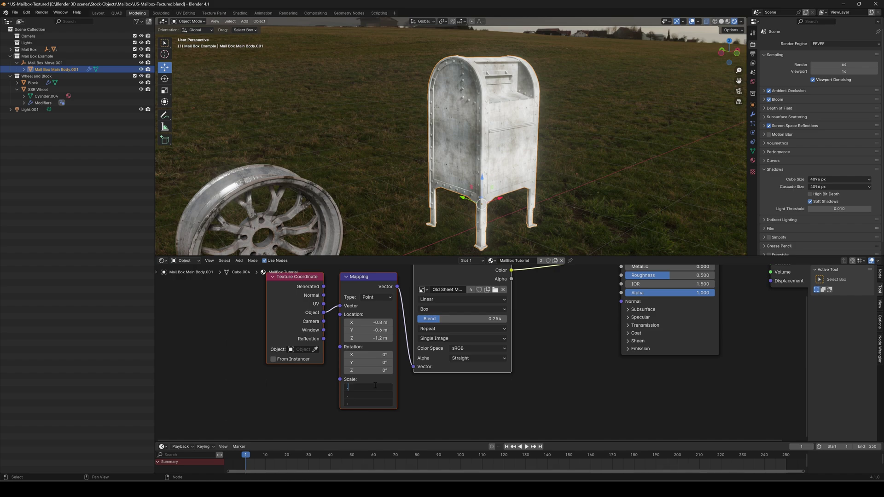
text(.7)
key(Return)
scroll(510, 128, up, 3)
mouse_move(511, 131)
middle_down()
mouse_move(468, 124)
mouse_move(499, 135)
middle_up()
scroll(499, 135, down, 2)
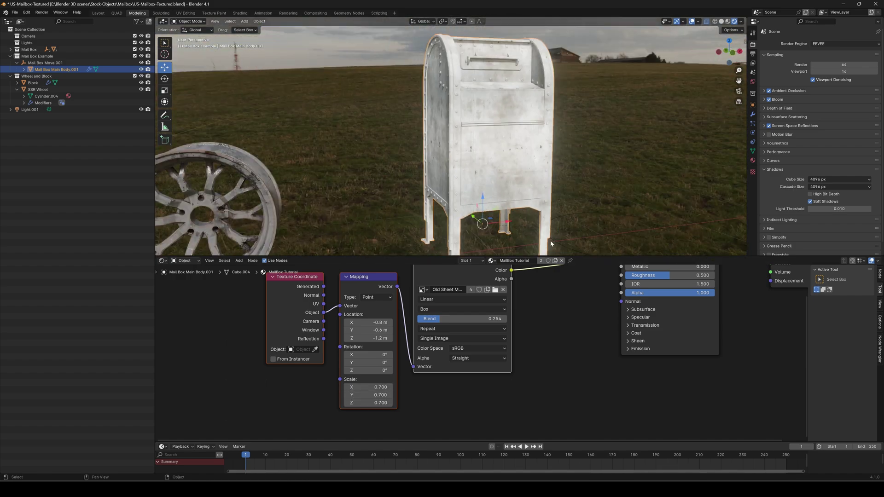
Move the texture nodes away from the Principled BSDF and insert a Color Ramp on the link into Base Color.
scroll(569, 309, down, 4)
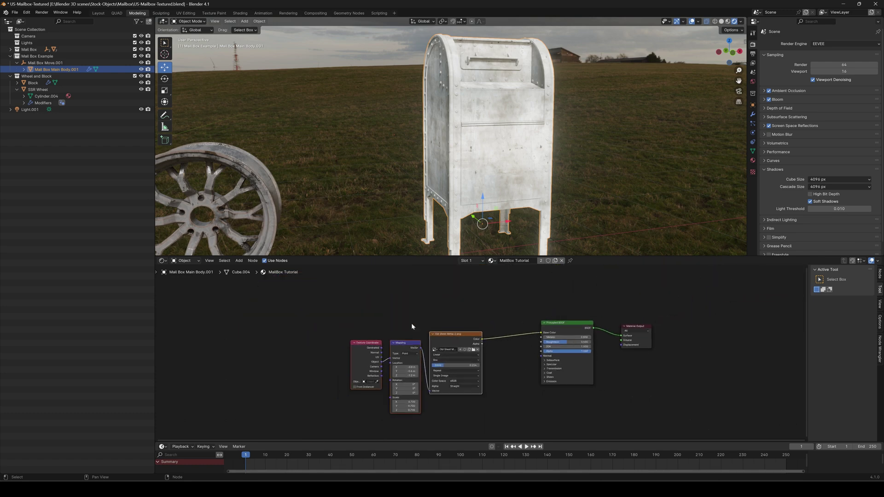
drag(458, 338, 367, 355)
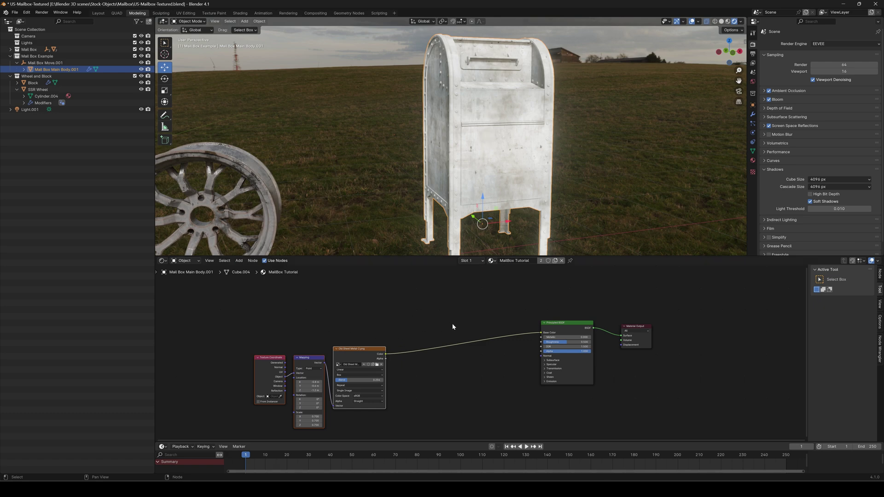
key(shift+a)
click(436, 323)
text(color)
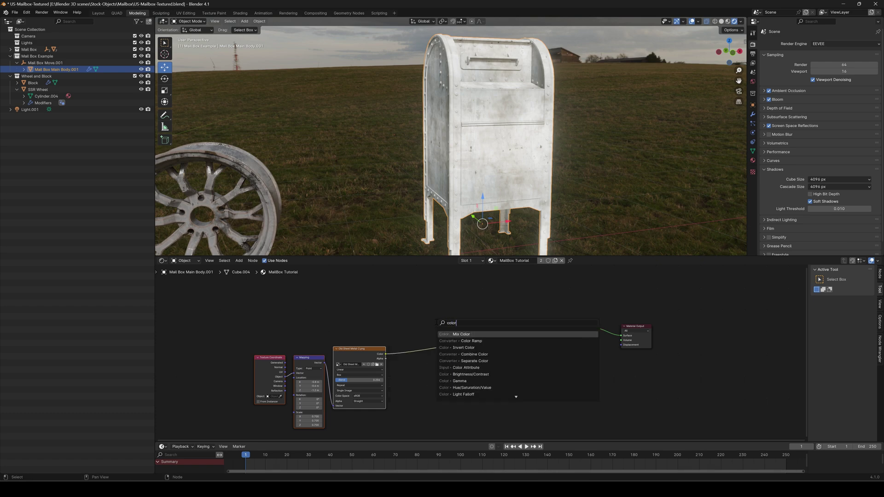
click(470, 341)
click(451, 347)
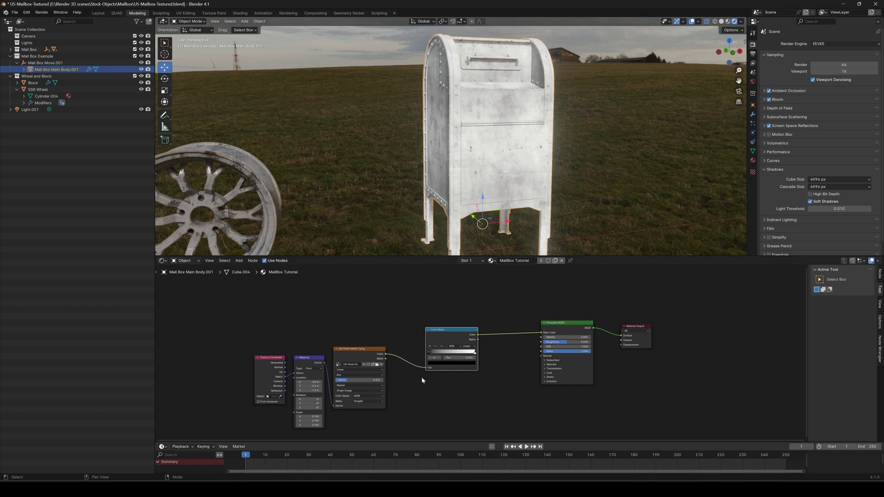
Move the Color Ramp's black stop to about 0.115, keeping the white stop at 1.000.
scroll(433, 371, up, 5)
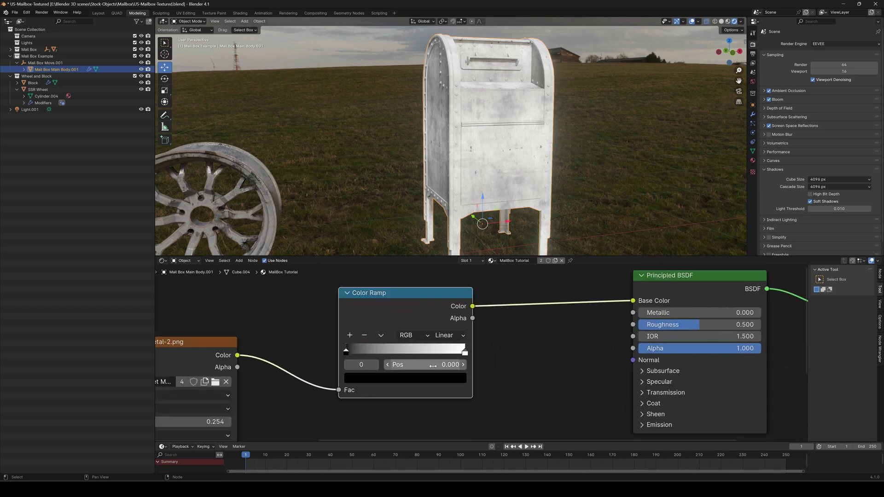
mouse_move(349, 355)
mouse_down()
mouse_move(396, 352)
mouse_move(347, 353)
mouse_up()
mouse_move(465, 354)
mouse_down()
mouse_move(404, 352)
mouse_move(465, 353)
mouse_up()
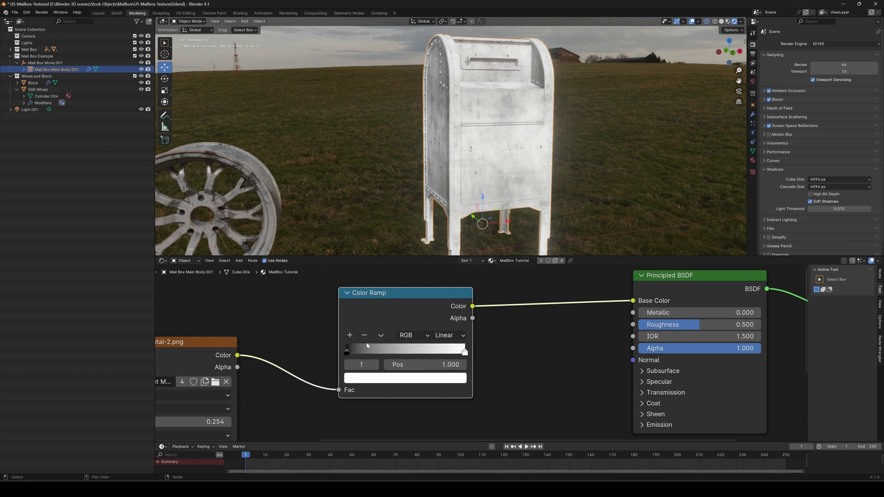
drag(347, 353, 387, 354)
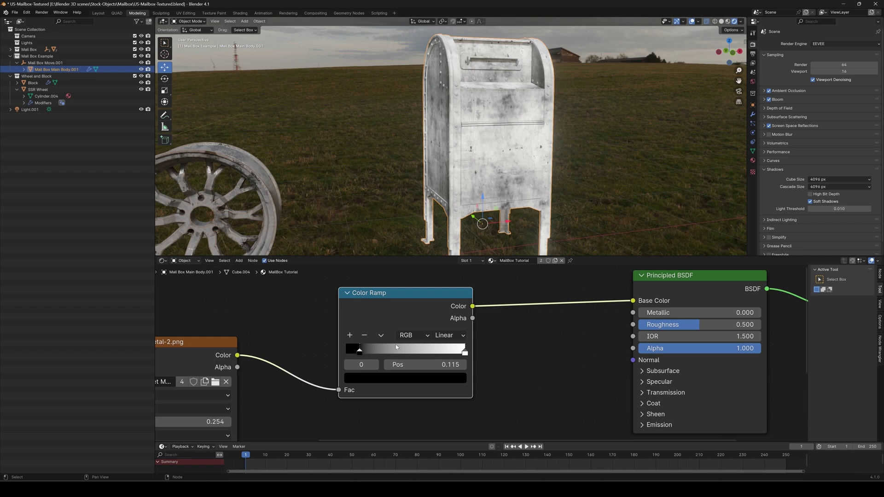
Set the Color Ramp's black stop to 0.000 and spread the nodes apart to leave space before the Principled BSDF.
drag(361, 352, 317, 358)
scroll(317, 358, down, 3)
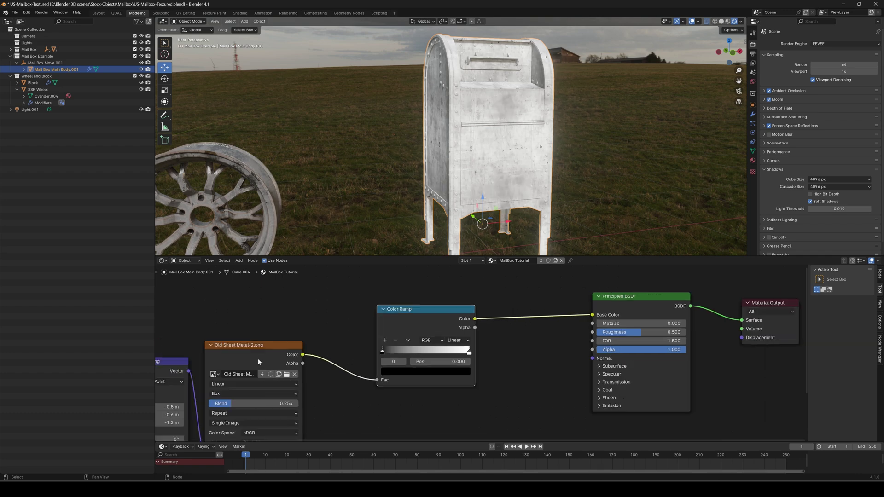
middle_drag(219, 373, 315, 348)
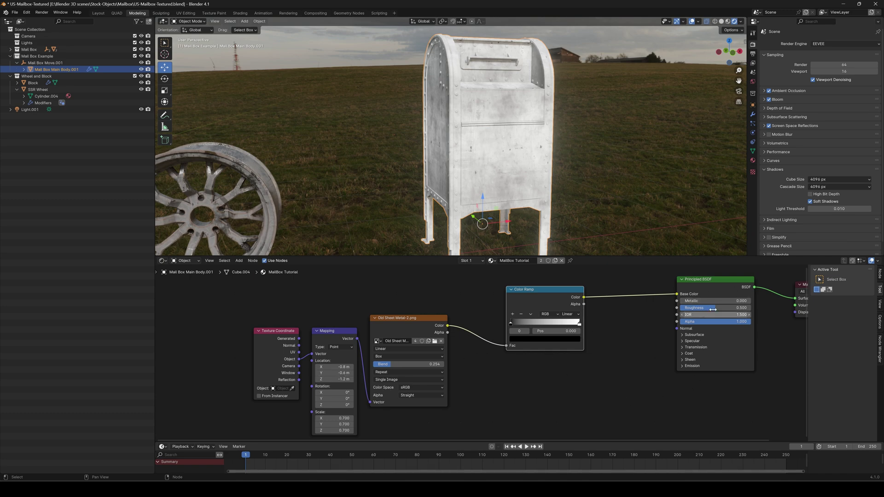
drag(268, 304, 346, 323)
drag(542, 293, 464, 309)
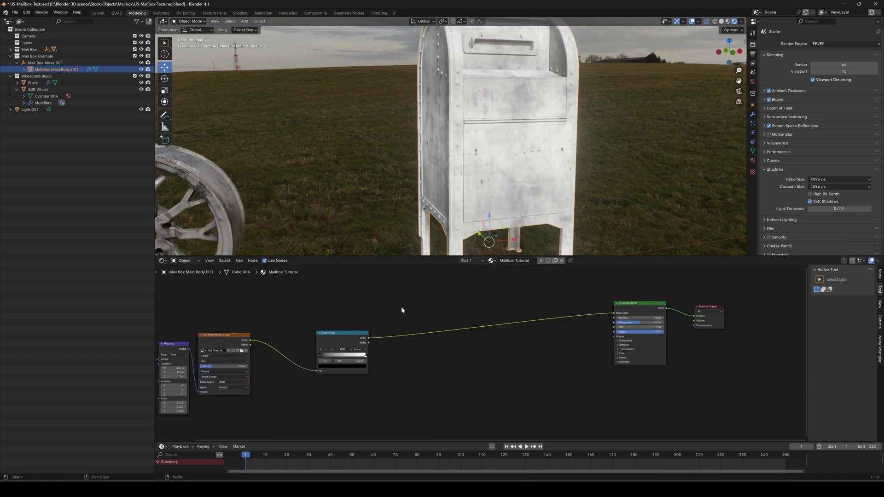
Add two more Color Ramps, one above the other, both fed by the first Color Ramp's Color output.
key(shift+a)
click(401, 306)
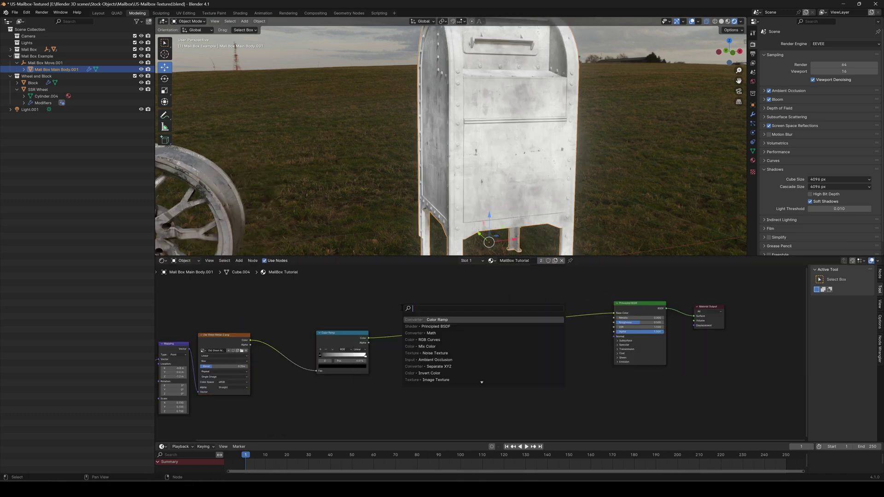
key(Return)
click(424, 293)
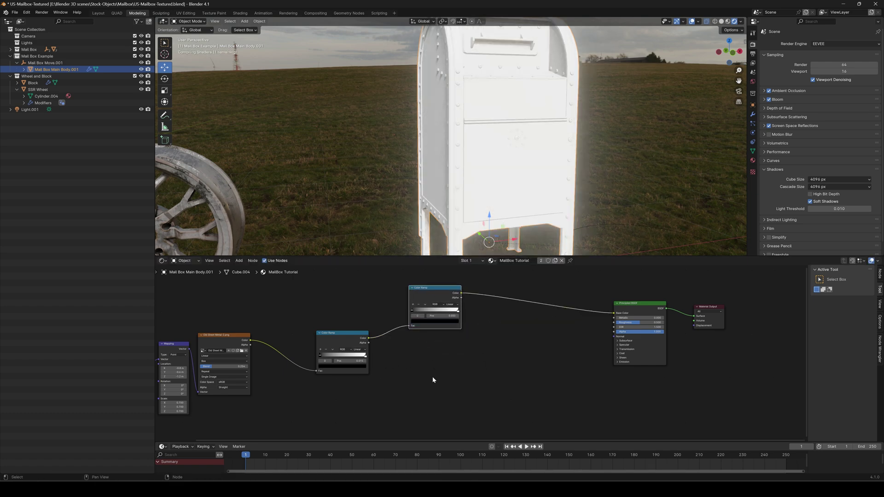
drag(368, 338, 419, 384)
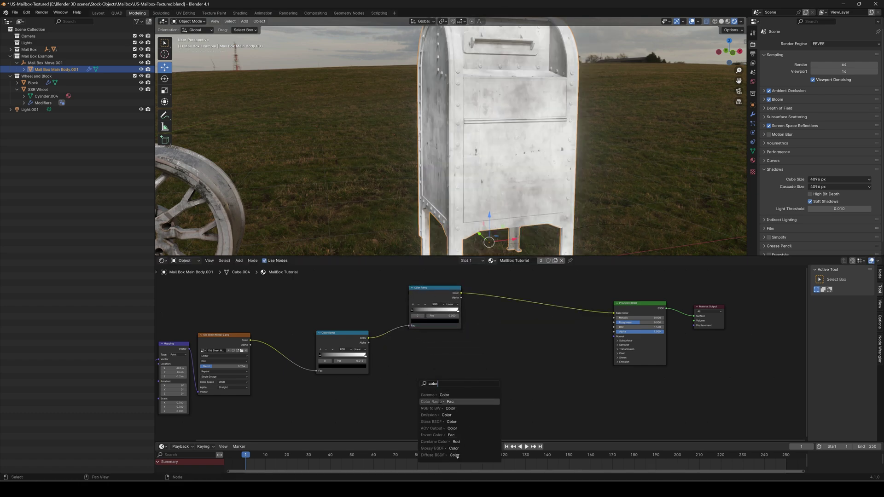
click(442, 396)
click(438, 387)
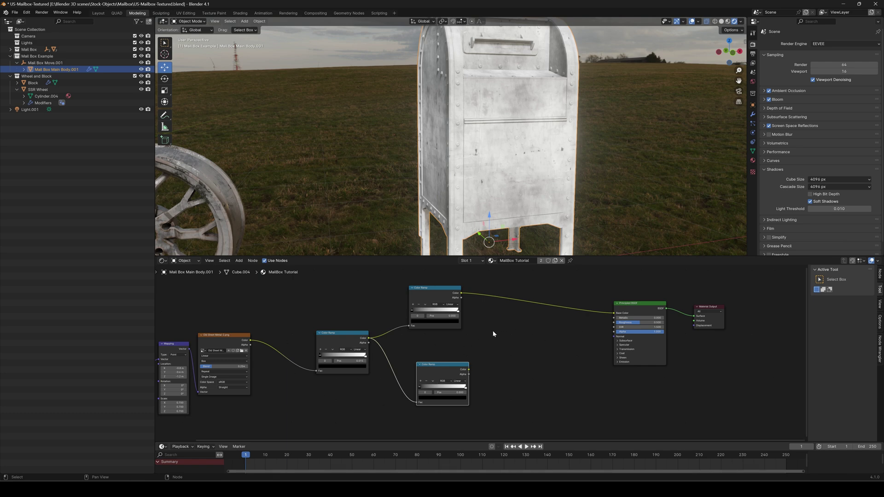
Add a color Mix node combining the upper ramp as A and lower ramp as B, with its Result feeding Base Color.
key(shift+a)
text(mix)
key(Return)
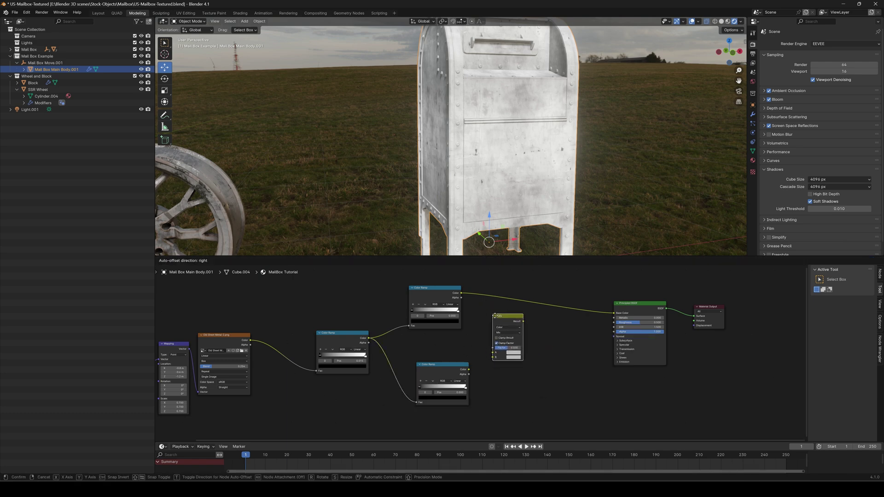
click(499, 318)
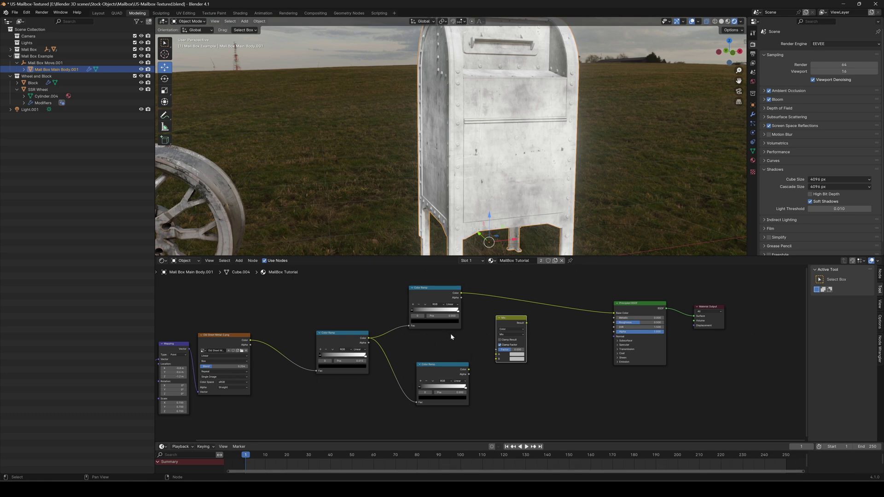
drag(461, 294, 497, 359)
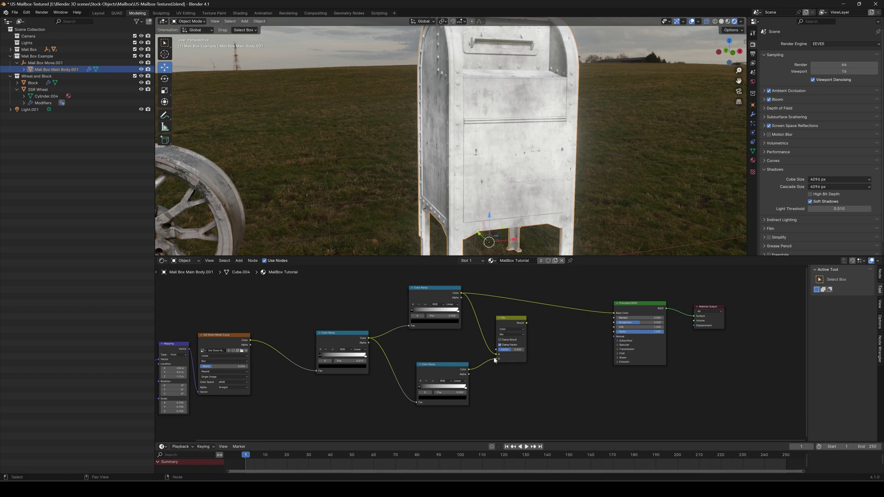
drag(527, 323, 614, 315)
Preview the upper Color Ramp on the mailbox and raise its contrast, moving the black stop to about 0.15 and white to 0.946.
ctrl+shift+click(428, 290)
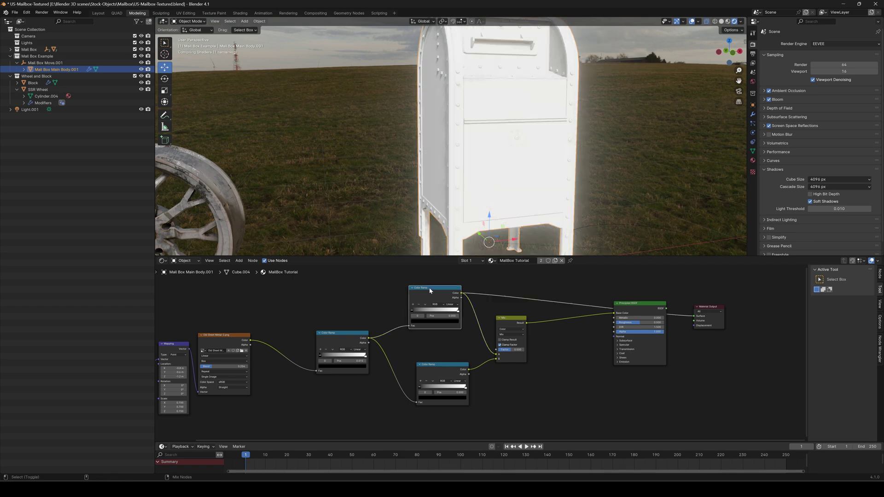
middle_drag(422, 311, 438, 321)
scroll(439, 323, up, 5)
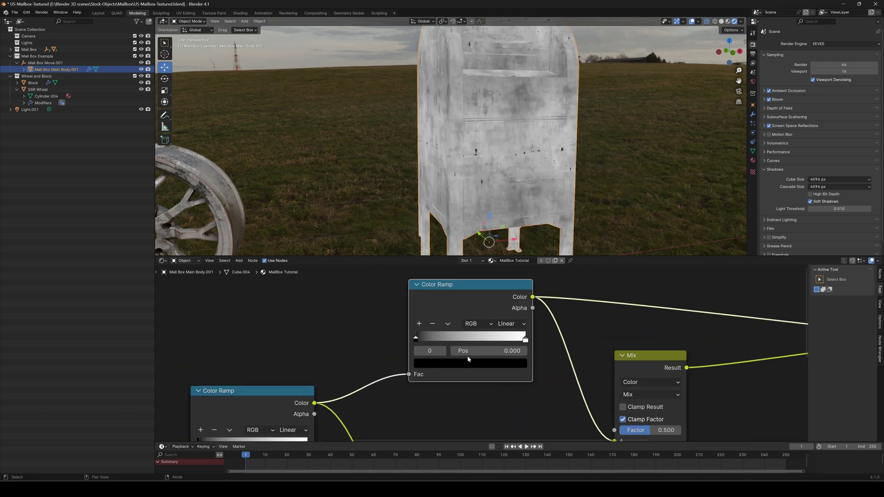
drag(418, 340, 435, 339)
drag(525, 340, 520, 340)
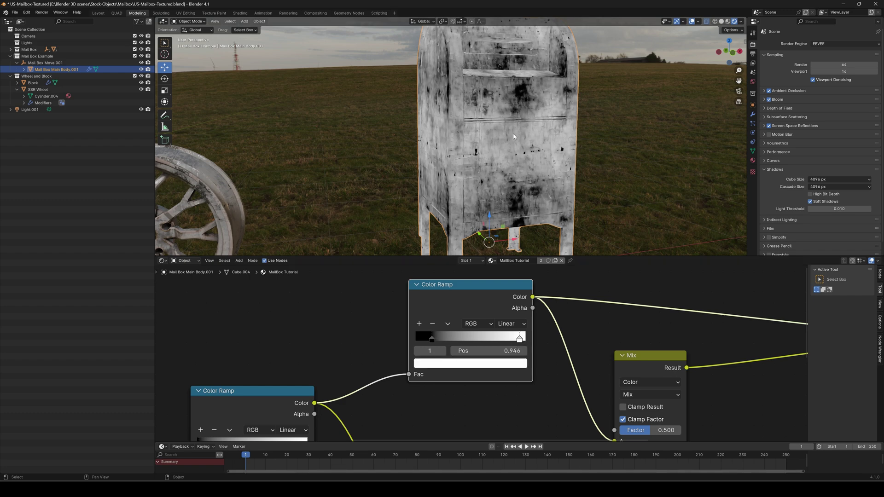
Color the upper ramp's white stop blue (hue 0.655, saturation 0.929) and bring it close to the black stop at about 0.202.
click(497, 364)
drag(476, 254, 489, 231)
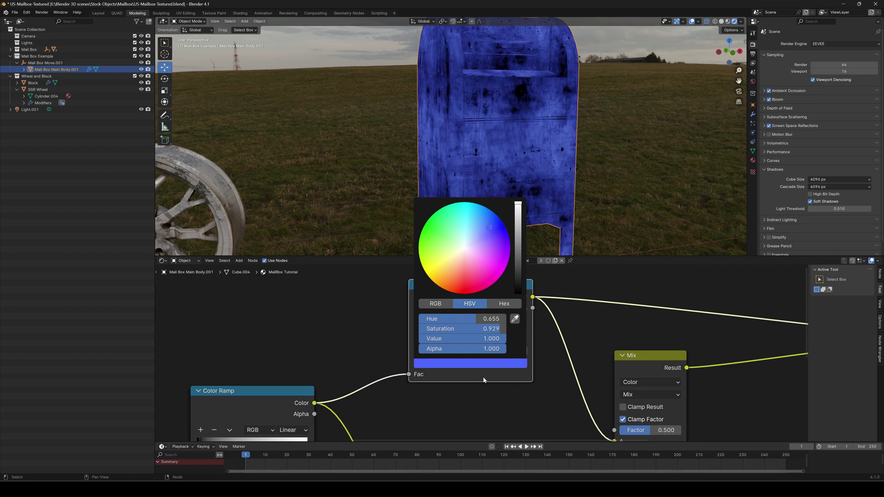
drag(519, 340, 439, 342)
click(430, 340)
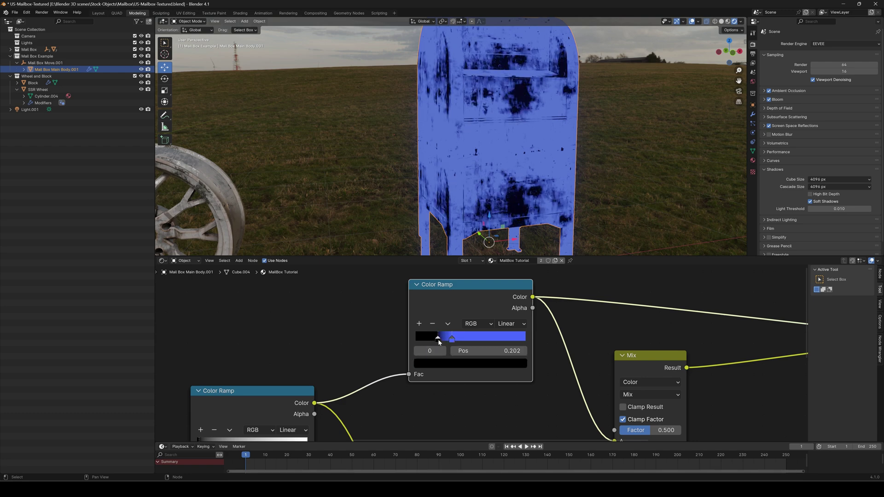
Change the upper ramp's black stop to a dark rusty brown and move it to about 0.233.
click(475, 363)
drag(517, 289, 517, 265)
drag(463, 256, 458, 268)
drag(438, 339, 442, 340)
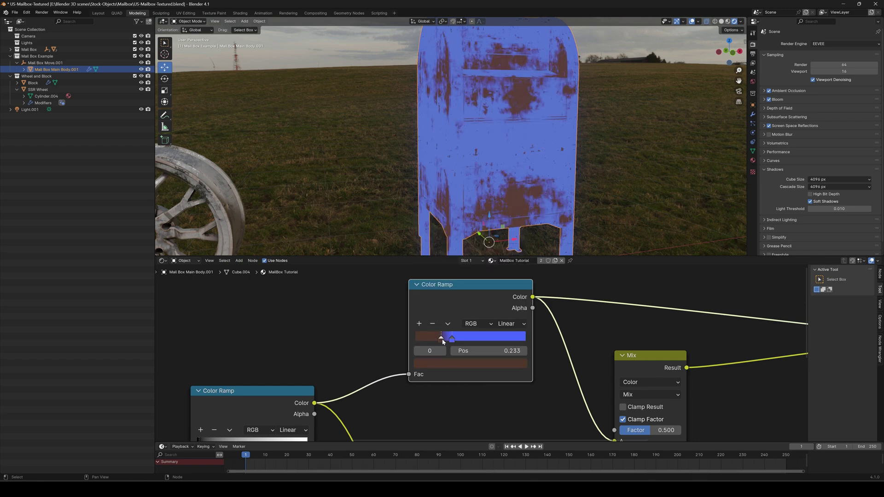
Add another stop among the upper ramp's dark tones and give it a brown of hue 0.039, saturation 0.736, value 0.166.
drag(448, 343, 428, 341)
click(442, 364)
drag(476, 290, 457, 268)
drag(517, 248, 517, 285)
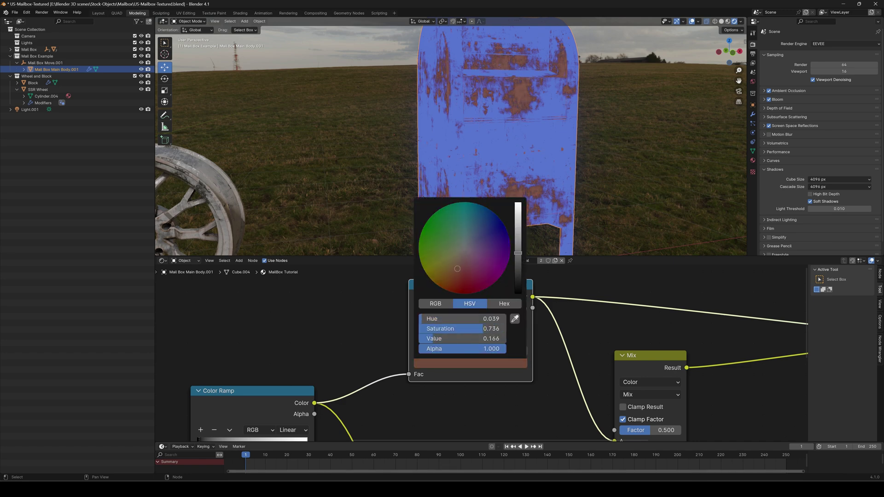
Arrange the upper ramp from near-black through brown to a more saturated blue, with the blue stop at about 0.305.
scroll(592, 56, up, 5)
drag(441, 339, 449, 343)
click(429, 341)
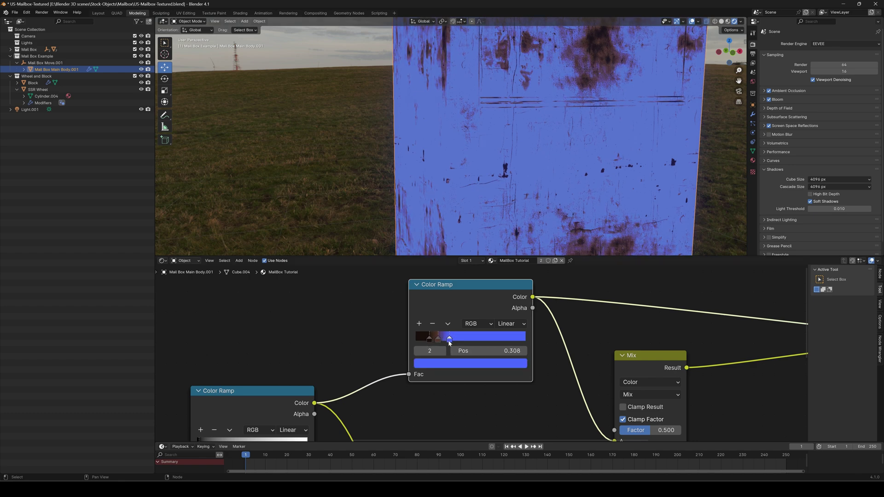
click(461, 363)
drag(493, 228, 495, 227)
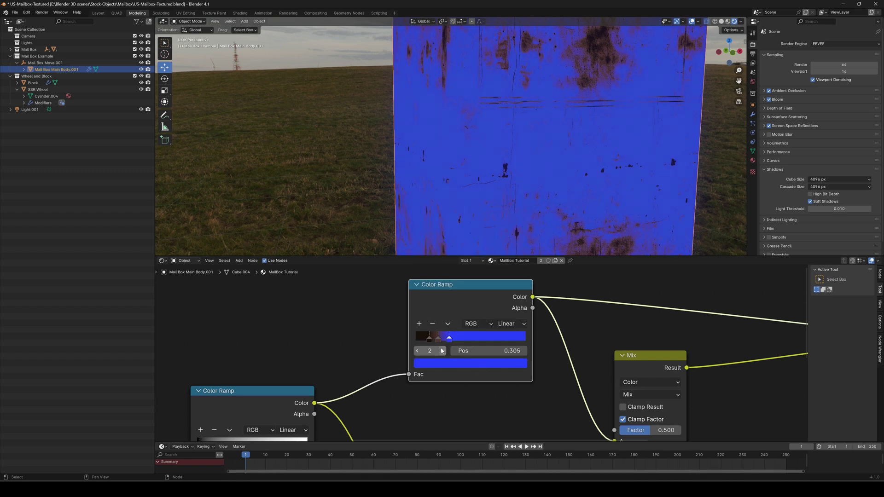
Add a fourth stop to the upper ramp at about 0.524 and color it a darker blue.
click(420, 325)
click(461, 363)
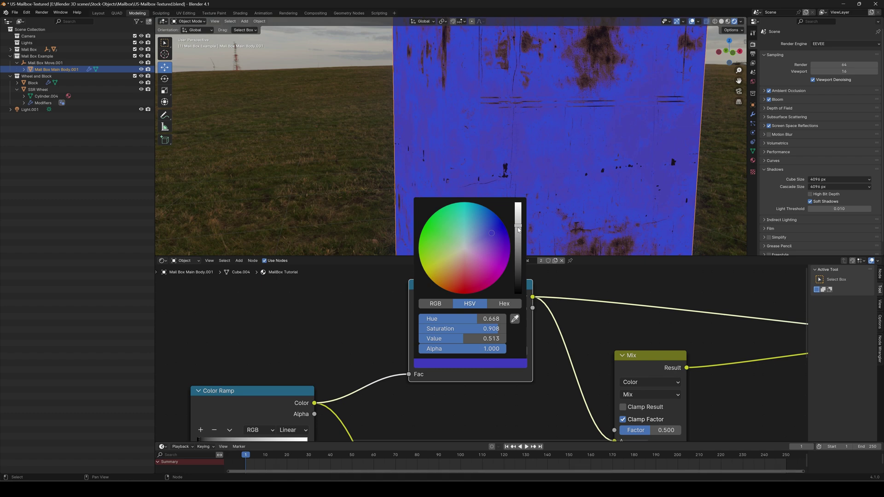
drag(497, 233, 497, 226)
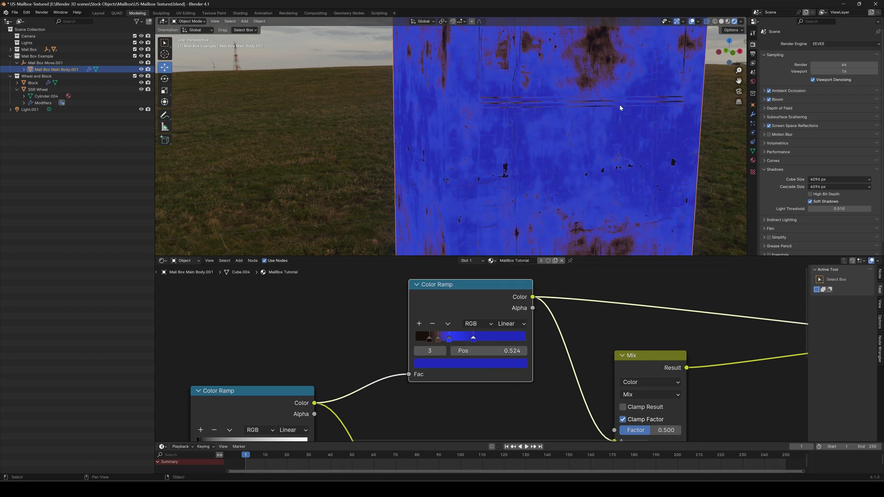
scroll(518, 133, down, 3)
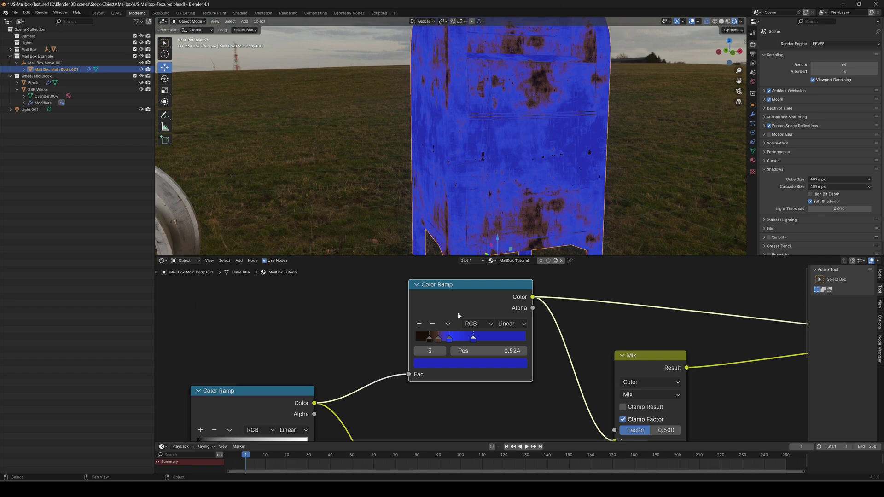
Set the black stop of the first Color Ramp, after the image texture, to 0.000.
key(Home)
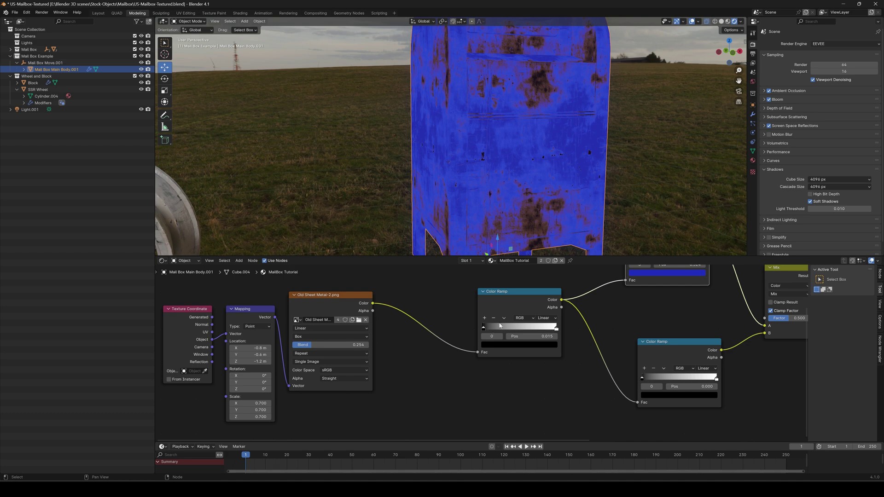
drag(485, 331, 483, 334)
middle_drag(634, 311, 486, 379)
scroll(546, 342, up, 6)
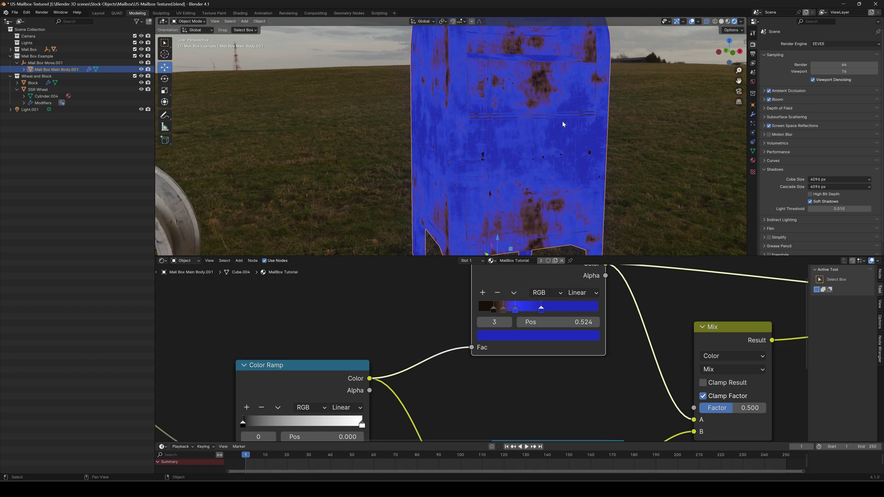
Sample the brown of the upper ramp as the color of the lower ramp's first stop.
scroll(532, 344, down, 4)
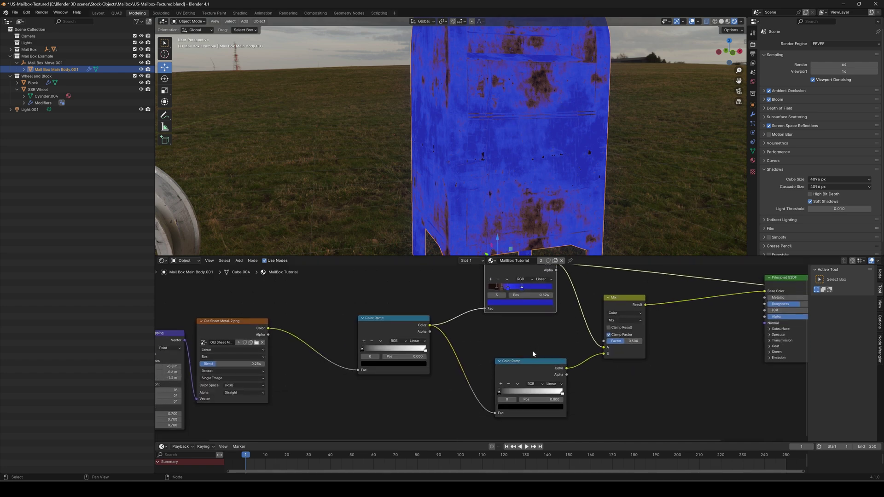
click(507, 407)
click(556, 381)
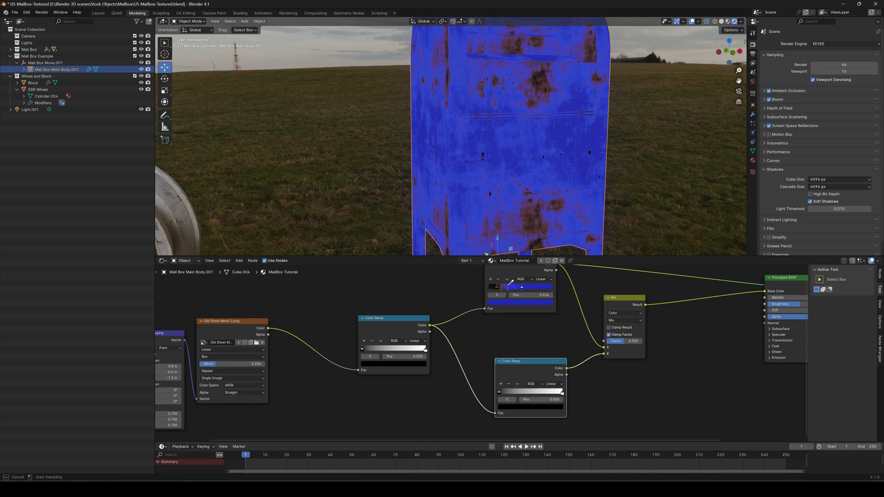
click(506, 286)
Add a middle stop at 0.500 to the lower ramp and sample the upper ramp's brighter blue for it.
click(501, 384)
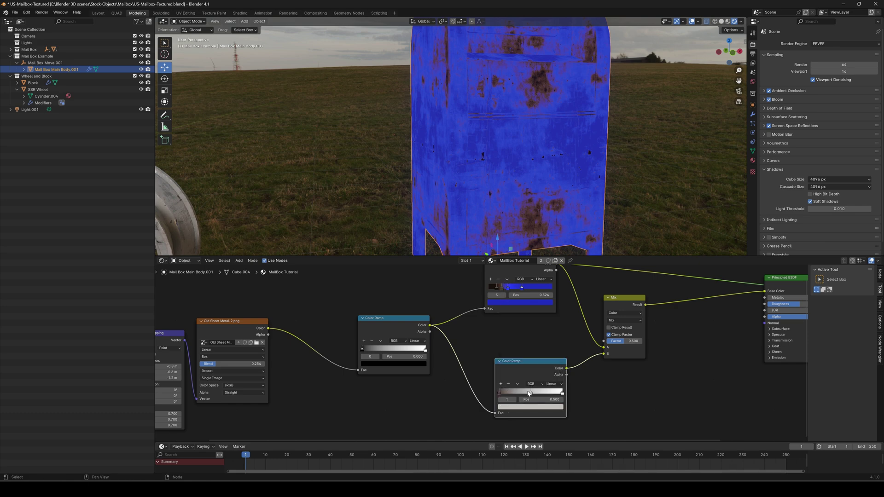
click(522, 409)
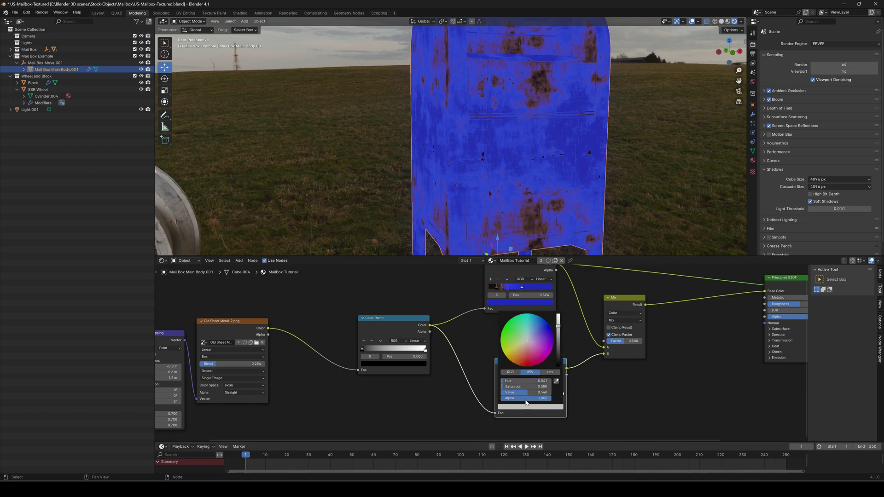
click(556, 382)
click(509, 289)
Sample the upper ramp's darker blue as the color of the lower ramp's end stop.
click(563, 394)
click(555, 408)
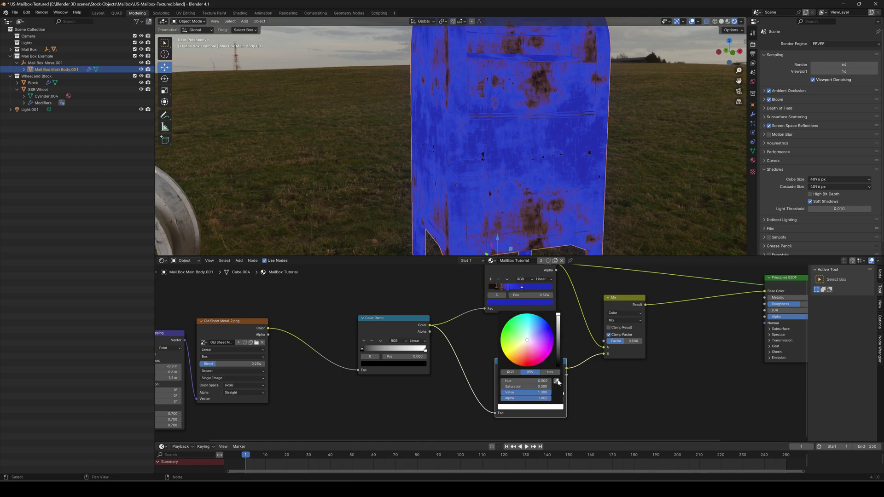
click(556, 382)
click(523, 287)
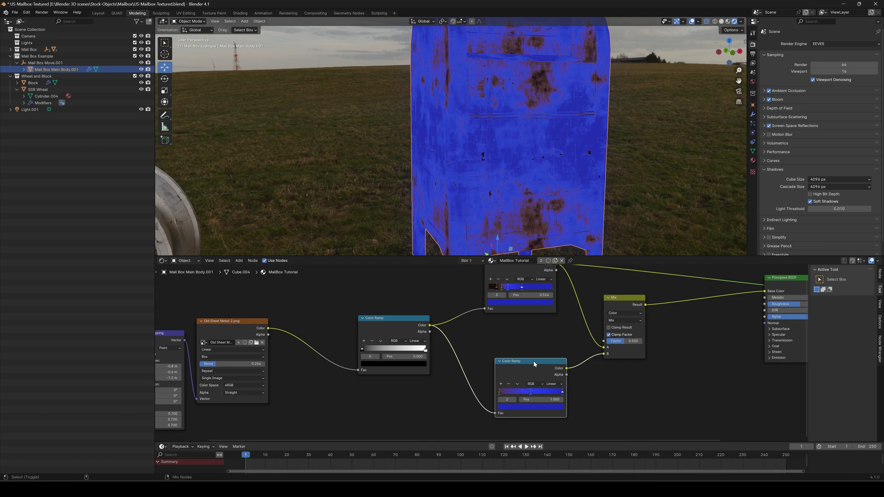
Preview the lower ramp on the mailbox and shift its stops, with the middle blue at about 0.28 and end blue at 0.843.
ctrl+shift+click(534, 361)
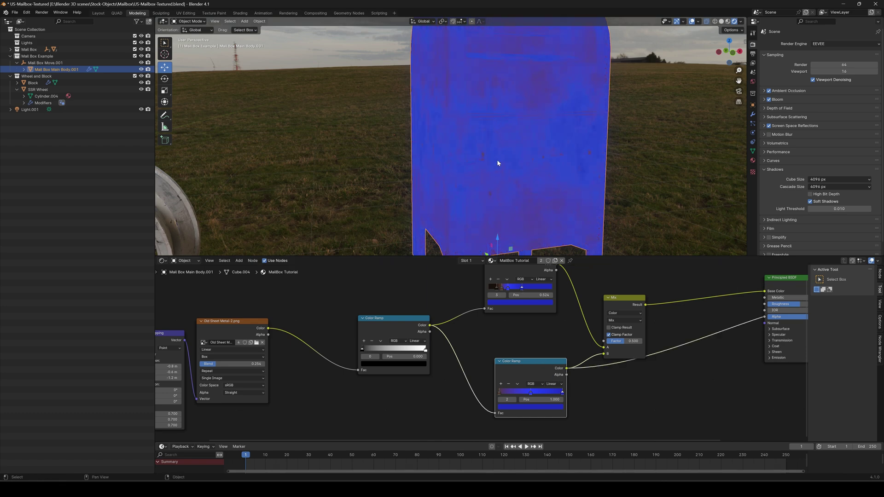
drag(498, 392, 517, 396)
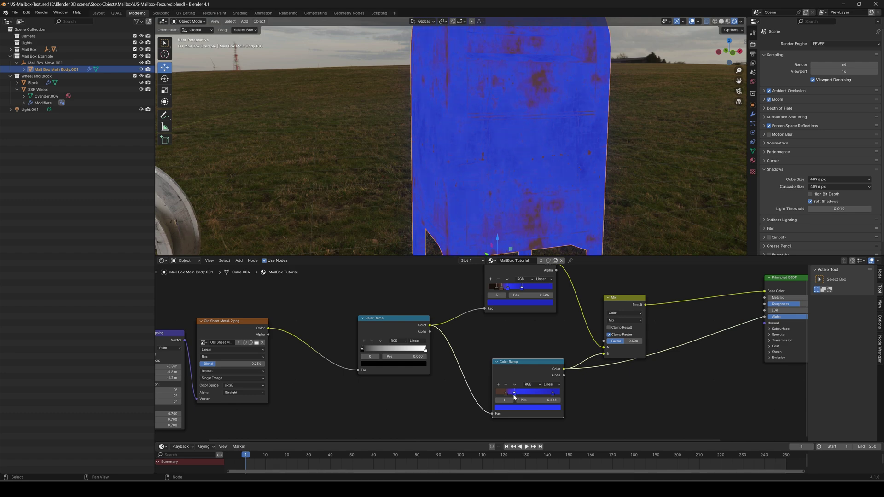
drag(553, 395, 548, 396)
Preview the Mix node's combined result on the mailbox.
scroll(573, 362, down, 2)
scroll(649, 290, up, 3)
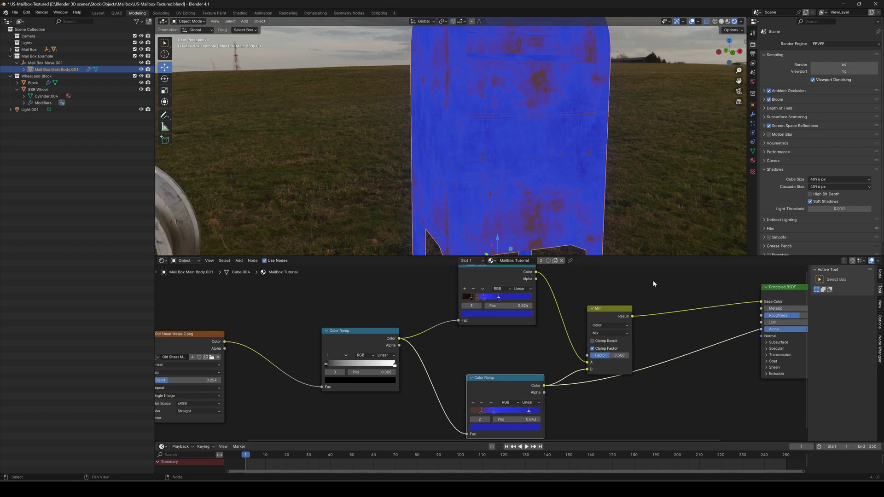
ctrl+shift+click(608, 312)
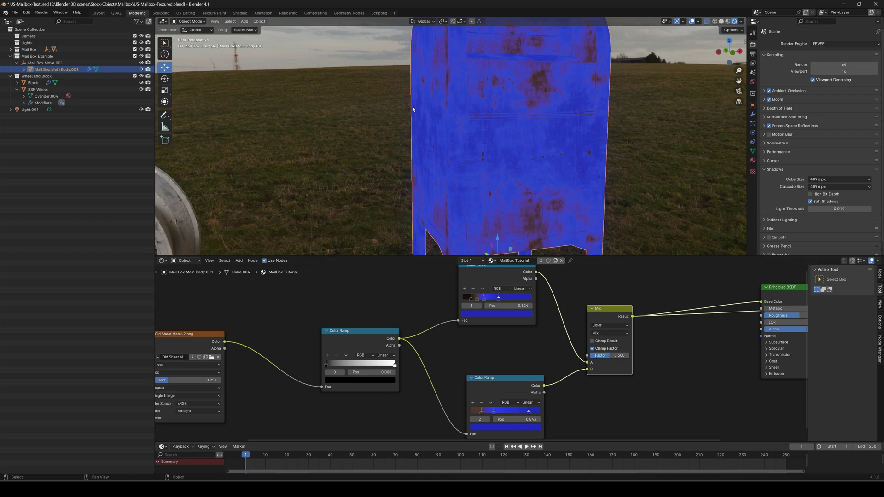
scroll(616, 338, down, 6)
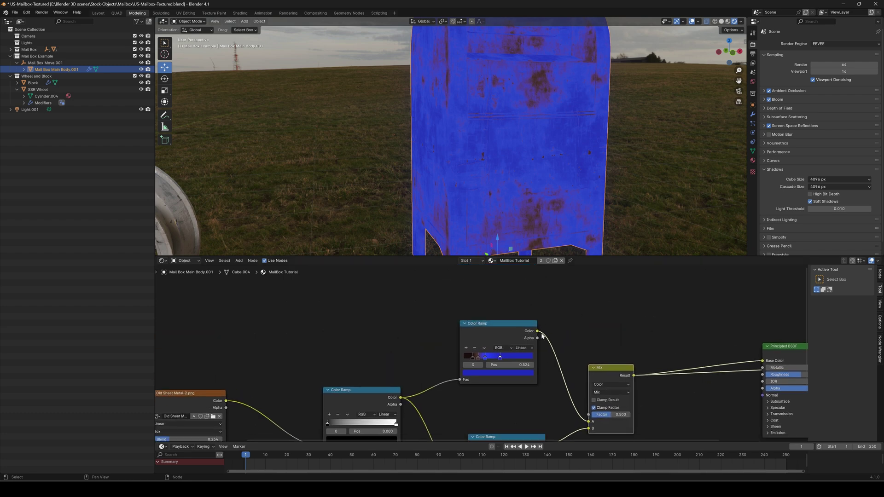
Move the texture, Color Ramp and Mix nodes together farther away from the Principled BSDF node.
drag(277, 319, 529, 431)
key(g)
click(471, 354)
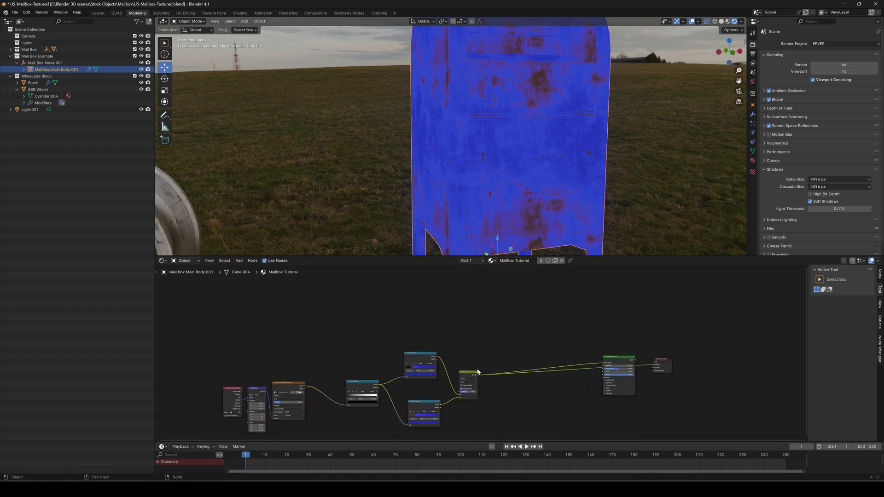
scroll(468, 373, up, 2)
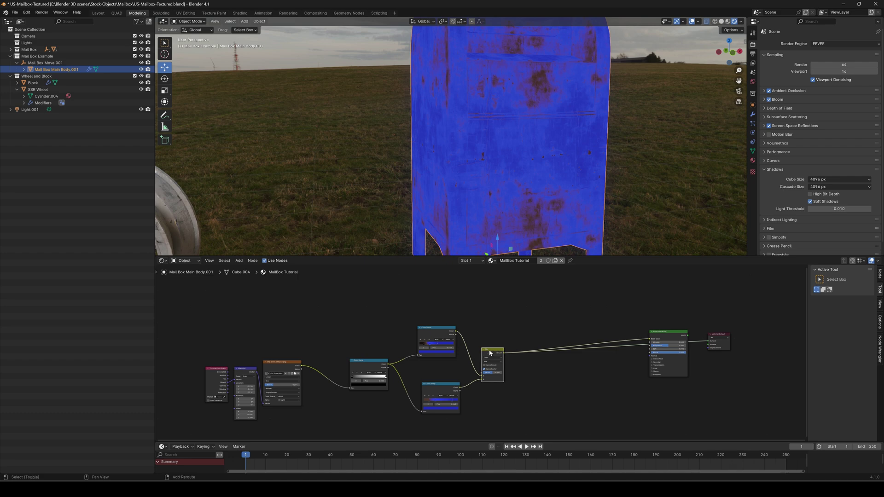
Duplicate the Mix node and place the unconnected copy above the blue Color Ramps.
key(shift+d)
click(474, 287)
middle_drag(486, 301, 502, 329)
scroll(502, 329, up, 3)
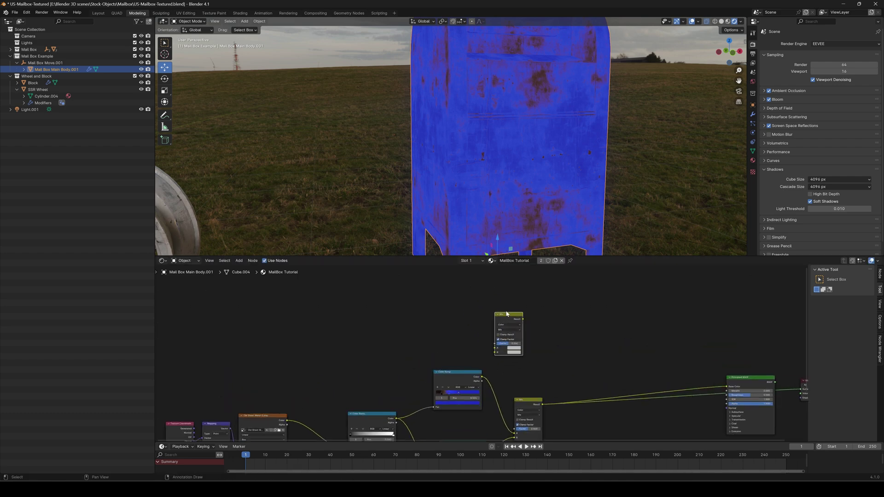
Add an Ambient Occlusion node beside the duplicated Mix node.
key(shift+a)
click(431, 325)
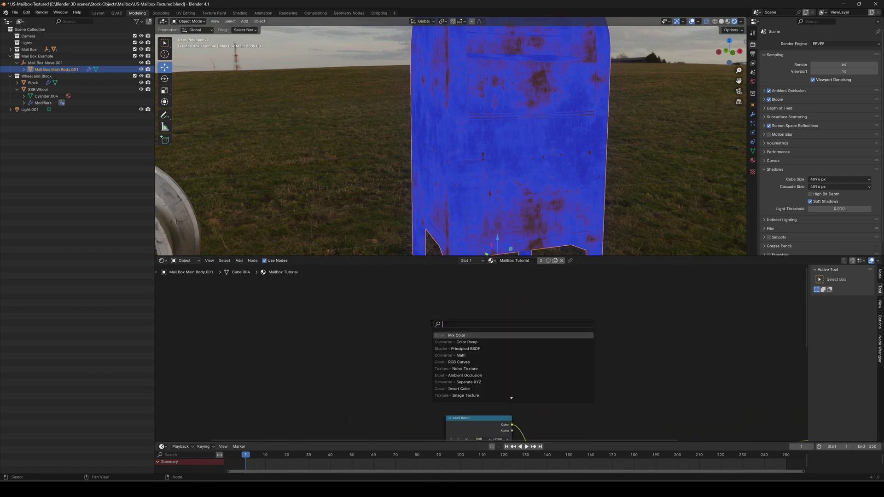
text(am)
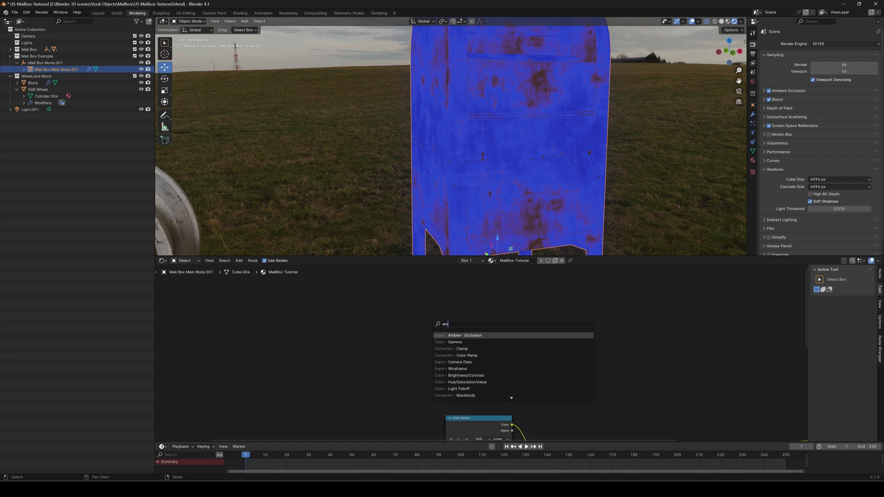
click(462, 336)
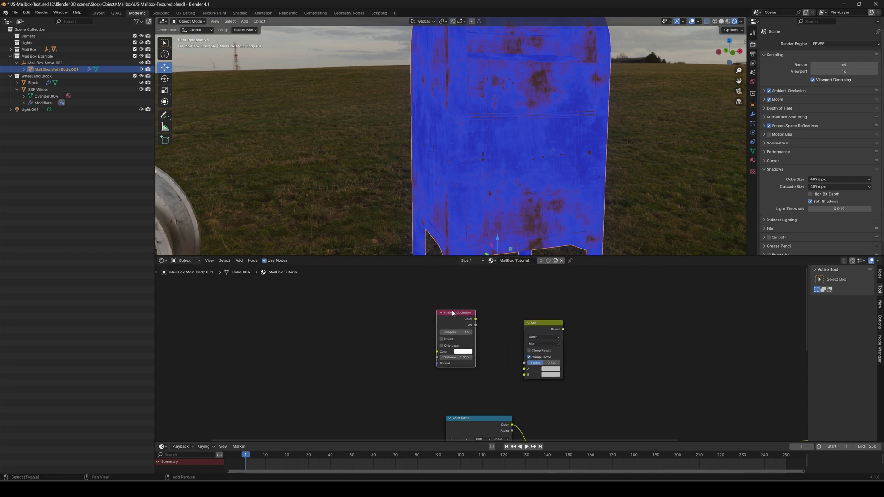
Duplicate the Ambient Occlusion node and stack the copy below the original.
key(shift+d)
click(378, 362)
drag(449, 315, 439, 298)
drag(395, 361, 421, 356)
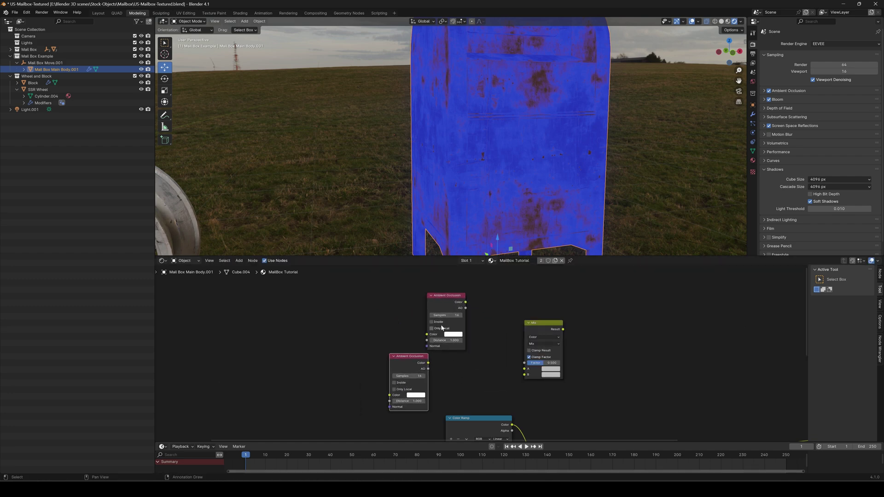
drag(443, 299, 425, 285)
drag(412, 356, 426, 357)
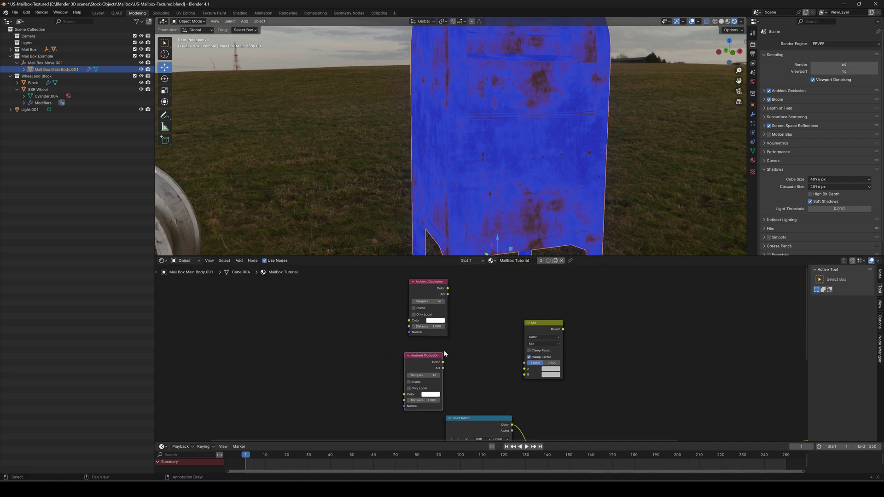
Preview the upper Ambient Occlusion node on the mailbox and set its samples to 8.
ctrl+shift+click(431, 286)
middle_drag(444, 302, 428, 314)
scroll(453, 323, up, 6)
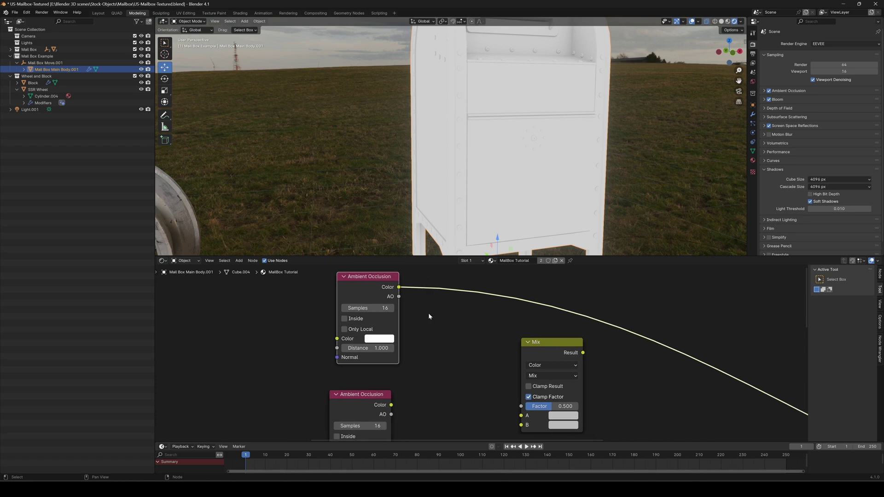
click(385, 308)
text(8)
key(Return)
Enable Inside and Only Local on the upper Ambient Occlusion node and set its distance to 0.050.
click(344, 319)
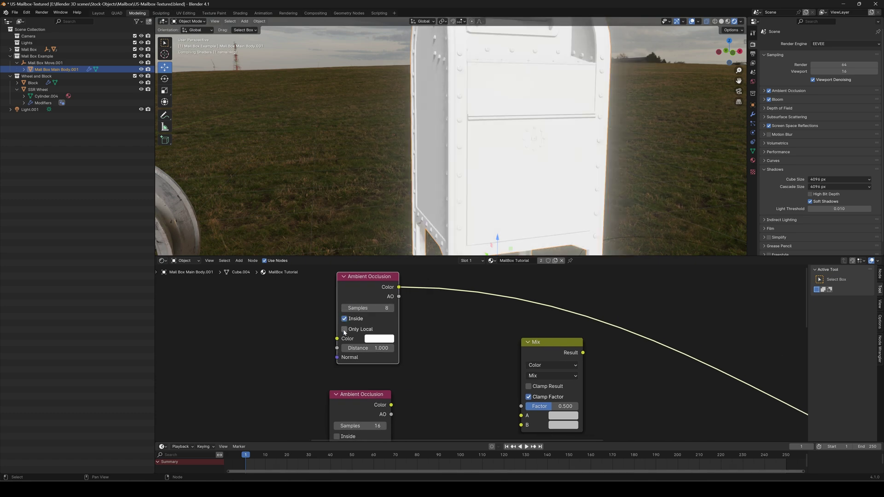
click(344, 330)
click(376, 348)
key(BackSpace)
key(Return)
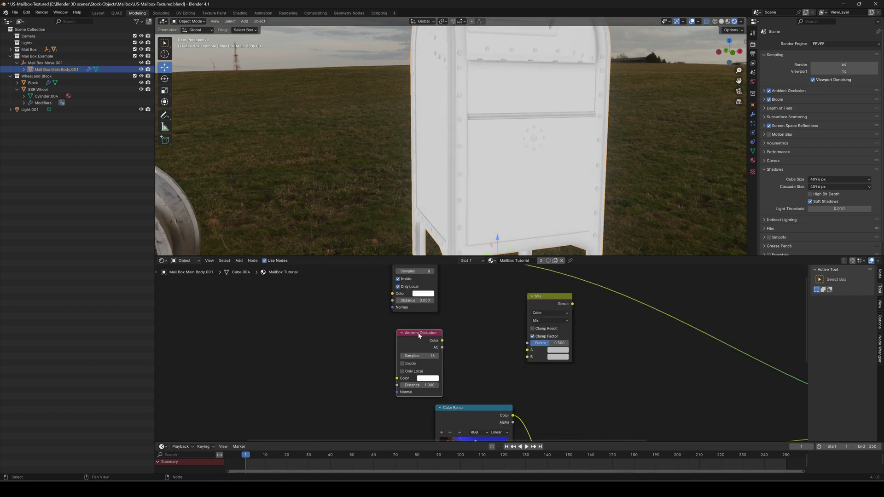
Delete the lower Ambient Occlusion node and replace it with a duplicate of the configured upper one.
key(x)
middle_drag(442, 317, 436, 358)
click(410, 301)
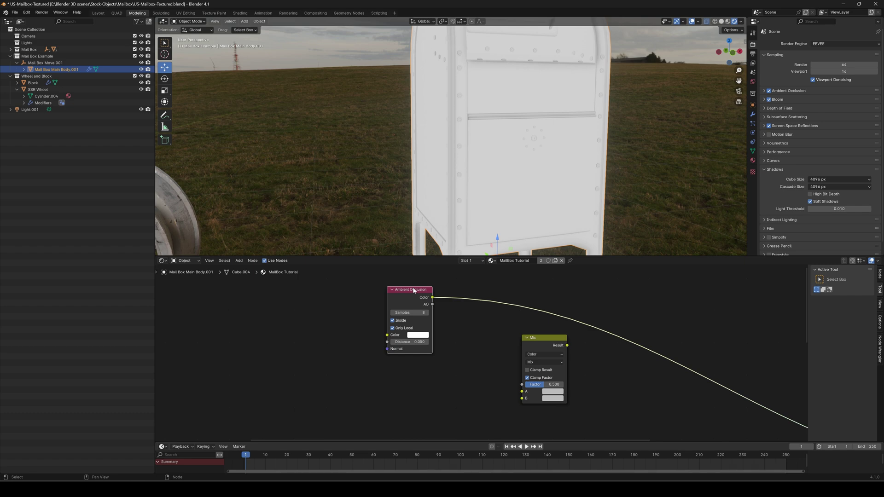
key(shift+d)
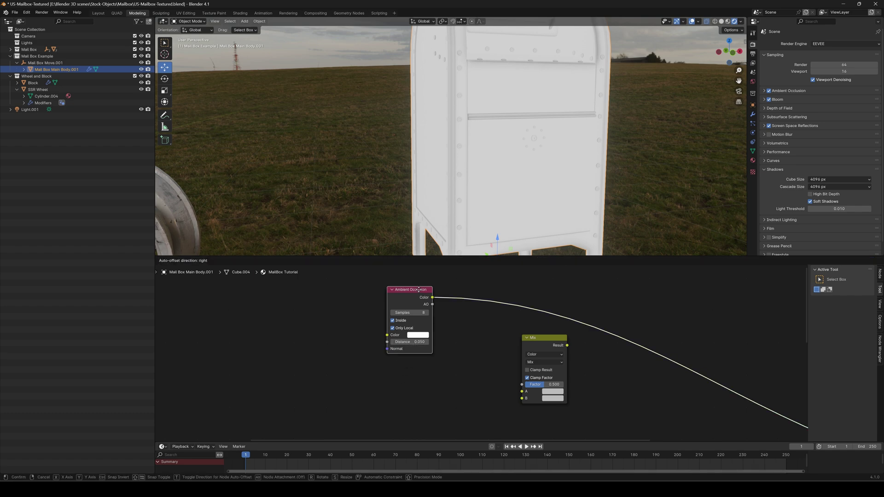
click(407, 391)
middle_drag(424, 300, 448, 269)
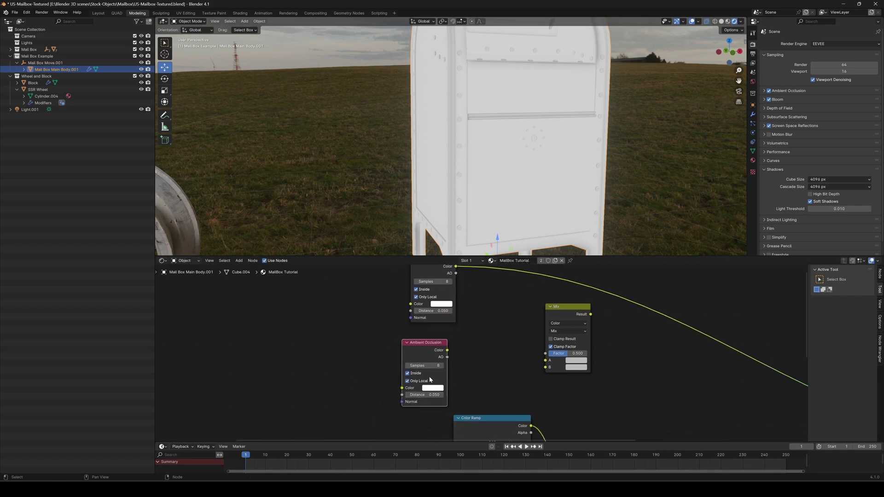
drag(427, 345, 439, 337)
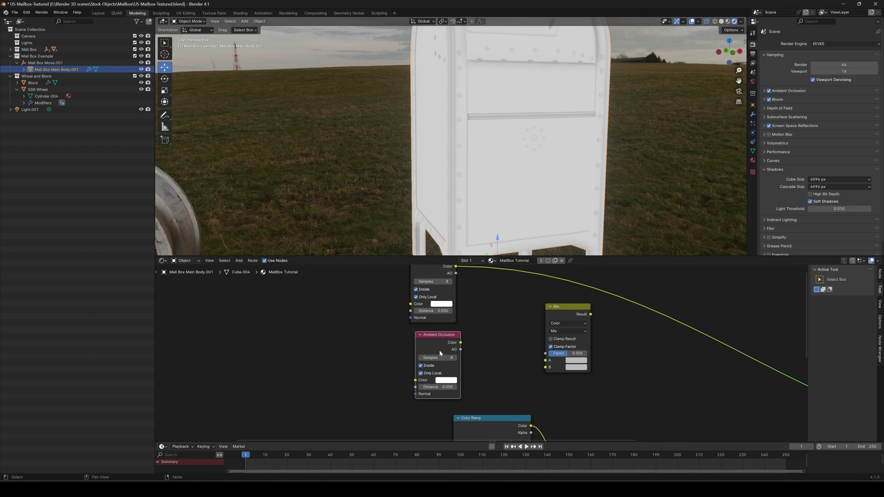
Preview the lower Ambient Occlusion node on the mailbox and set its distance to 0.02.
key(ctrl)
ctrl+shift+click(443, 338)
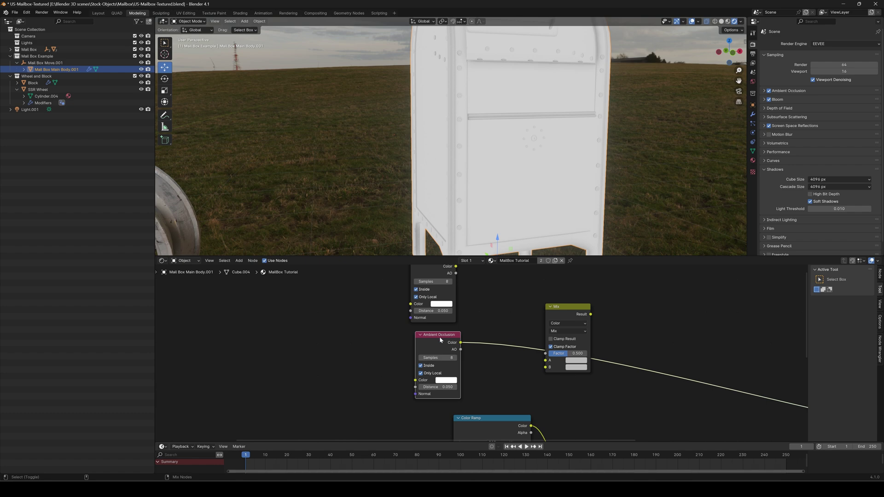
click(445, 387)
text(.02)
key(Return)
Space out the Ambient Occlusion nodes and connect the upper one's Color to the duplicated Mix node's A and the lower one's to B.
middle_drag(496, 340, 488, 354)
drag(428, 347, 401, 349)
drag(428, 274, 387, 275)
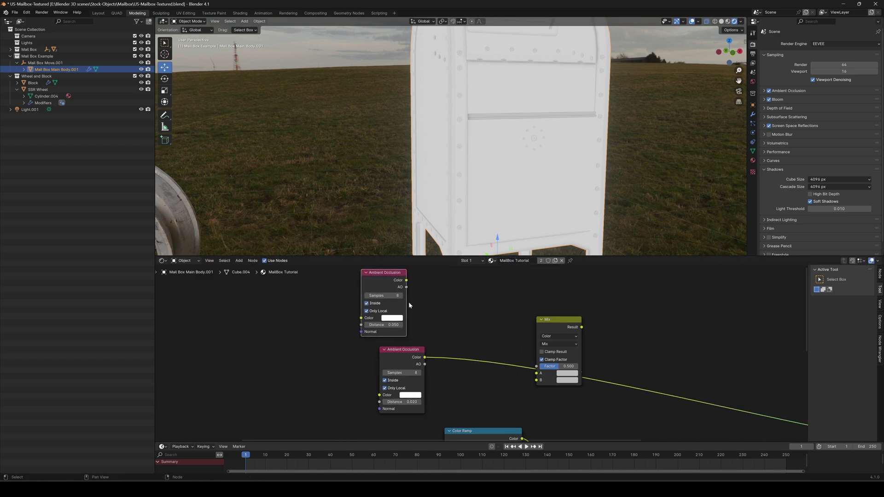
drag(402, 351, 386, 350)
drag(406, 280, 535, 373)
drag(409, 357, 540, 380)
Set the duplicated Mix node's blending mode to Multiply and its factor to 1.000.
click(559, 344)
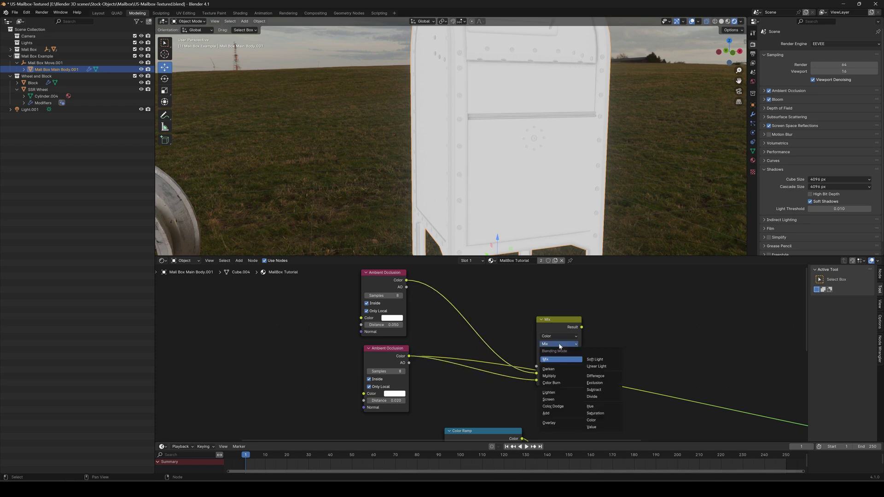
click(559, 378)
drag(551, 367, 579, 367)
Add a Color Ramp fed by the Multiply result and preview it on the mailbox.
drag(563, 319, 586, 318)
text(color)
click(604, 338)
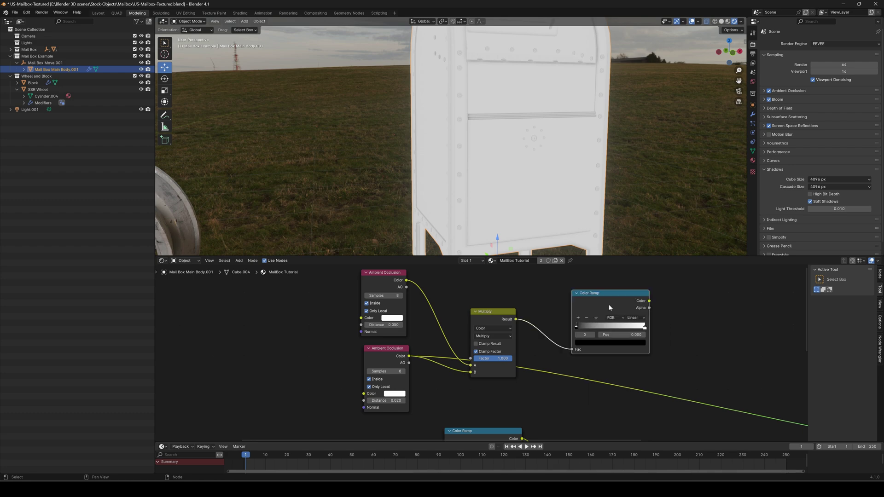
ctrl+shift+click(616, 297)
middle_drag(616, 298, 546, 320)
middle_drag(507, 168, 478, 140)
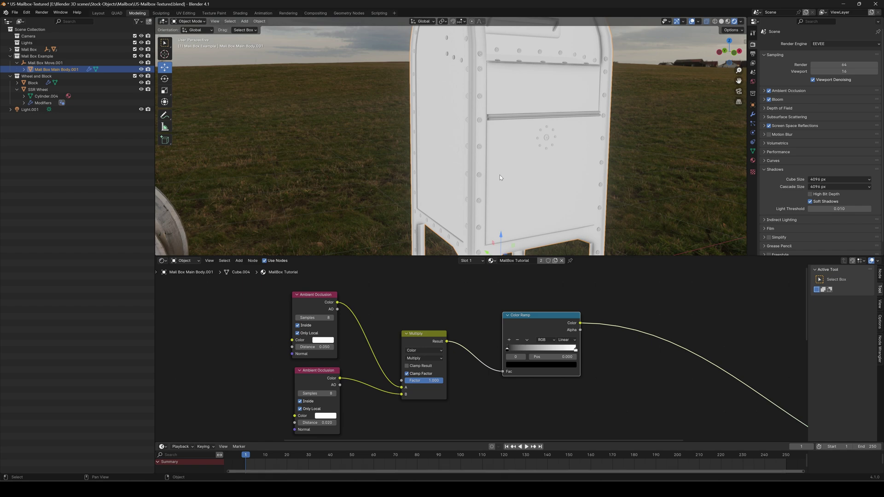
Tighten the new Color Ramp by moving its black stop to about the middle and its white stop to 0.979.
drag(317, 302, 325, 291)
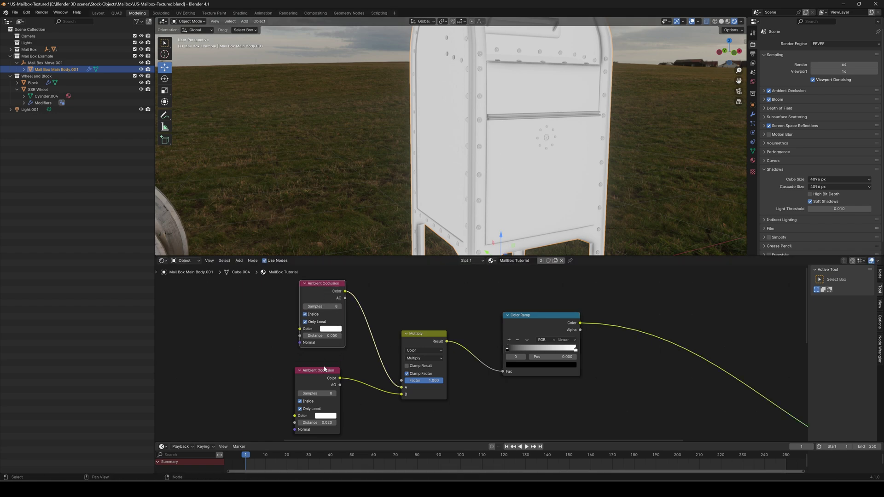
scroll(565, 355, up, 3)
drag(488, 349, 533, 349)
click(571, 350)
scroll(330, 341, up, 2)
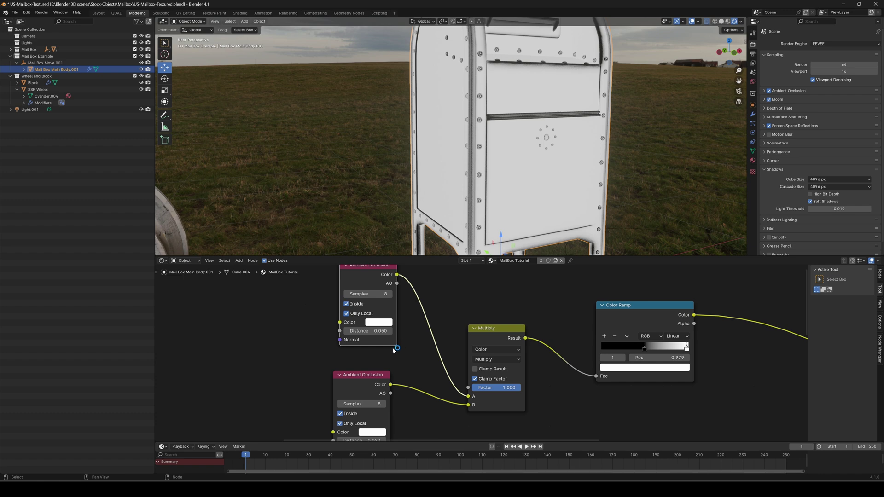
Set the lower Ambient Occlusion node's distance to 0.01 and the upper one's to 0.06.
middle_drag(389, 364, 459, 343)
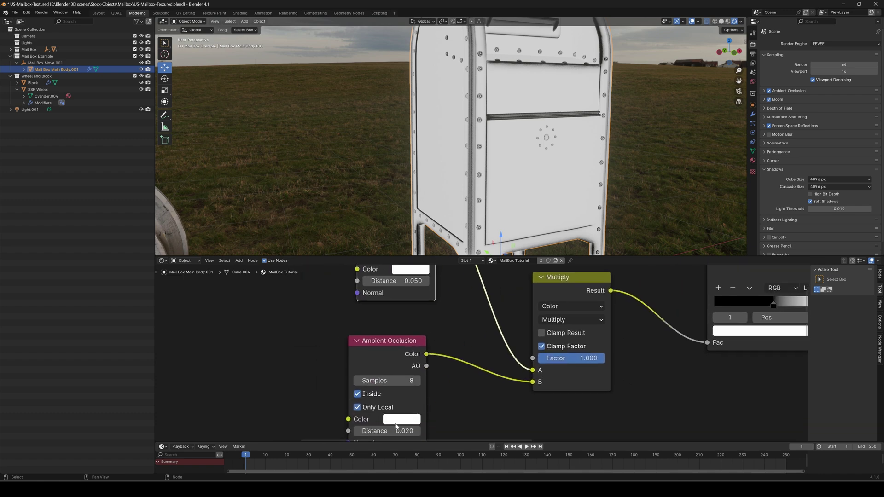
click(405, 431)
text(0.01)
key(Return)
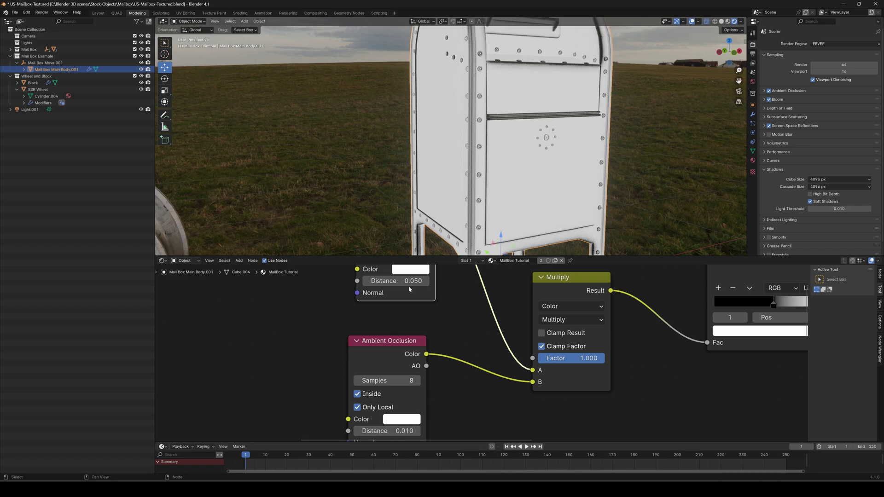
click(411, 282)
key(BackSpace)
text(0.06)
key(Return)
Move the occlusion Color Ramp's black stop to 0.789.
scroll(559, 88, down, 3)
scroll(556, 98, up, 3)
middle_drag(555, 99, 528, 114)
middle_drag(671, 320, 435, 363)
drag(537, 348, 573, 350)
Set the upper Ambient Occlusion node's distance to 0.07 and the lower one's to 0.02.
middle_drag(234, 386, 448, 381)
double_click(424, 324)
text(0.07)
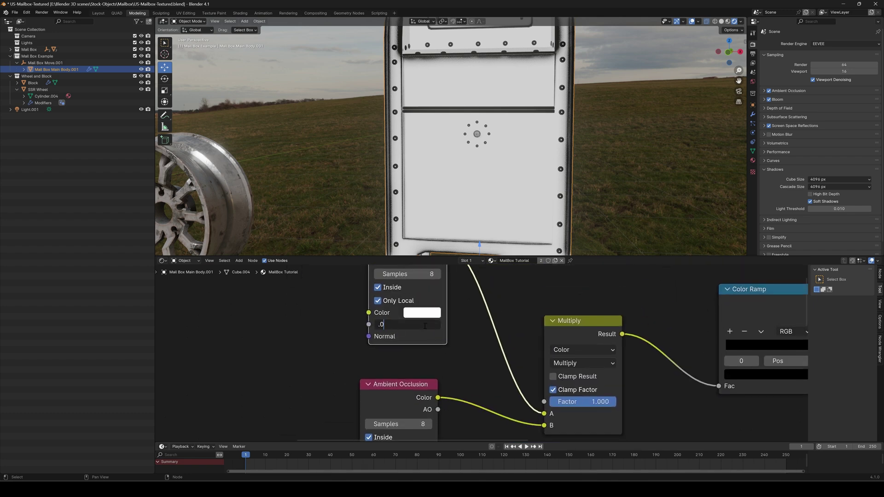
key(Return)
scroll(445, 404, down, 1)
scroll(446, 404, down, 1)
double_click(441, 410)
text(0.02)
key(Return)
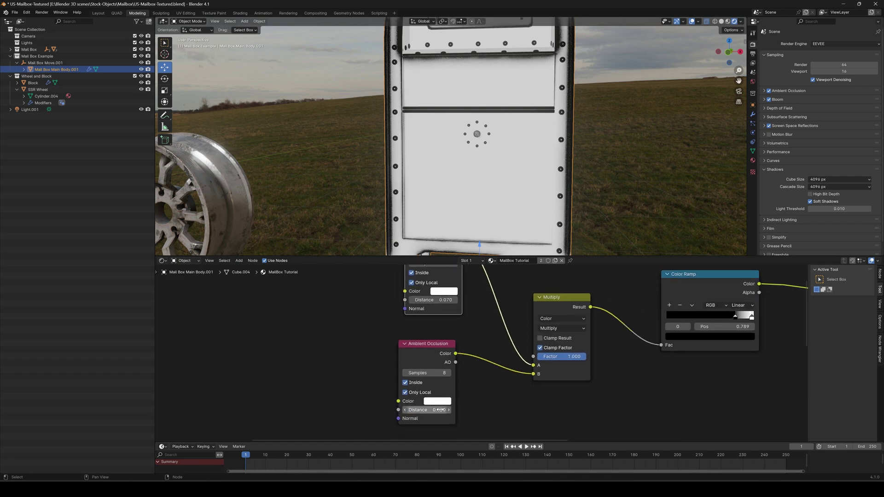
Move the Ambient Occlusion node branch aside and connect its Color Ramp's Color to the Factor of the blue paint Mix node.
scroll(473, 146, down, 2)
alt+scroll(473, 146, up, 1)
alt+middle_drag(473, 147, 513, 171)
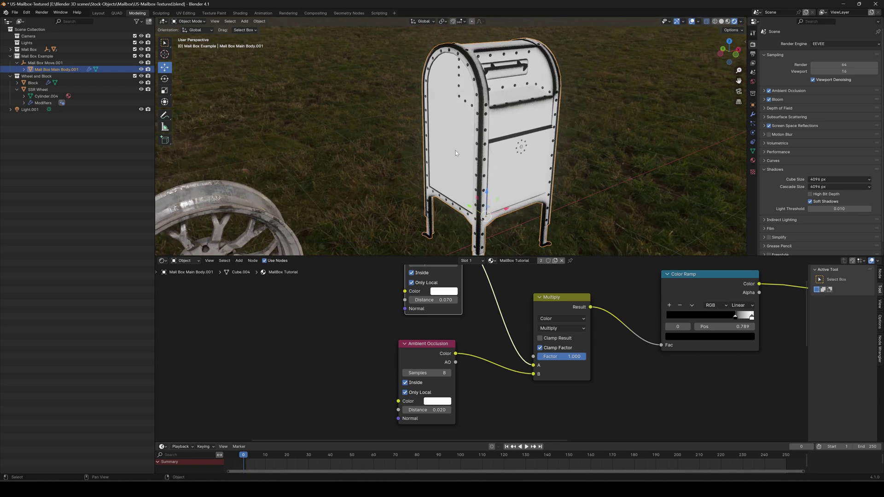
scroll(515, 342, down, 5)
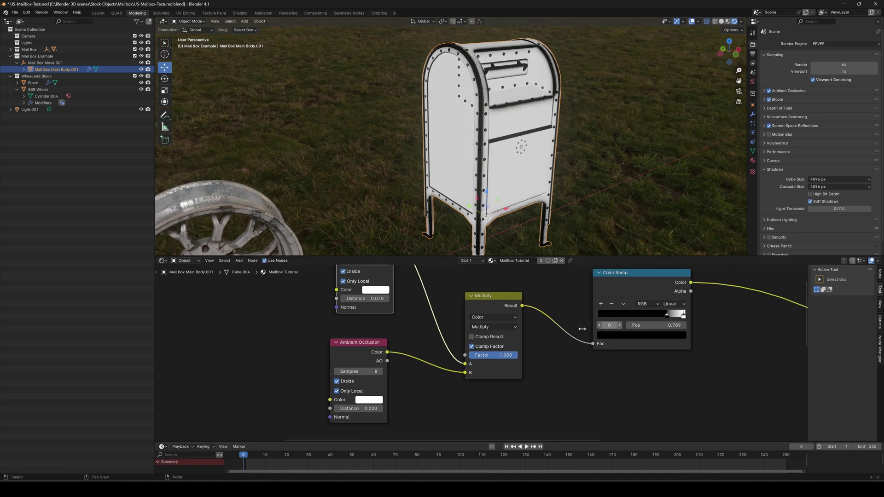
middle_drag(516, 342, 592, 353)
drag(382, 273, 557, 329)
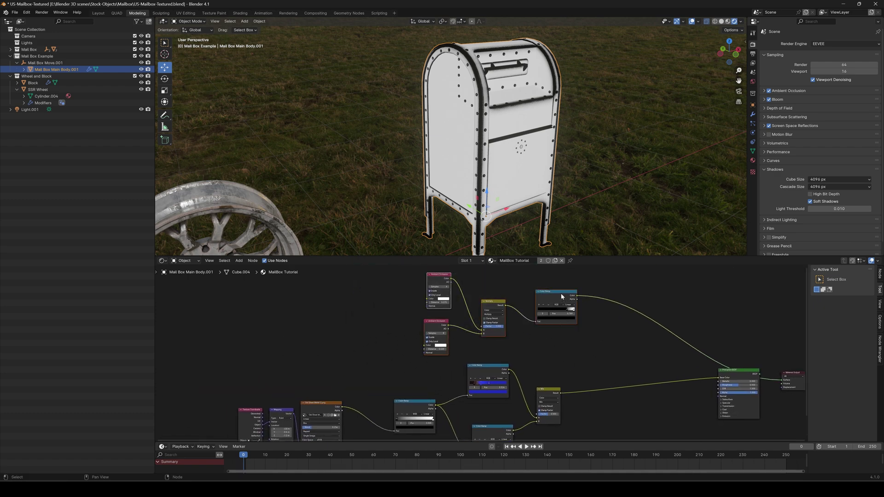
drag(561, 294, 476, 289)
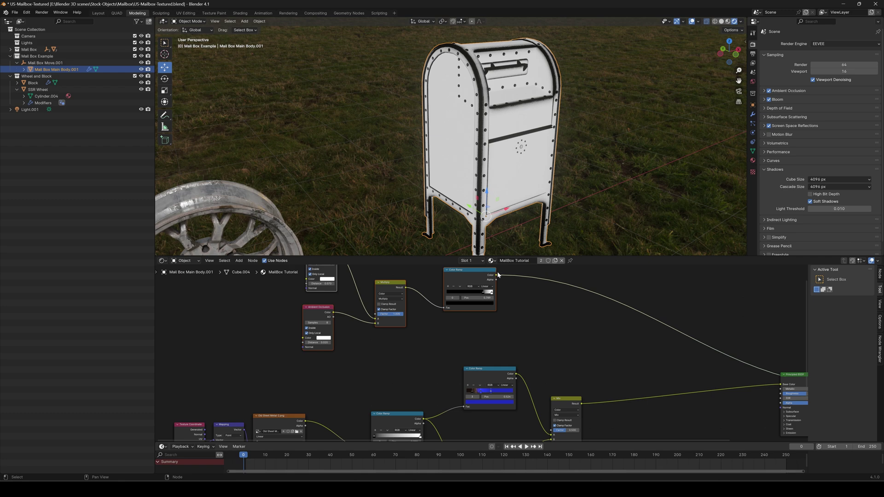
drag(497, 277, 554, 400)
Preview the blue paint Mix node on the mailbox with the occlusion mask driving its factor.
scroll(550, 358, up, 3)
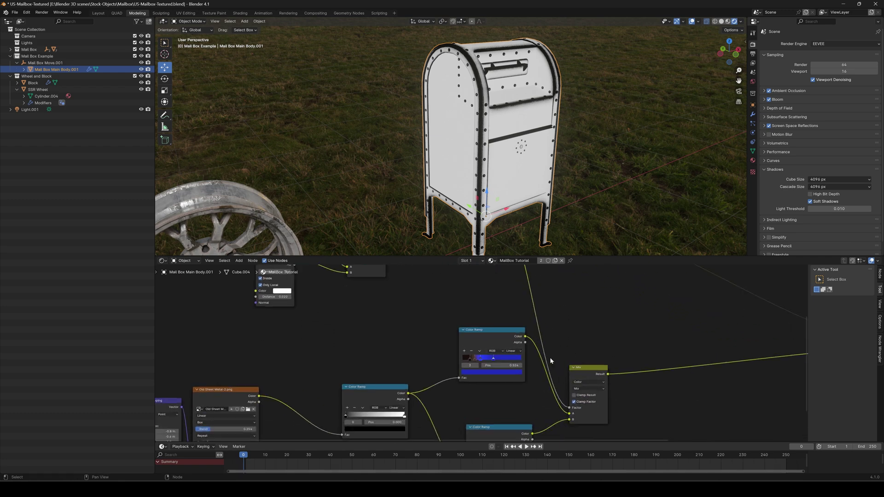
middle_drag(558, 338, 548, 337)
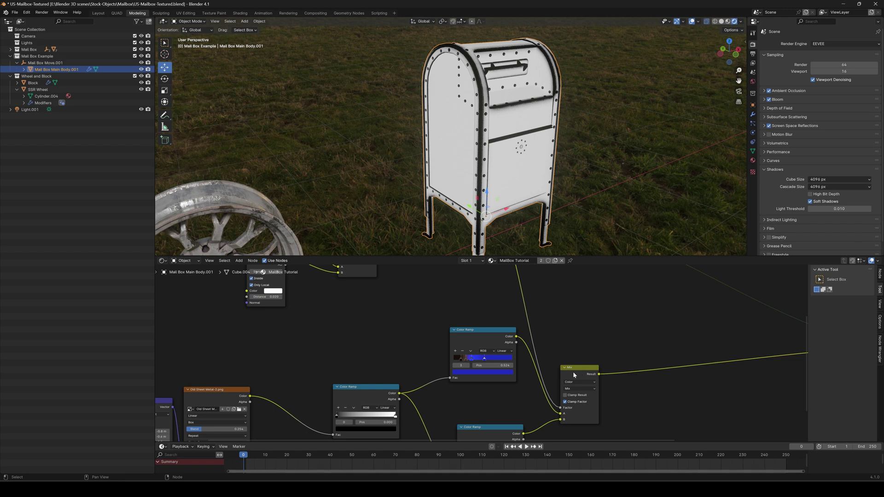
scroll(483, 328, up, 1)
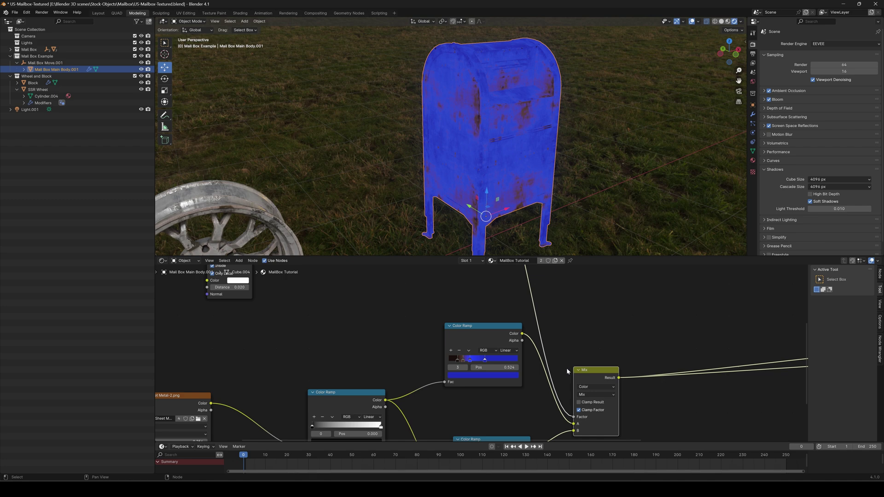
Preview the upper blue Color Ramp and the lower one on the mailbox to compare their rust patterns.
drag(484, 338, 467, 346)
ctrl+shift+click(468, 338)
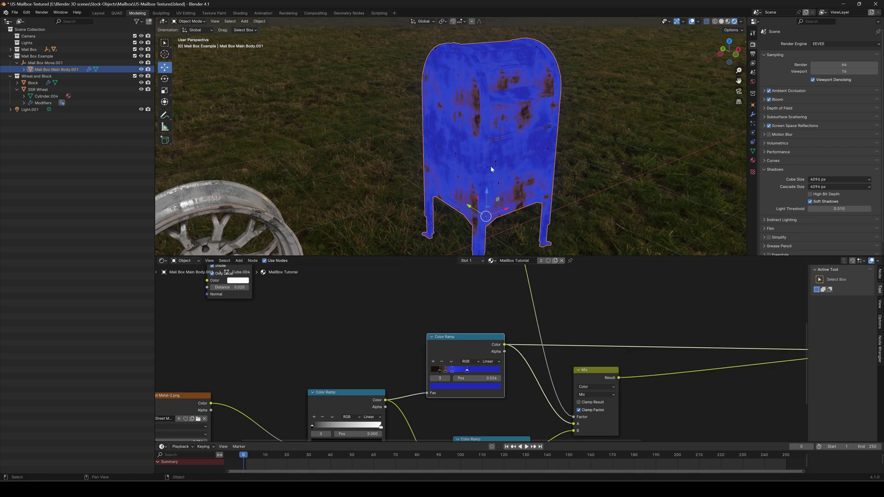
middle_drag(518, 328, 522, 286)
ctrl+shift+click(496, 398)
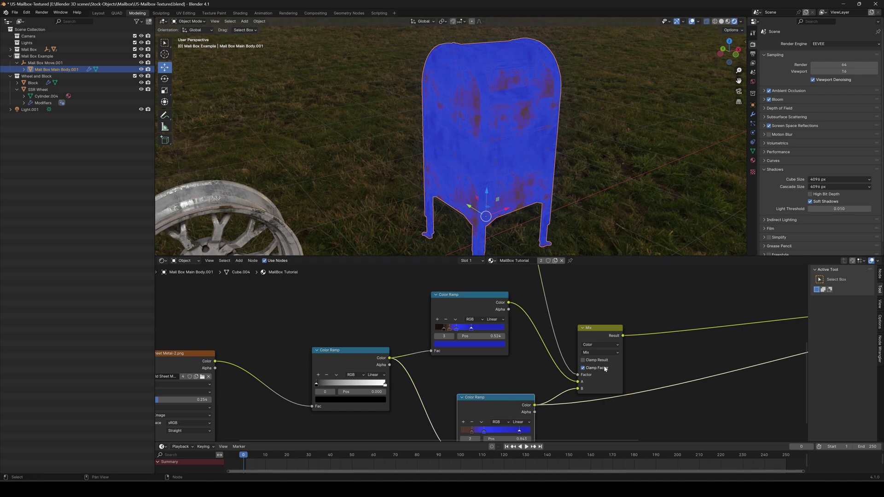
Preview the blue paint Mix node and set the Mapping node's scale to 0.6 on all three axes.
ctrl+shift+click(601, 331)
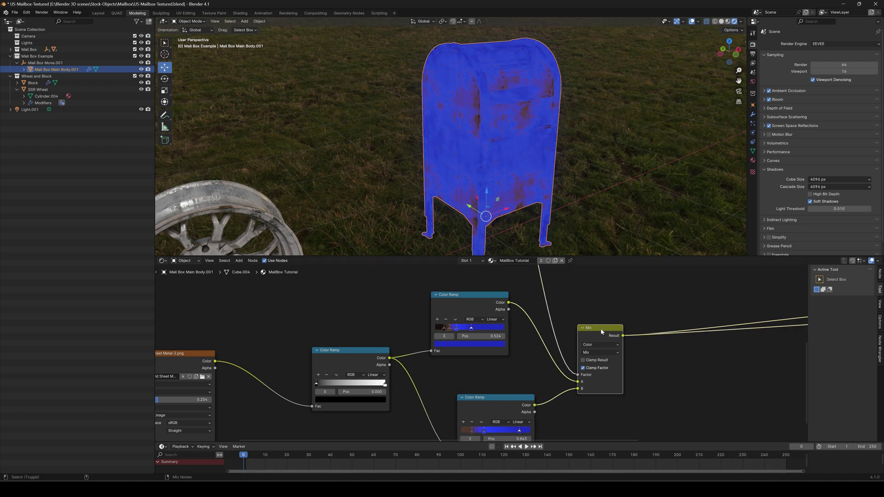
middle_drag(537, 340, 470, 354)
scroll(472, 361, up, 1)
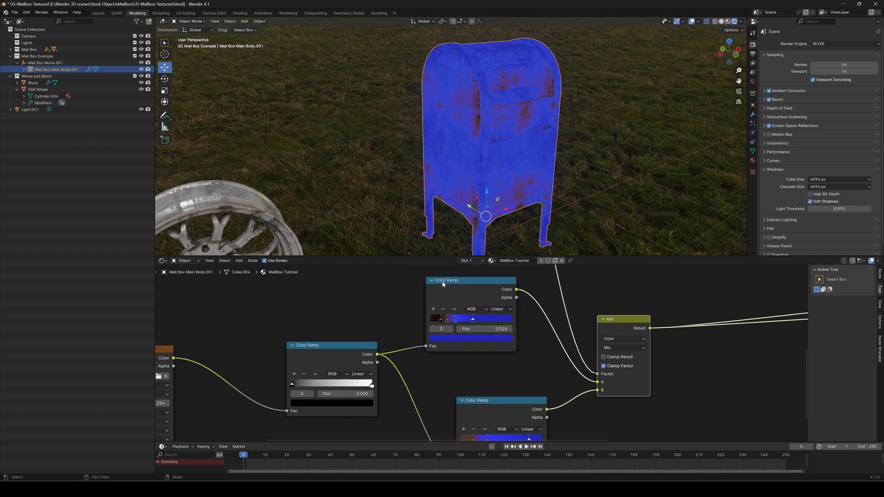
middle_drag(174, 431, 460, 356)
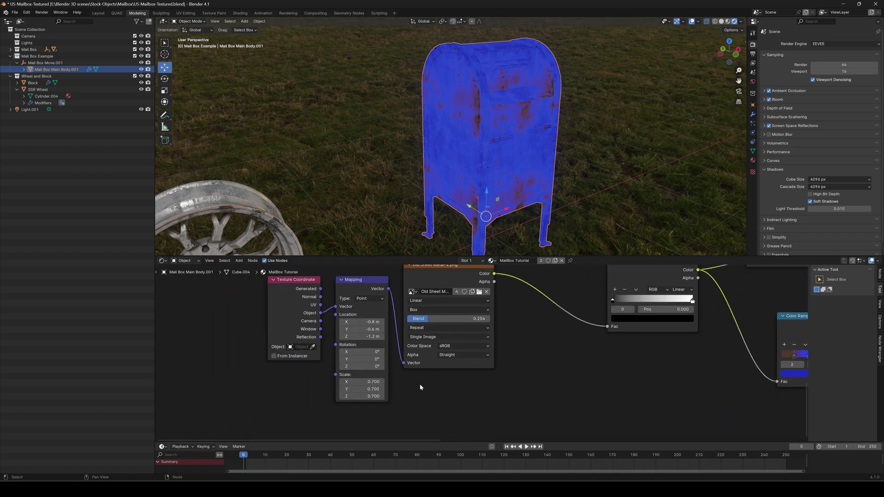
drag(373, 381, 373, 396)
text(.6)
key(Return)
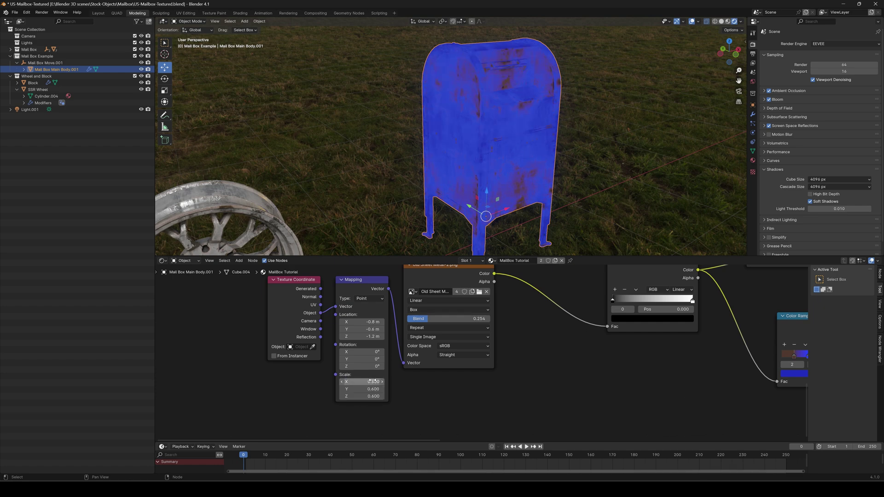
On the lower blue Color Ramp, move the light-blue stop to about 0.204 and shift the brown stop slightly toward the dark end.
middle_drag(678, 361, 427, 390)
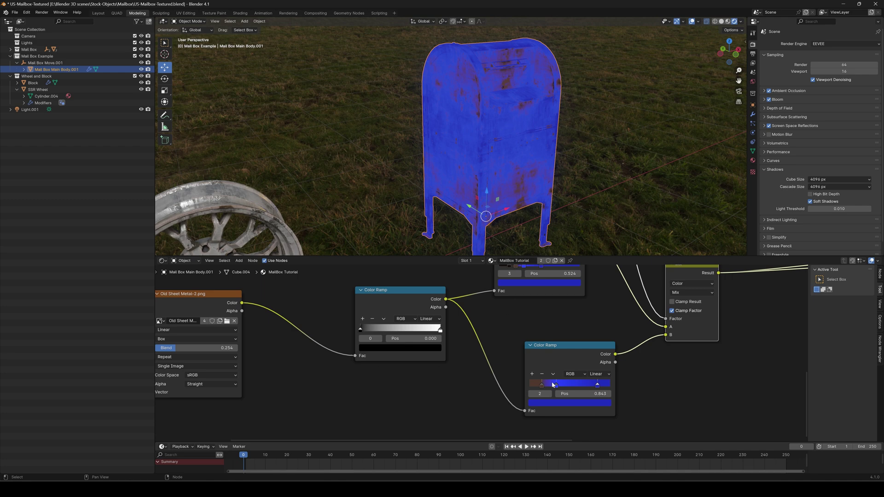
drag(557, 387, 548, 386)
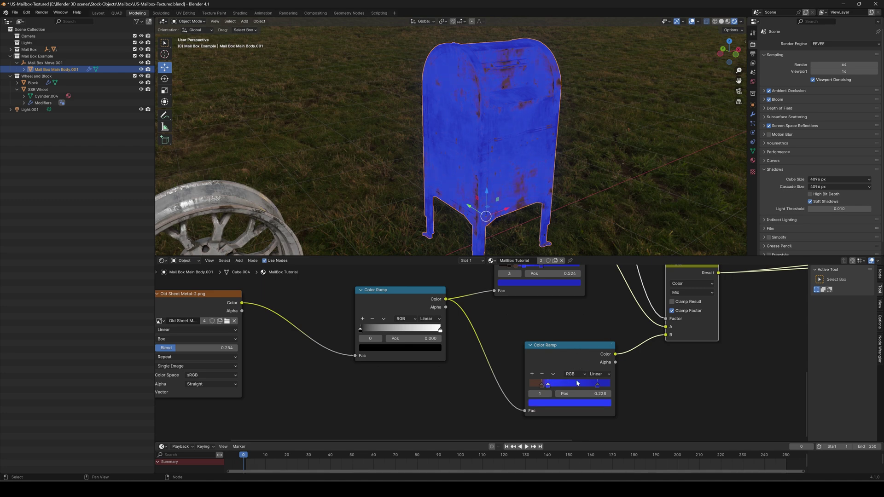
click(540, 385)
drag(548, 387, 546, 387)
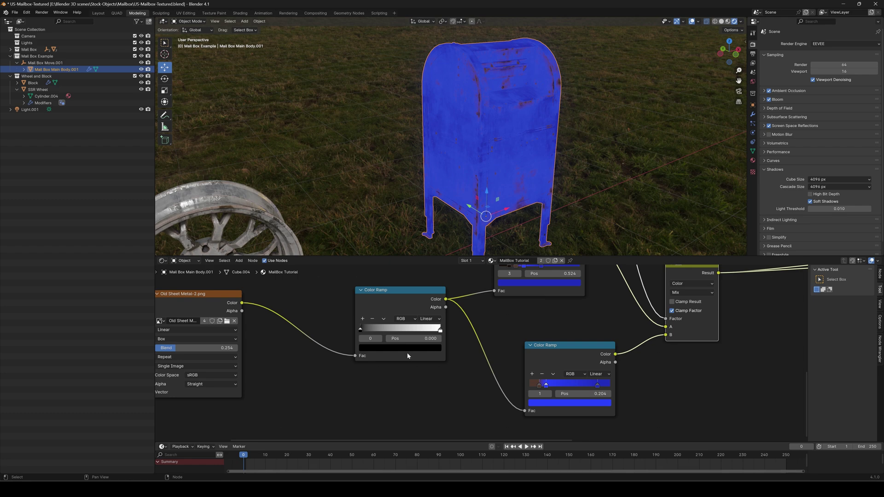
Set the Mapping node's location to X -0.6 m, Y -0.44 m and Z -1.2 m.
scroll(338, 367, up, 1)
middle_drag(335, 367, 598, 342)
middle_drag(375, 364, 407, 364)
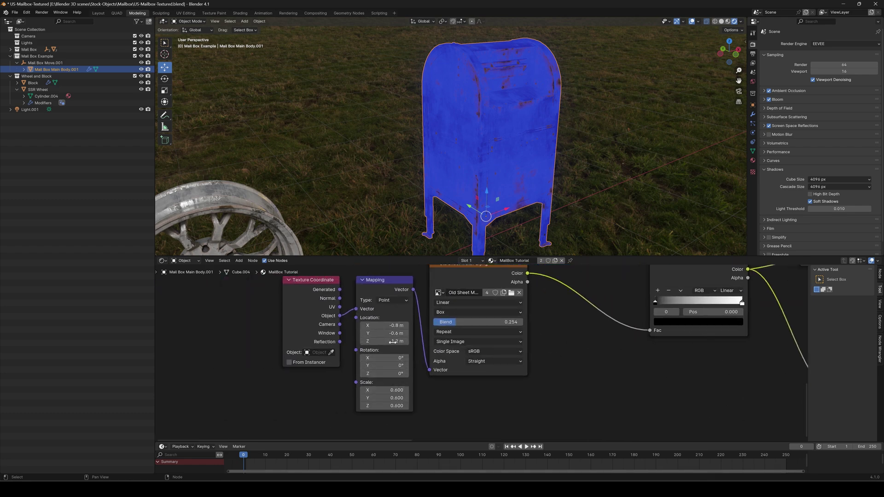
mouse_move(391, 341)
mouse_down()
mouse_move(405, 341)
mouse_move(400, 333)
mouse_up()
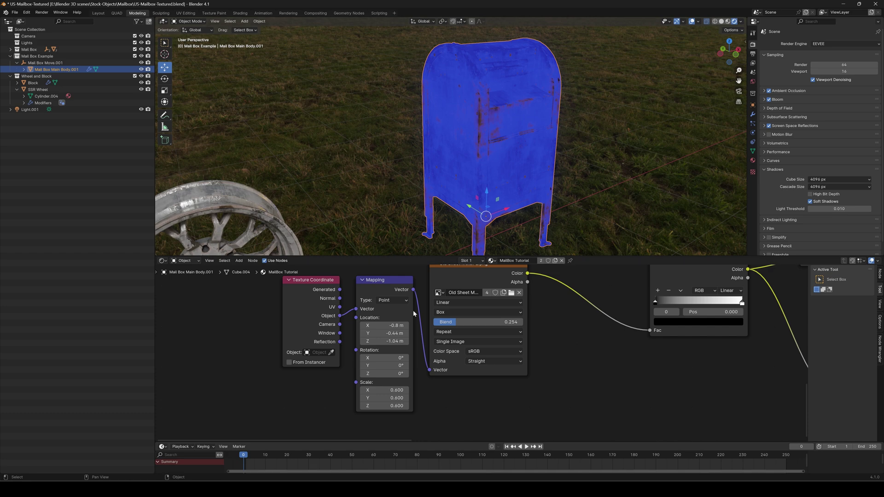
mouse_move(386, 325)
mouse_down()
mouse_move(399, 326)
mouse_move(402, 341)
mouse_move(393, 341)
mouse_up()
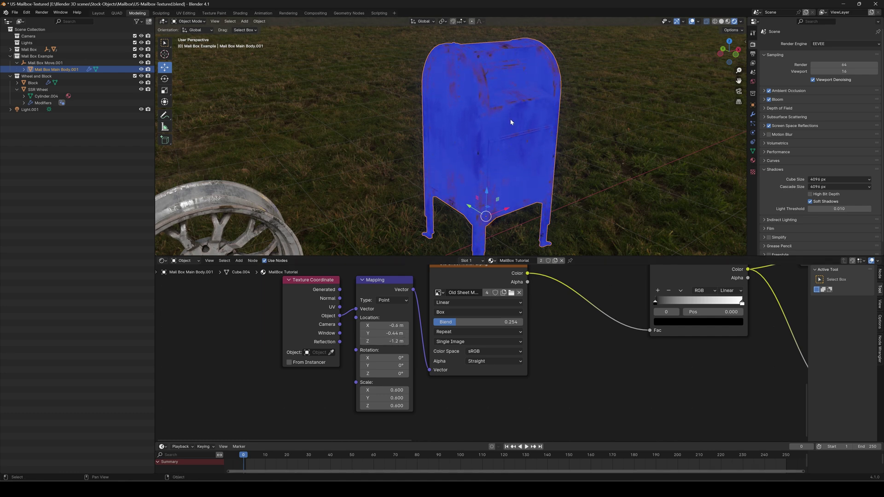
scroll(503, 188, up, 5)
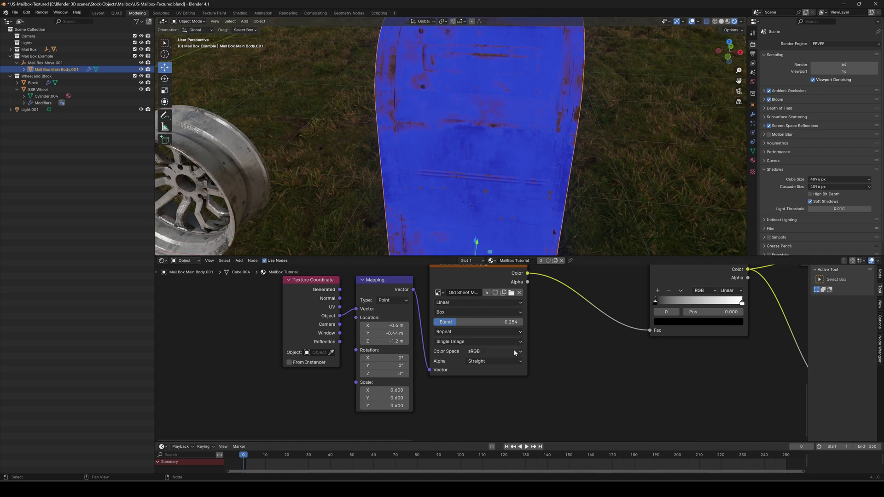
Raise the metal texture's box blend to about 0.26 and move the grayscale Color Ramp's black stop to 0.030.
middle_drag(461, 326, 420, 359)
mouse_move(415, 357)
mouse_down()
mouse_move(442, 357)
mouse_move(417, 357)
mouse_up()
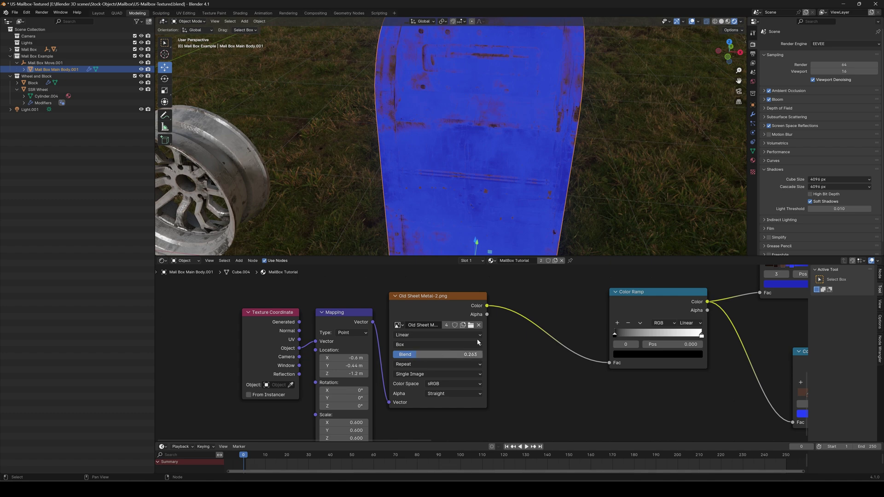
scroll(480, 344, down, 5)
middle_drag(594, 347, 472, 346)
scroll(473, 346, up, 3)
drag(443, 339, 446, 338)
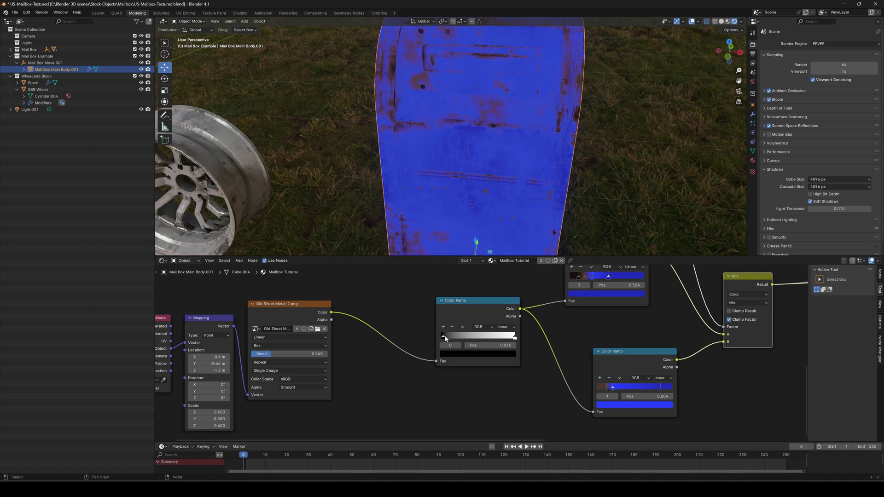
Try Old Sheet Metal.png and Metal-09.jpg as the Image Texture source and compare their rust patterns on the mailbox.
middle_drag(504, 251, 511, 172)
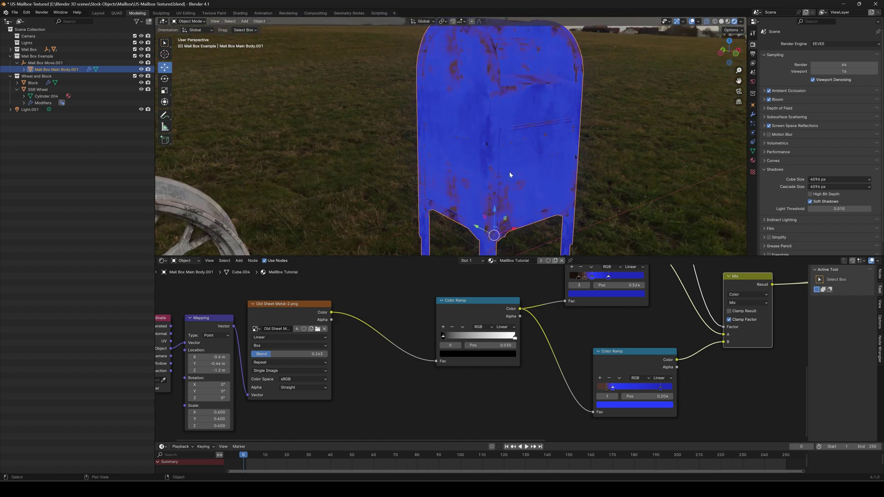
shift+middle_drag(522, 214, 524, 183)
middle_drag(350, 376, 439, 344)
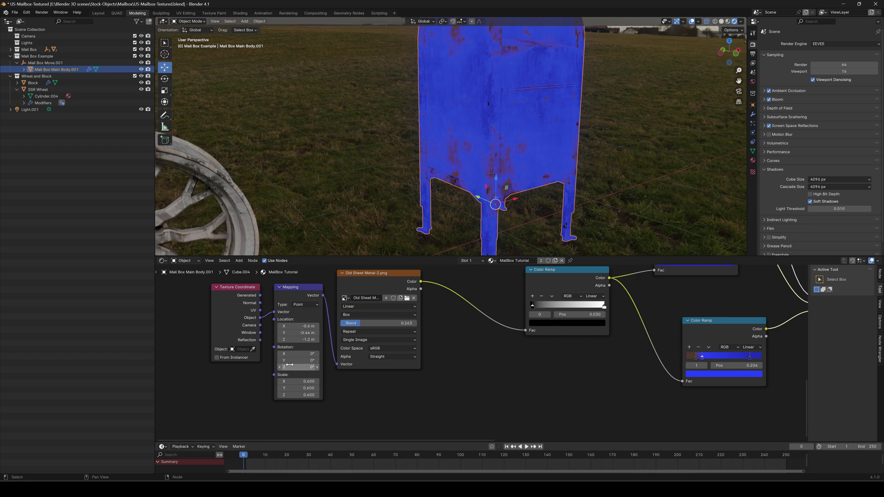
click(345, 298)
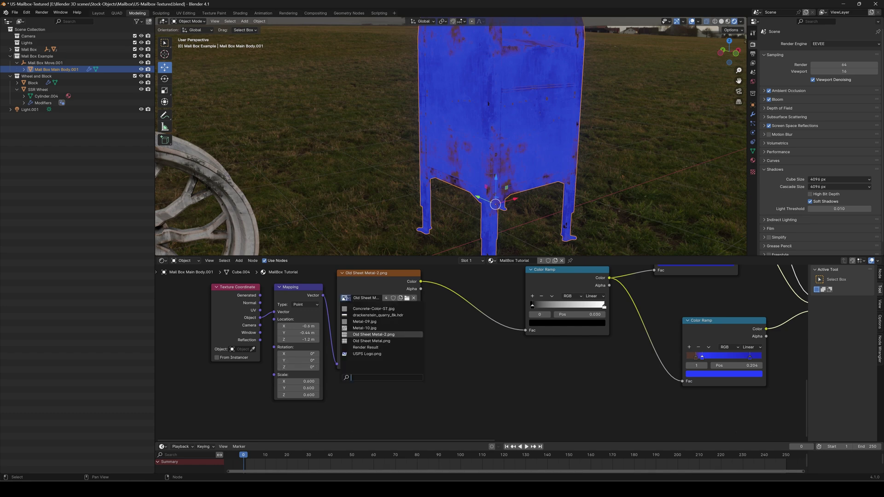
click(372, 340)
middle_drag(464, 145, 451, 180)
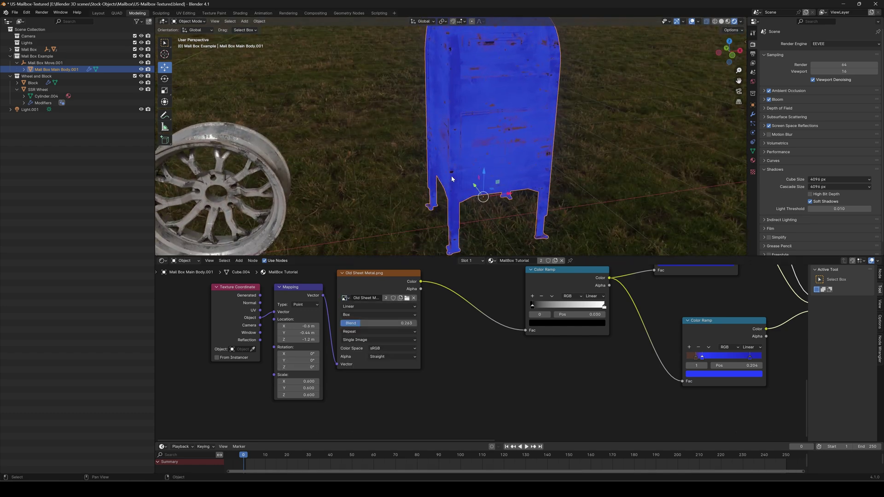
click(345, 298)
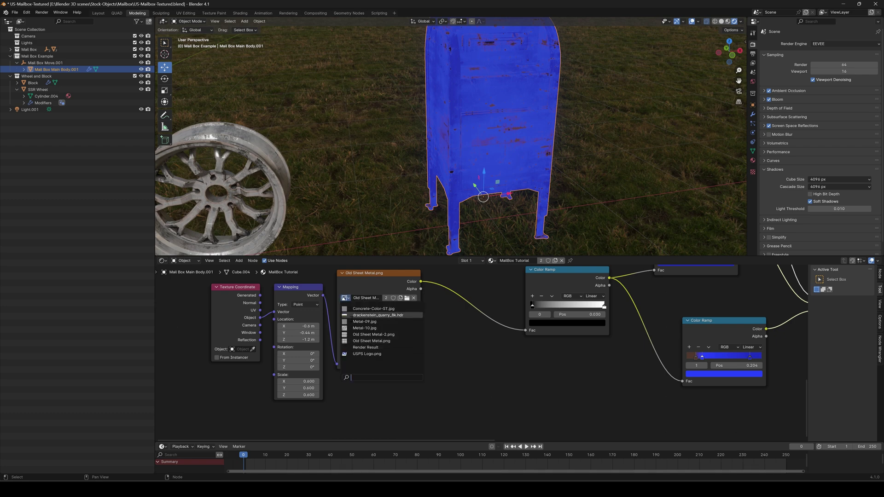
click(353, 322)
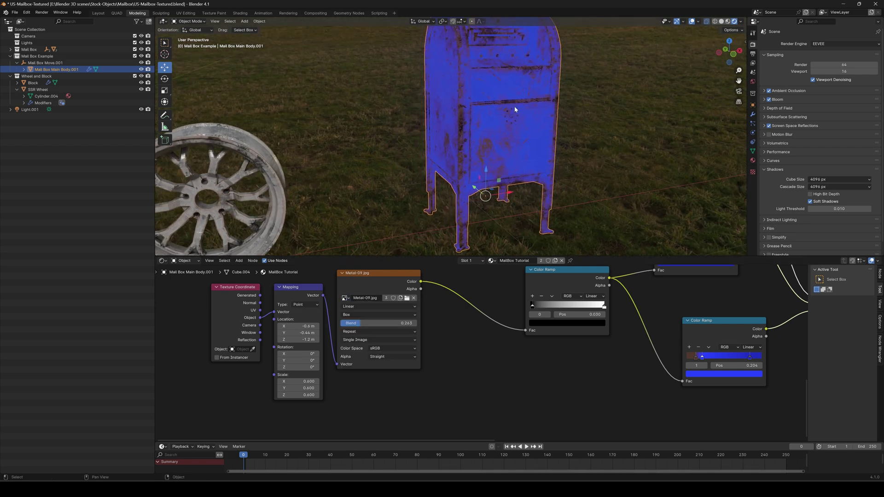
scroll(480, 170, up, 4)
scroll(479, 170, up, 3)
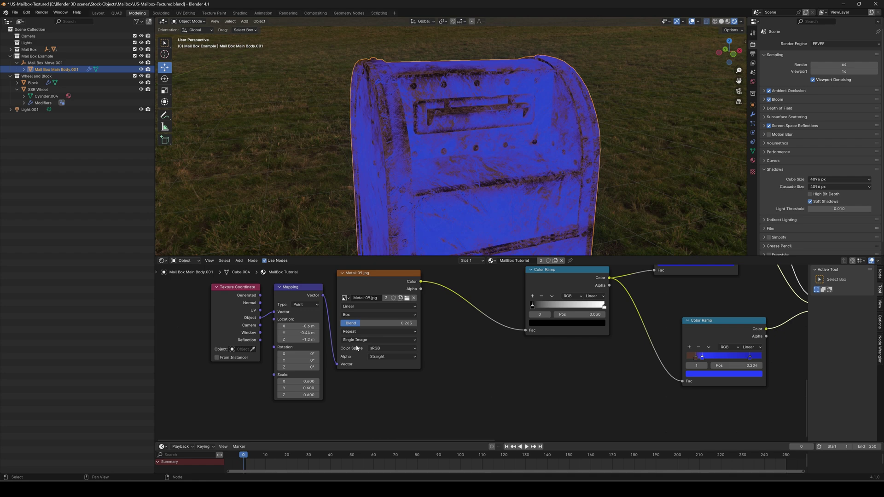
Set the Image Texture node back to Old Sheet Metal-2.png and inspect the mailbox front.
click(346, 299)
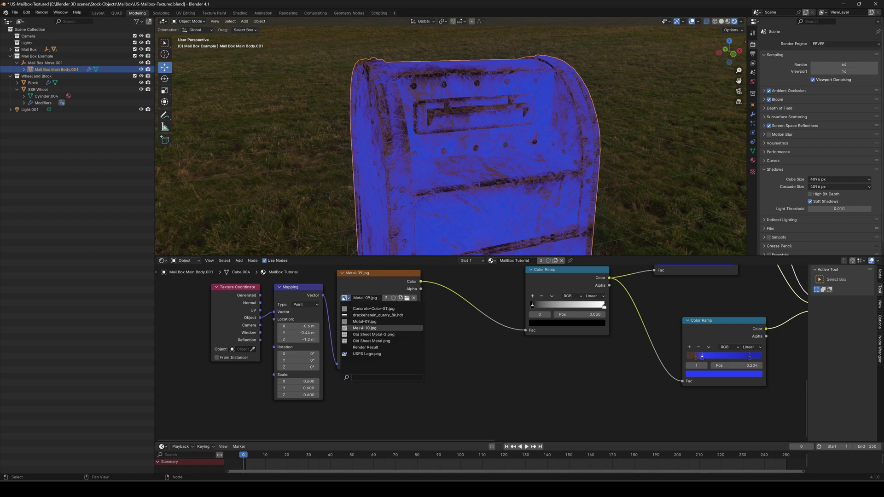
click(362, 335)
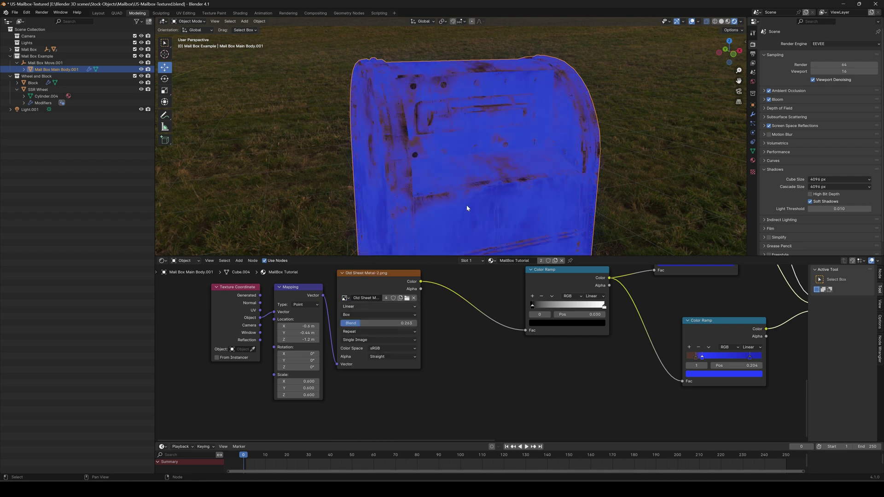
scroll(477, 184, down, 3)
middle_drag(477, 189, 442, 198)
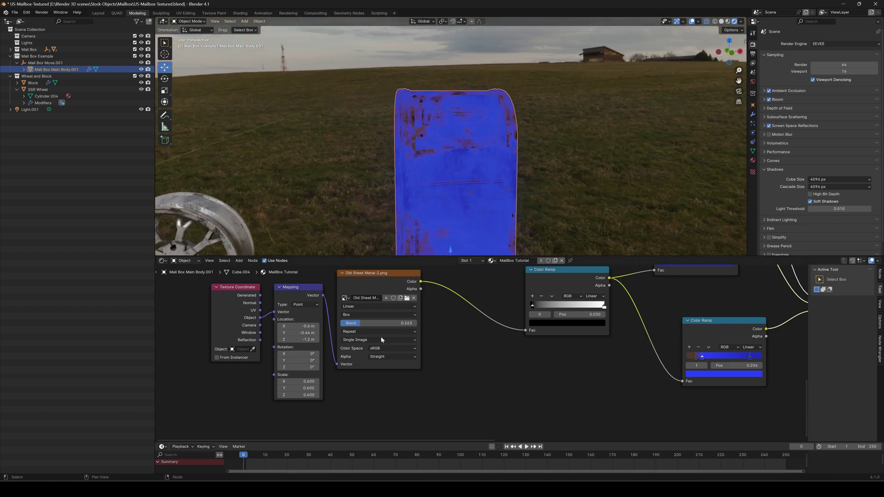
Nudge the grayscale Color Ramp's black stop inward and move its white stop to 0.961.
middle_drag(549, 344, 483, 361)
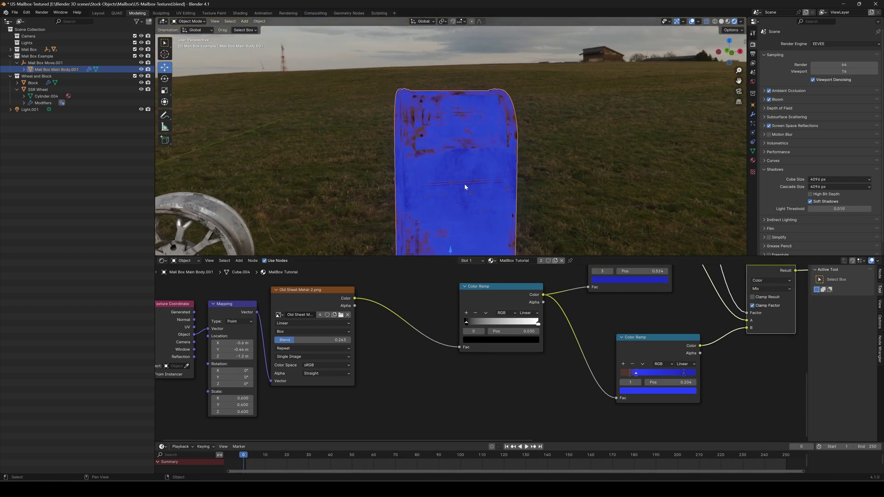
scroll(464, 187, up, 2)
drag(467, 324, 468, 325)
mouse_move(538, 324)
mouse_down()
mouse_move(528, 325)
mouse_move(535, 325)
mouse_up()
middle_drag(695, 349, 499, 356)
scroll(455, 351, up, 3)
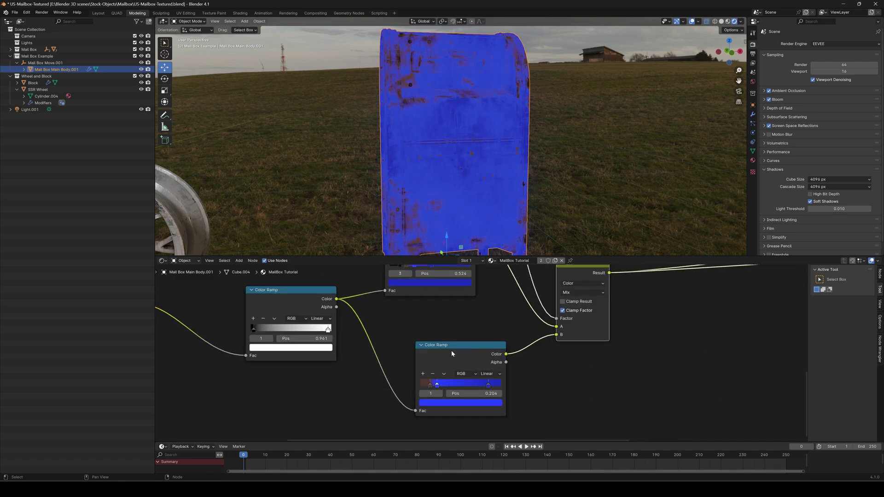
On the lower blue Color Ramp, move the brown stop to 0.097 and bring the light-blue stop closer to it.
middle_drag(440, 384, 515, 343)
mouse_move(512, 351)
mouse_down()
mouse_move(497, 350)
mouse_move(507, 352)
mouse_up()
click(503, 353)
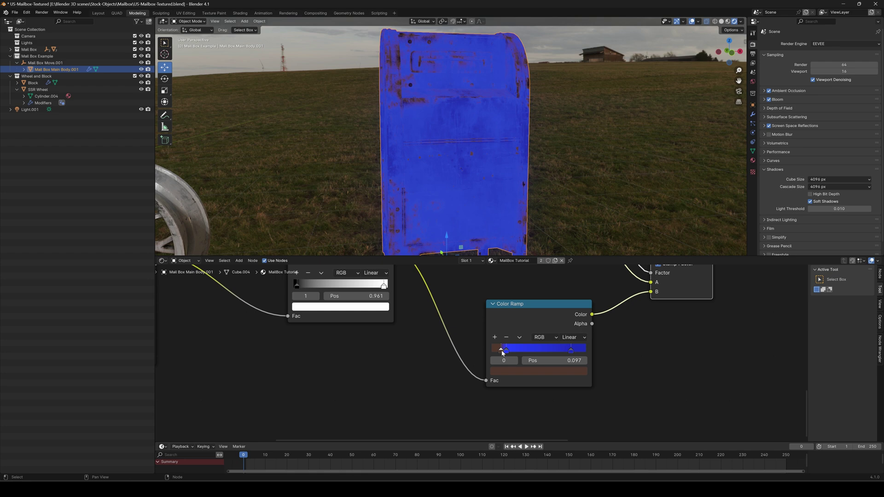
click(507, 352)
On the upper blue Color Ramp, move the near-black stop to 0.169 and shift the light-blue stop slightly toward the blue end.
scroll(508, 352, down, 2)
scroll(506, 354, up, 4)
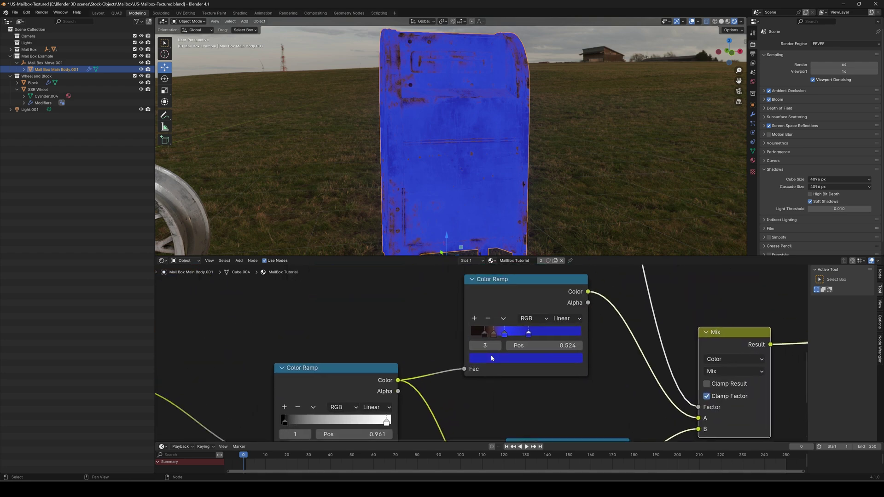
drag(499, 329, 492, 329)
click(518, 330)
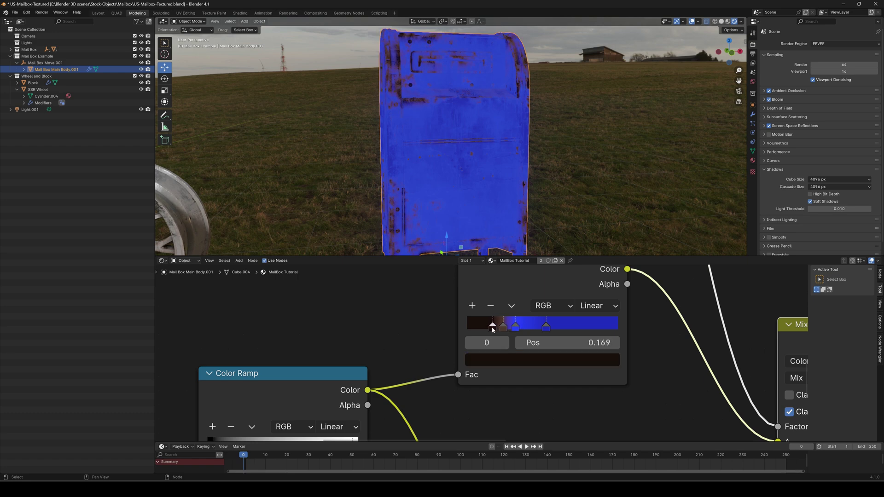
Shift the upper Color Ramp's light-blue stop slightly toward the blue end and add a dark-brown stop at 0.041.
scroll(439, 191, down, 2)
middle_drag(438, 190, 458, 194)
scroll(464, 173, up, 2)
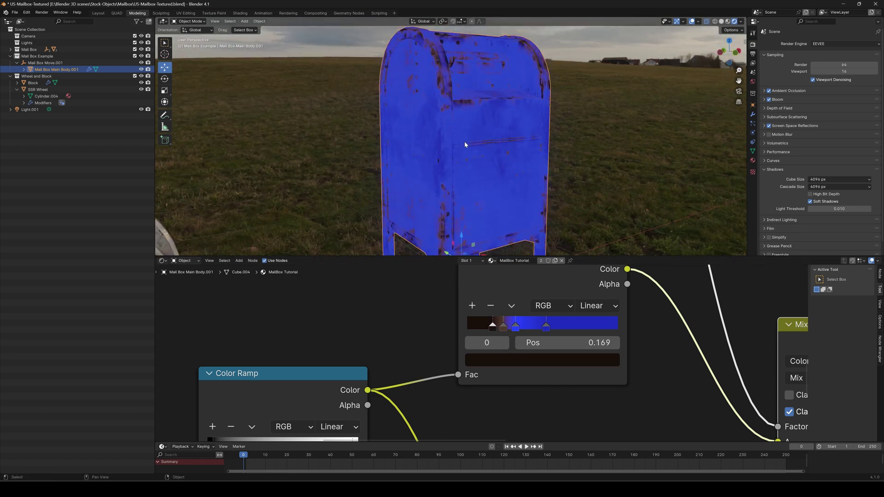
middle_drag(465, 143, 450, 138)
drag(516, 325, 472, 331)
click(472, 306)
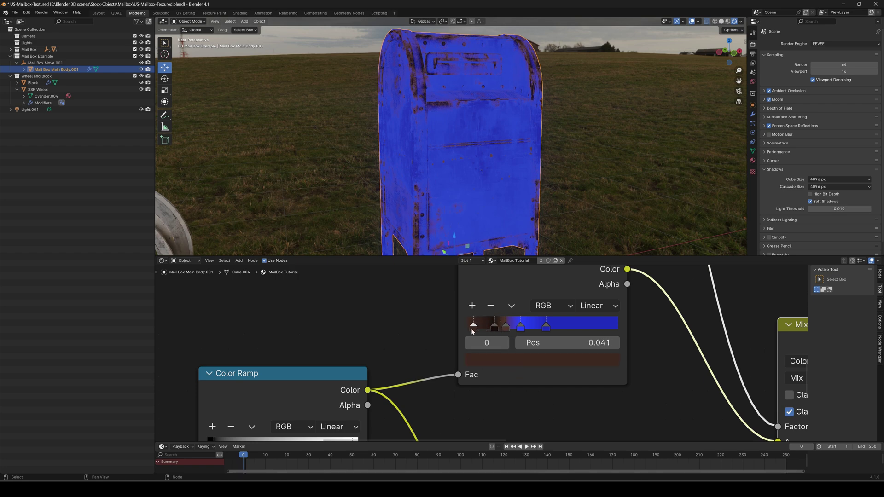
Set the new dark-brown stop's color to hue 0.021, saturation 0.799 and value 0.043.
scroll(437, 181, up, 6)
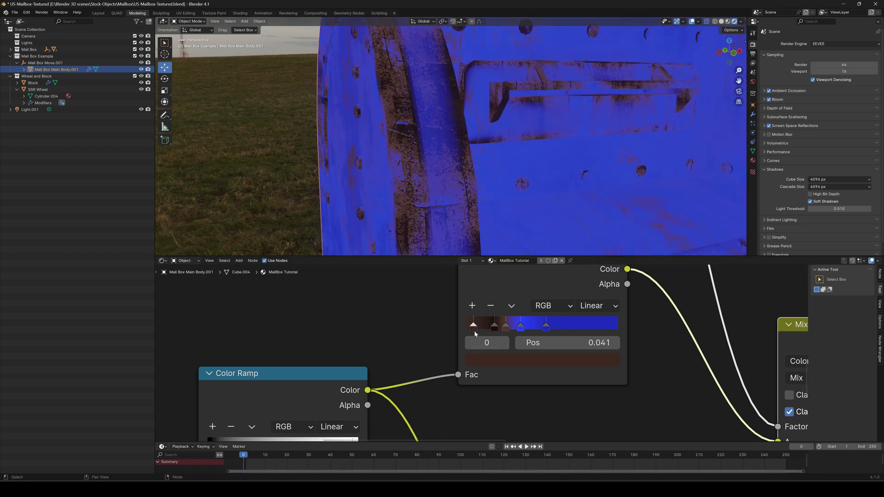
click(491, 359)
drag(534, 232, 536, 241)
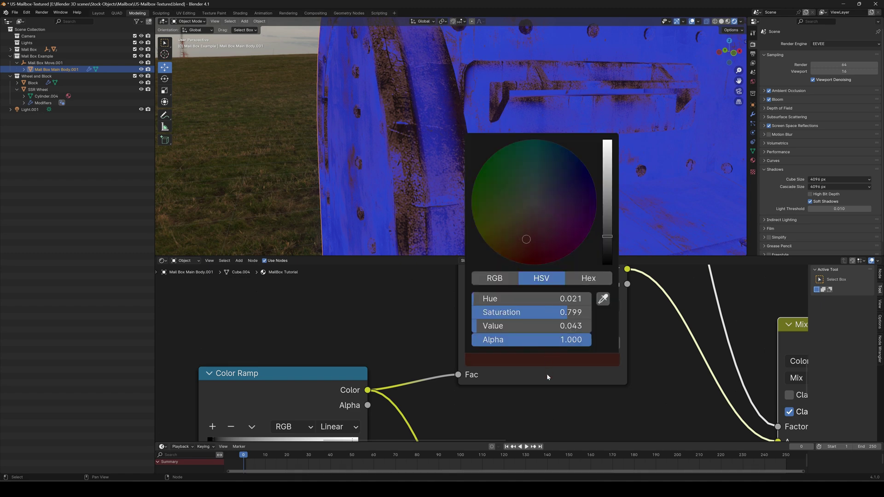
Move the reddish-brown stop past the near-black one to 0.159 on the upper Color Ramp and lower its color saturation.
mouse_move(488, 328)
mouse_down()
mouse_move(480, 328)
mouse_move(498, 327)
mouse_move(477, 328)
mouse_move(489, 328)
mouse_up()
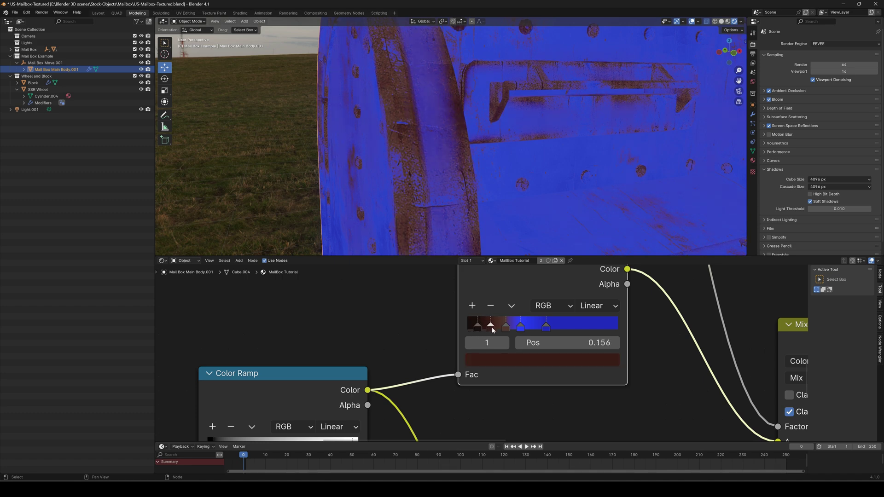
click(506, 329)
click(490, 327)
click(512, 361)
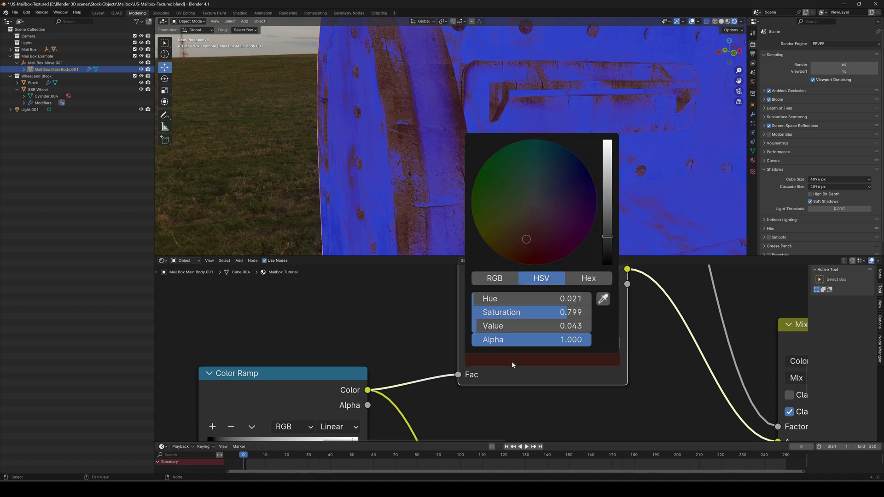
mouse_move(559, 313)
mouse_down()
mouse_move(536, 312)
mouse_move(549, 314)
mouse_up()
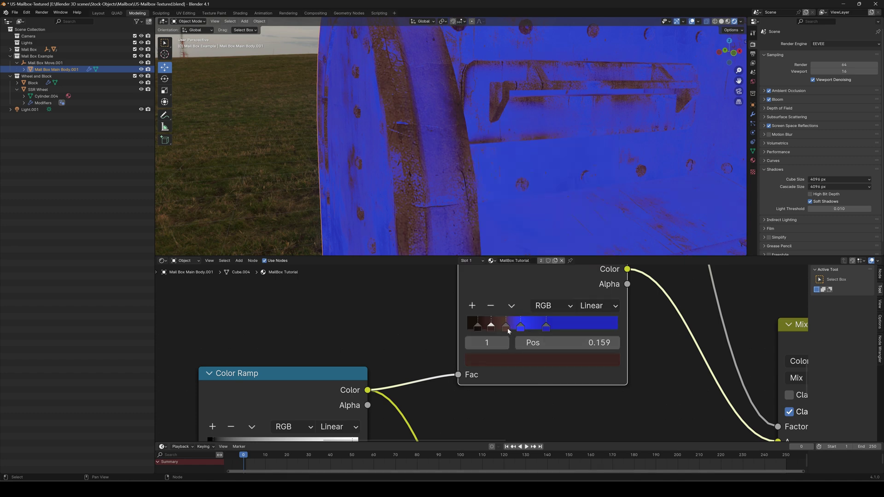
Move the light-blue stop to 0.347 on the upper blue Color Ramp and check the rust across the mailbox.
click(506, 328)
drag(520, 332, 516, 328)
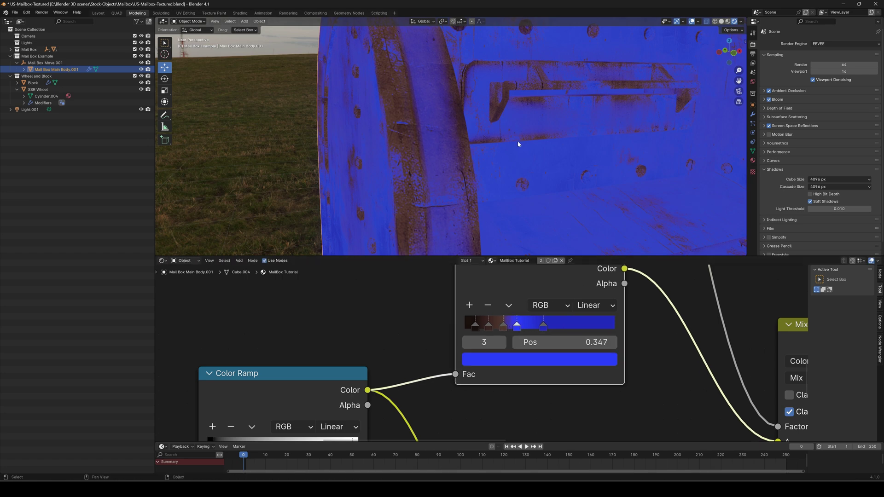
scroll(490, 109, down, 5)
middle_drag(510, 197, 478, 186)
middle_drag(454, 138, 505, 153)
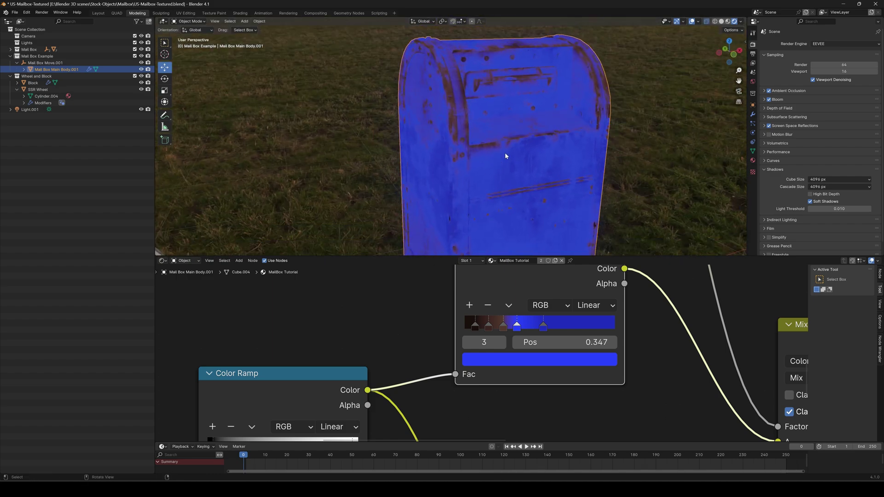
scroll(480, 150, down, 3)
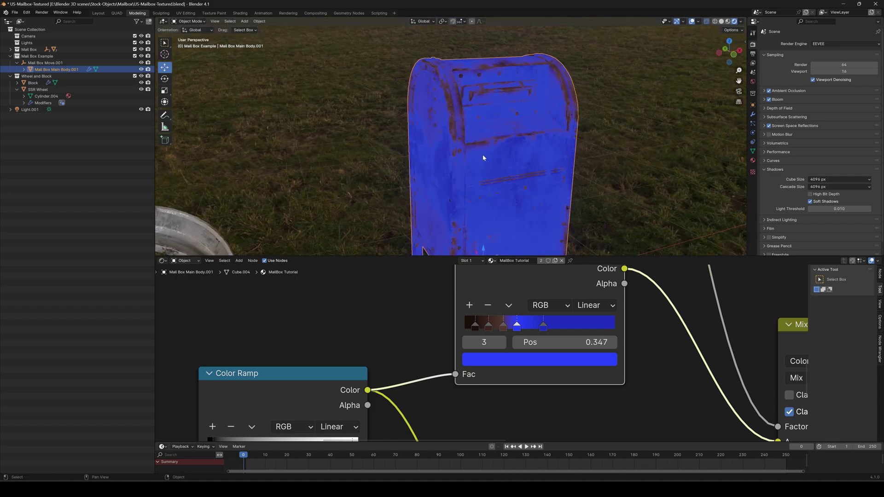
scroll(428, 333, down, 5)
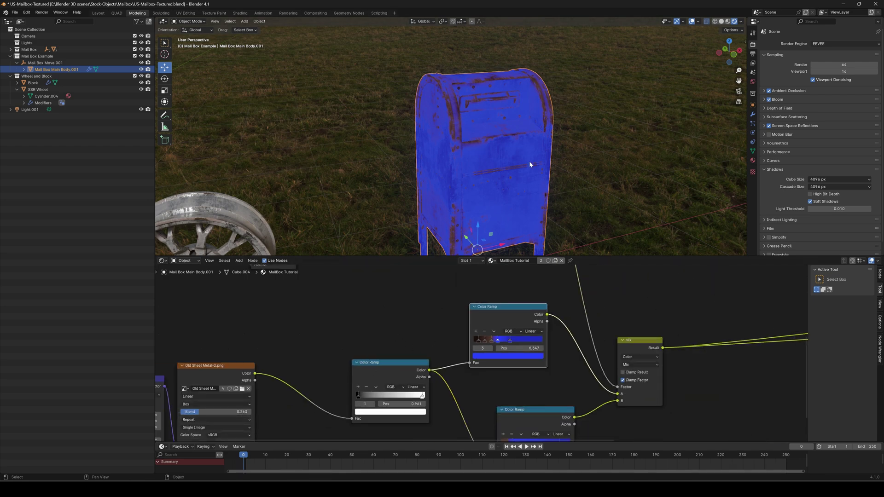
Route the Principled BSDF back to the Material Output in place of the Mix preview and view the shaded mailbox front.
scroll(470, 161, up, 3)
middle_drag(691, 350, 565, 343)
scroll(662, 340, down, 5)
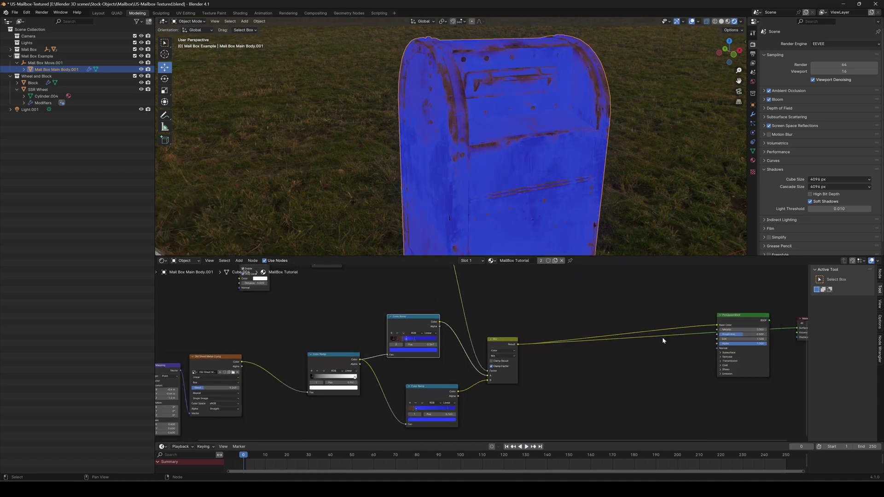
ctrl+shift+click(742, 318)
middle_drag(518, 195, 496, 186)
scroll(496, 185, up, 2)
scroll(482, 158, down, 1)
scroll(481, 156, down, 3)
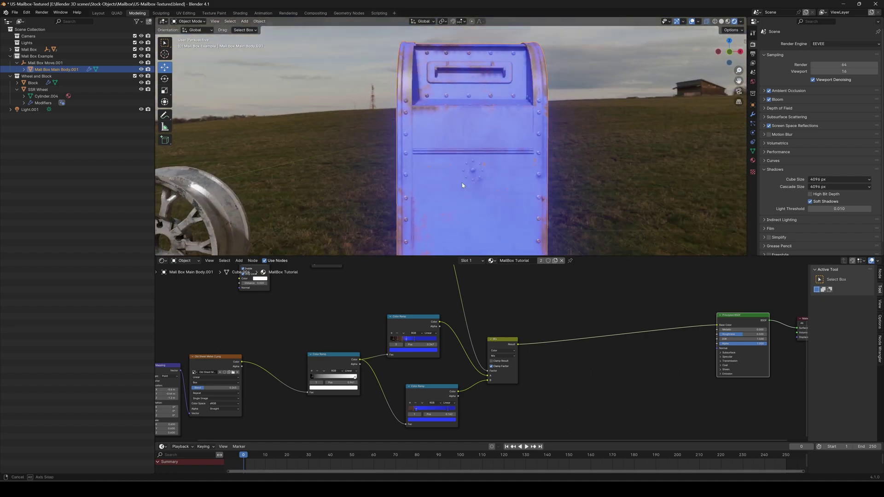
scroll(524, 327, down, 2)
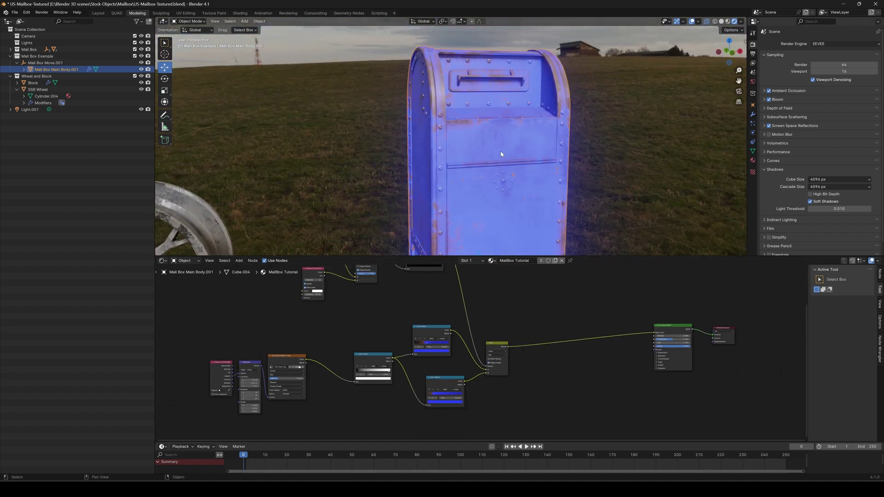
Select the texture, Color Ramp and Mix nodes and shift them away from the Principled BSDF to make room.
scroll(493, 166, up, 1)
scroll(508, 311, down, 3)
middle_drag(508, 312, 506, 339)
scroll(381, 349, down, 4)
drag(333, 299, 460, 294)
drag(302, 354, 491, 406)
drag(491, 366, 464, 376)
scroll(481, 354, up, 5)
scroll(479, 381, up, 2)
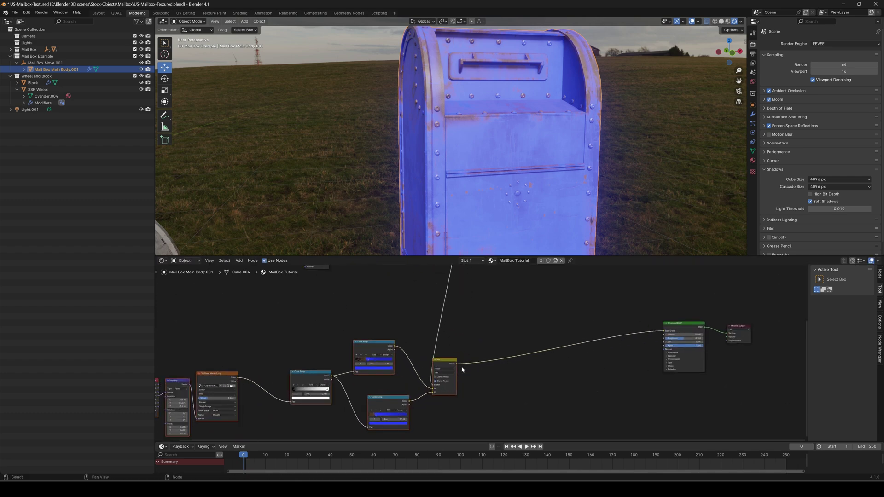
drag(444, 361, 451, 359)
Add a Color Ramp fed by the Mix node's Result, placed between the Mix node and the Principled BSDF.
middle_drag(522, 340, 474, 394)
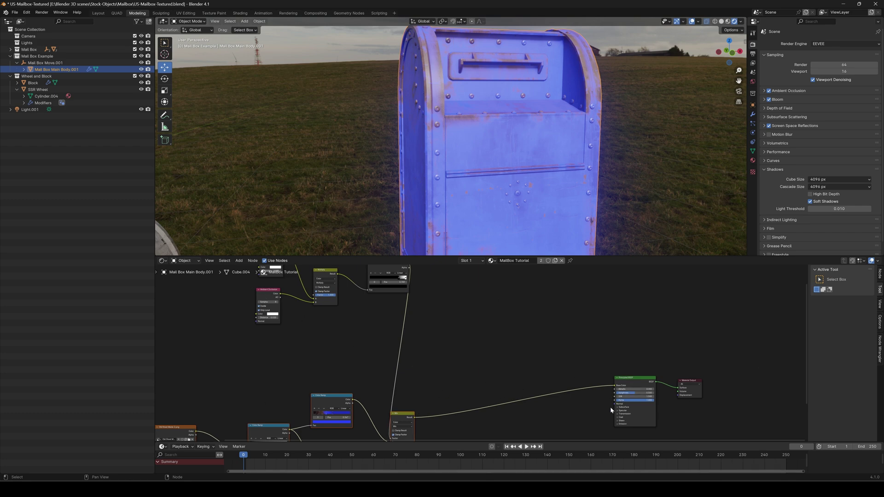
shift+scroll(596, 337, down, 4)
shift+scroll(512, 367, up, 1)
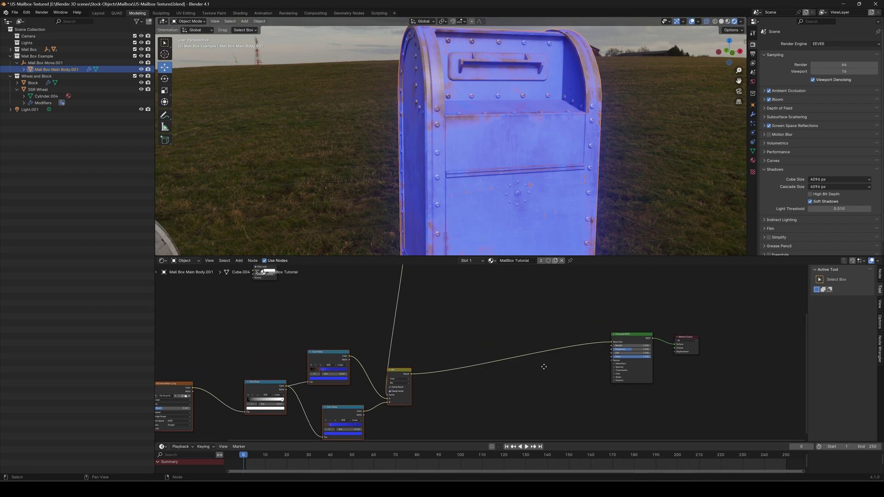
scroll(545, 365, up, 1)
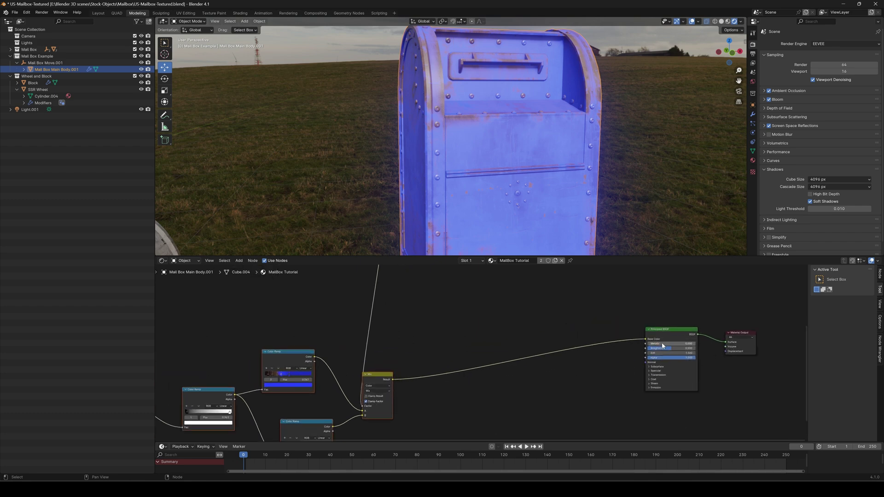
middle_drag(461, 397, 483, 383)
scroll(483, 383, down, 1)
drag(422, 365, 515, 385)
text(col)
click(536, 399)
click(510, 390)
scroll(507, 386, up, 1)
Add a Bump node with its Height fed by the new Color Ramp's Color output.
drag(470, 357, 540, 390)
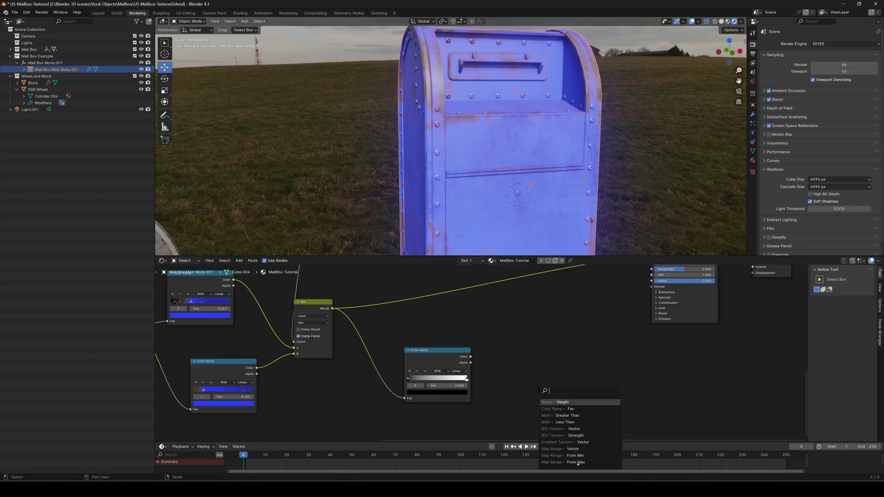
text(bump)
key(Return)
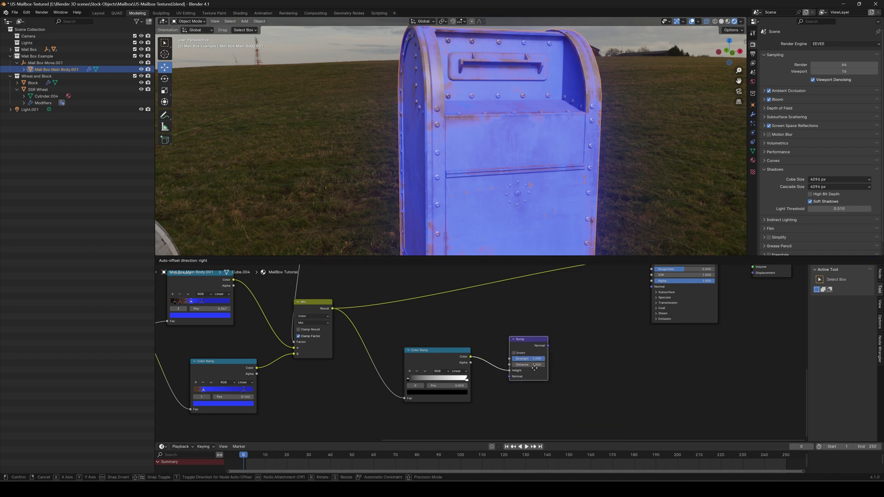
click(536, 371)
Connect the Bump node's Normal output to the Principled BSDF's Normal input and output the full shader again.
middle_drag(549, 341, 530, 362)
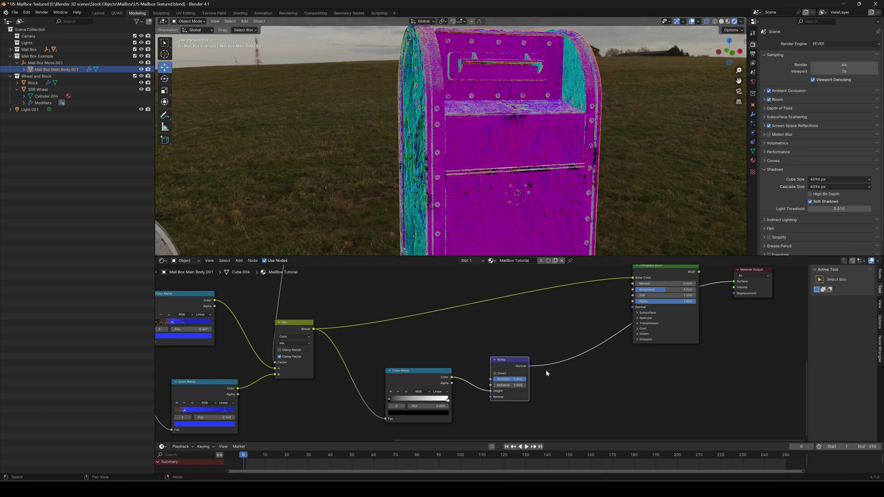
drag(530, 367, 544, 357)
drag(608, 321, 632, 307)
middle_drag(674, 265, 638, 316)
ctrl+shift+click(638, 317)
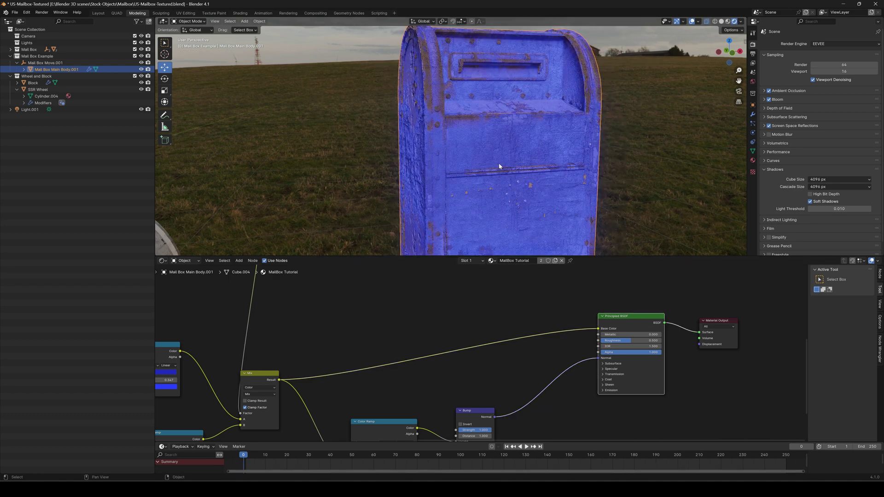
Try several positions for the black stop on the Color Ramp feeding the Bump node, settling on 0.100.
middle_drag(379, 418, 445, 353)
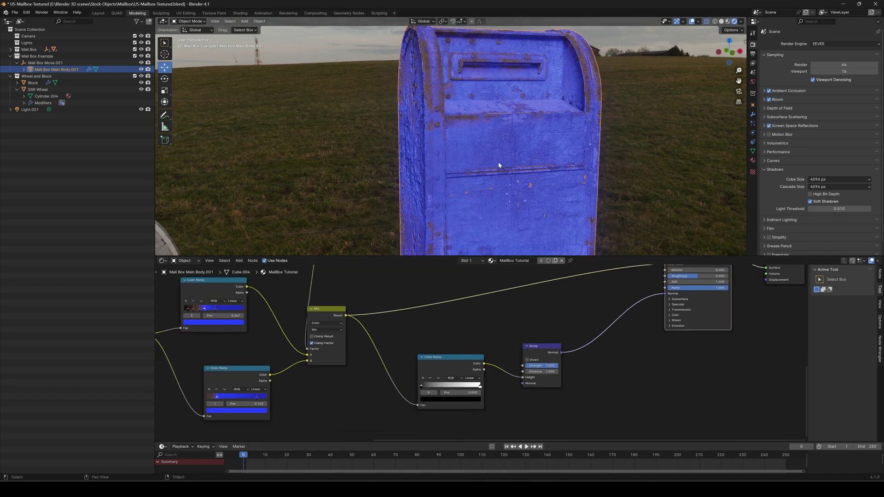
scroll(498, 165, up, 3)
scroll(497, 327, up, 3)
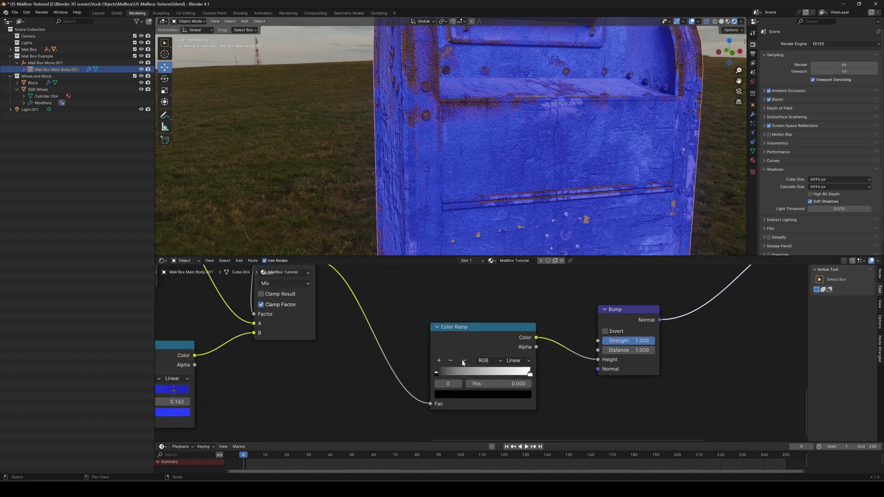
drag(437, 377, 452, 369)
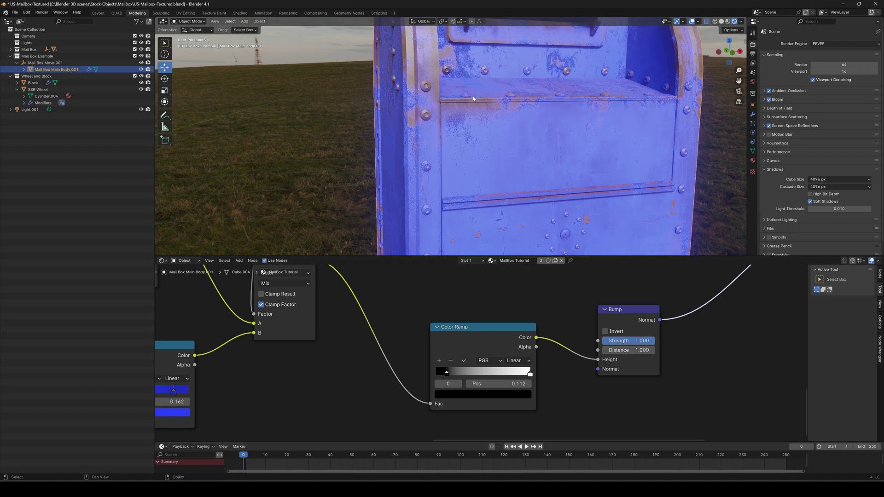
mouse_move(530, 375)
mouse_down()
mouse_move(486, 374)
mouse_move(531, 374)
mouse_up()
click(447, 375)
drag(447, 377, 444, 375)
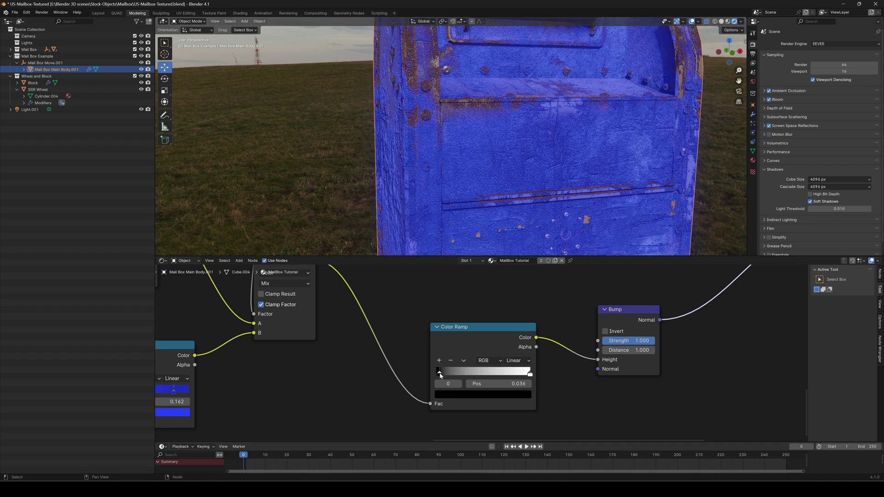
drag(443, 376, 447, 376)
drag(446, 375, 437, 374)
Examine the bump detail on the mailbox's side and front, comparing Material Preview with Rendered shading.
middle_drag(580, 213, 476, 206)
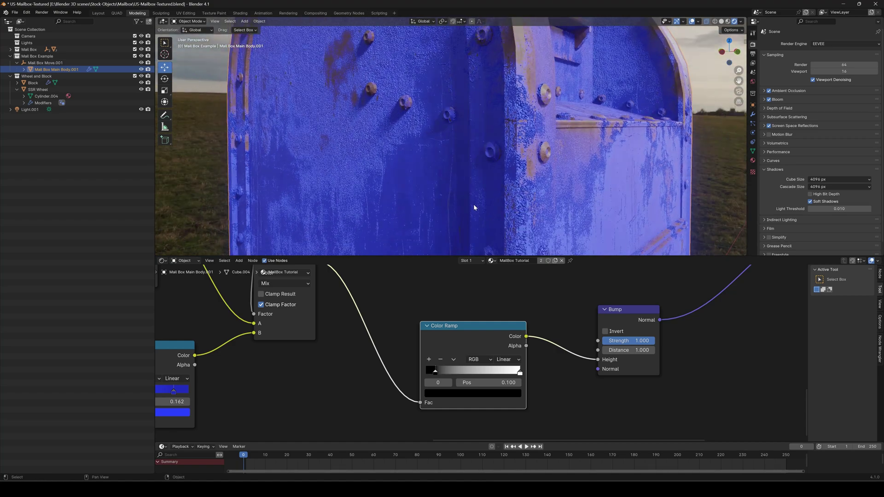
scroll(474, 203, down, 6)
middle_drag(369, 138, 513, 144)
scroll(438, 177, up, 6)
key(Right)
scroll(476, 166, up, 2)
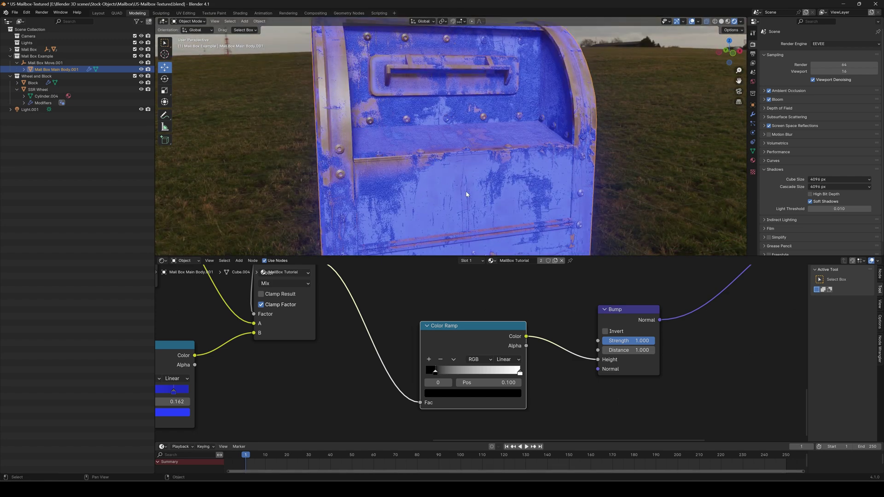
key(z)
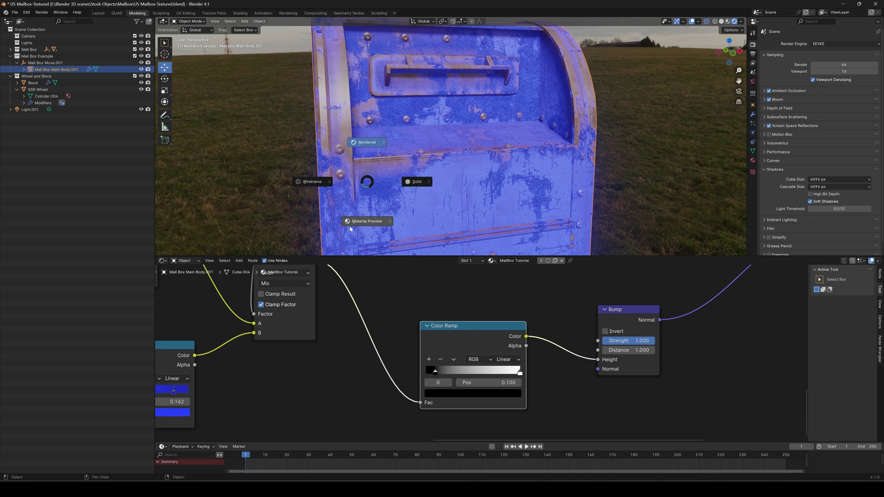
click(364, 223)
middle_drag(400, 206, 420, 194)
key(z)
click(415, 151)
middle_drag(413, 152, 470, 172)
scroll(414, 172, up, 5)
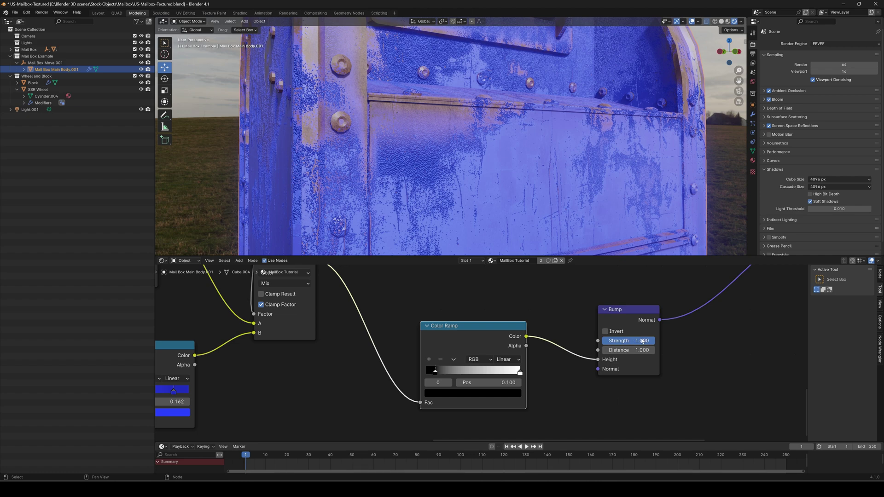
Set the Bump node's Strength to 0.657 and enable Invert.
drag(643, 341, 612, 338)
click(608, 332)
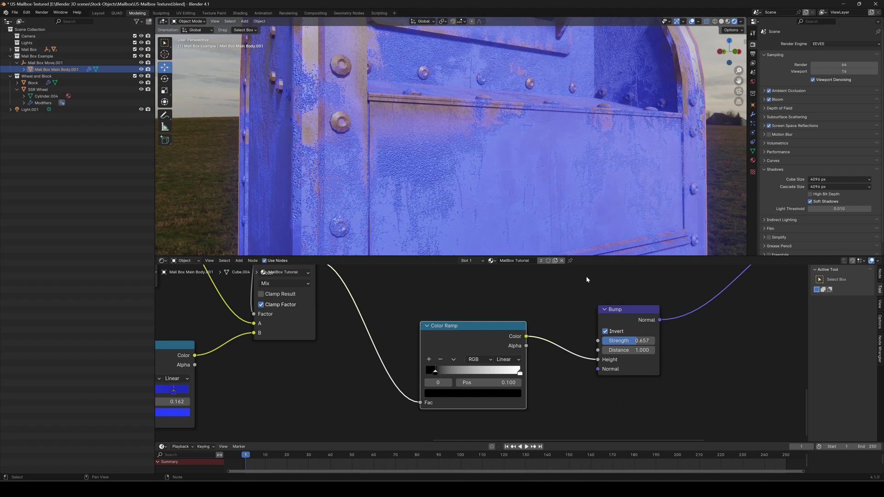
middle_drag(448, 200, 345, 161)
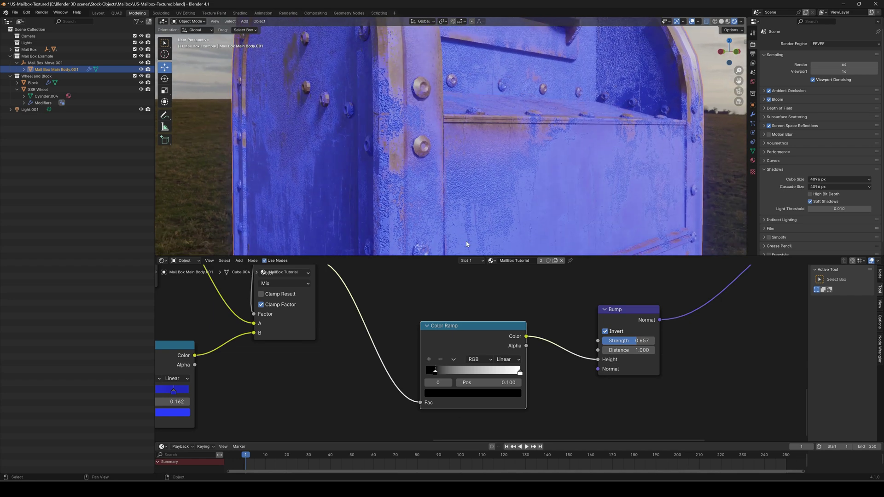
Fine-tune the bump Color Ramp by nudging the white stop slightly inward and setting the black stop to 0.103.
drag(439, 373, 437, 374)
mouse_move(519, 373)
mouse_down()
mouse_move(493, 373)
mouse_move(518, 373)
mouse_up()
click(437, 374)
drag(436, 373, 437, 373)
Lower the Bump node's Strength to 0.359 and check the softer relief around the mailbox.
scroll(441, 196, down, 5)
mouse_move(455, 199)
middle_down()
mouse_move(405, 197)
mouse_move(438, 197)
middle_up()
scroll(438, 198, up, 4)
drag(640, 345, 585, 341)
middle_drag(580, 193, 537, 202)
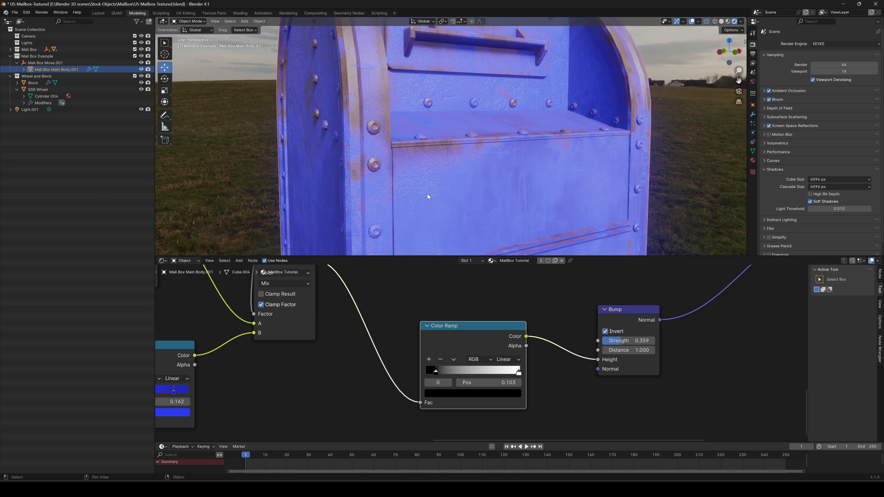
mouse_move(542, 200)
middle_down()
mouse_move(504, 184)
mouse_move(548, 188)
mouse_move(542, 194)
middle_up()
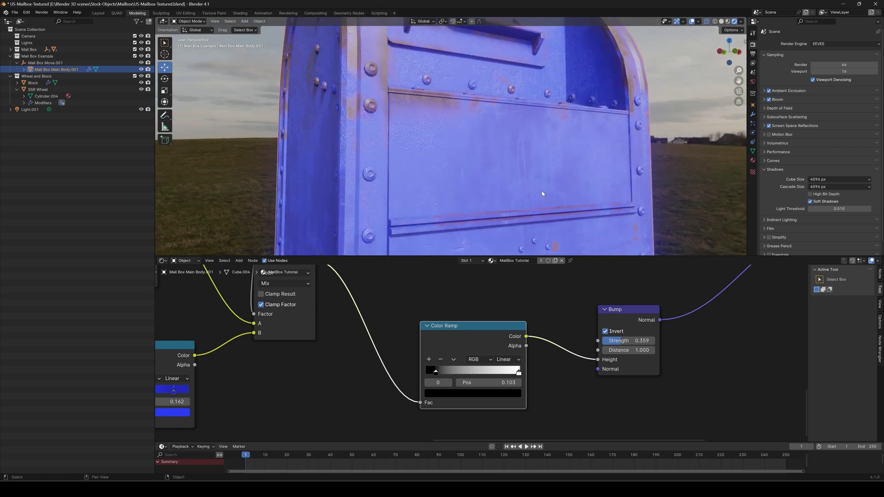
scroll(533, 168, down, 6)
middle_drag(486, 167, 497, 171)
shift+middle_drag(497, 172, 509, 148)
scroll(501, 145, up, 3)
Select all nodes feeding the Bump node and move them further away from the Bump and Principled BSDF nodes.
scroll(488, 299, down, 8)
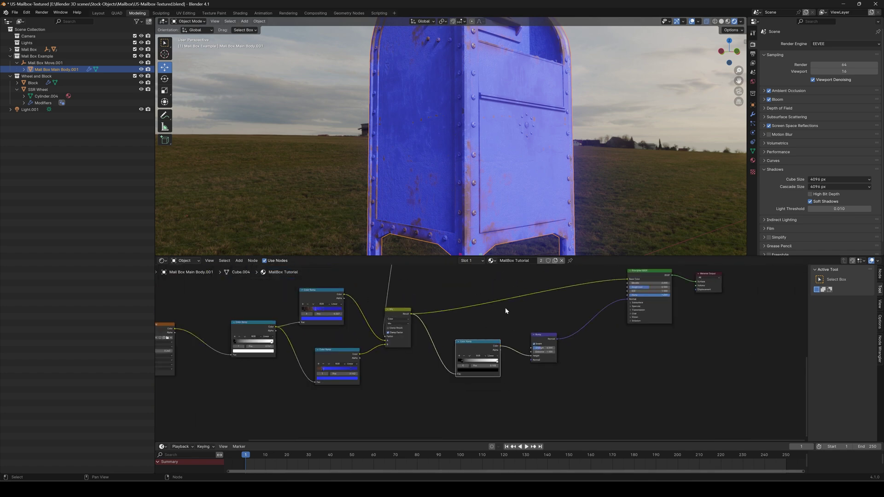
scroll(496, 341, down, 5)
middle_drag(330, 338, 356, 390)
drag(306, 292, 498, 424)
scroll(477, 350, up, 5)
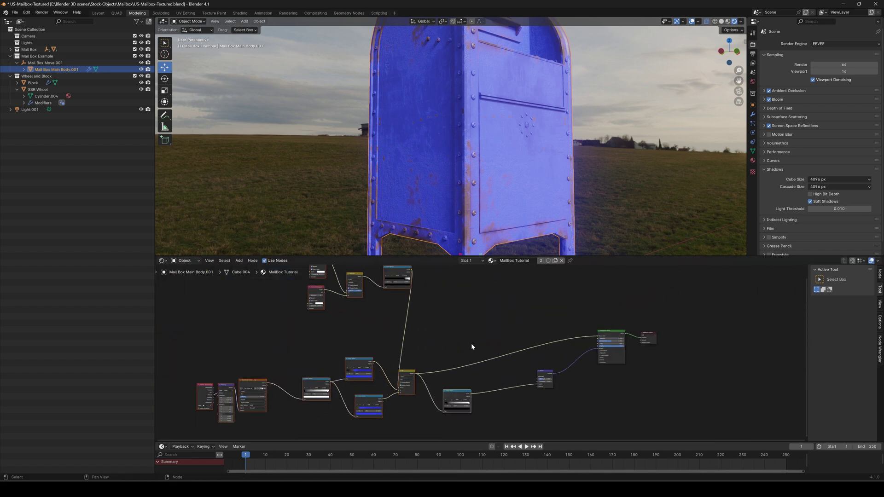
Duplicate the bump's Color Ramp, place the copy above it, and reconnect the Mix Result directly to Base Color.
middle_drag(468, 343, 481, 301)
scroll(481, 301, up, 3)
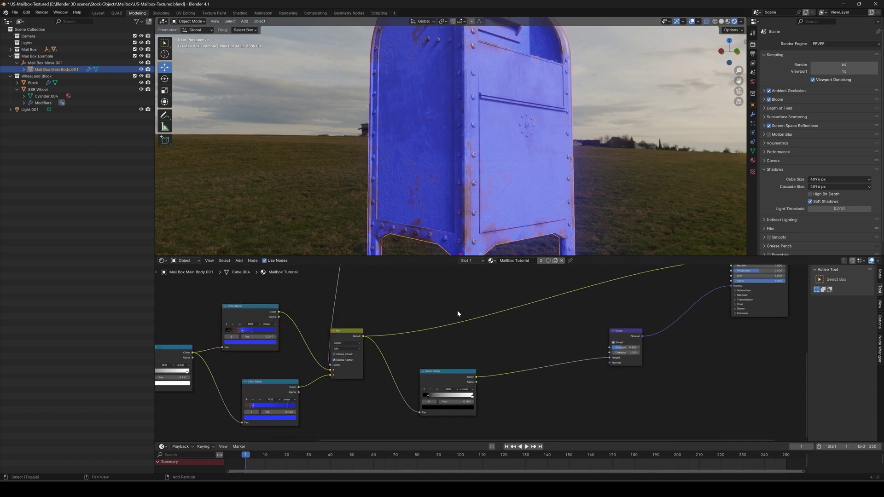
key(shift+a)
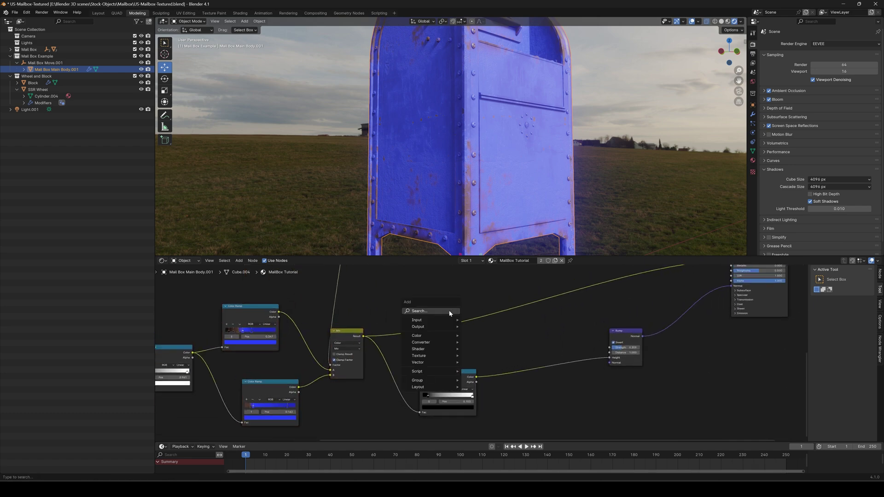
click(452, 376)
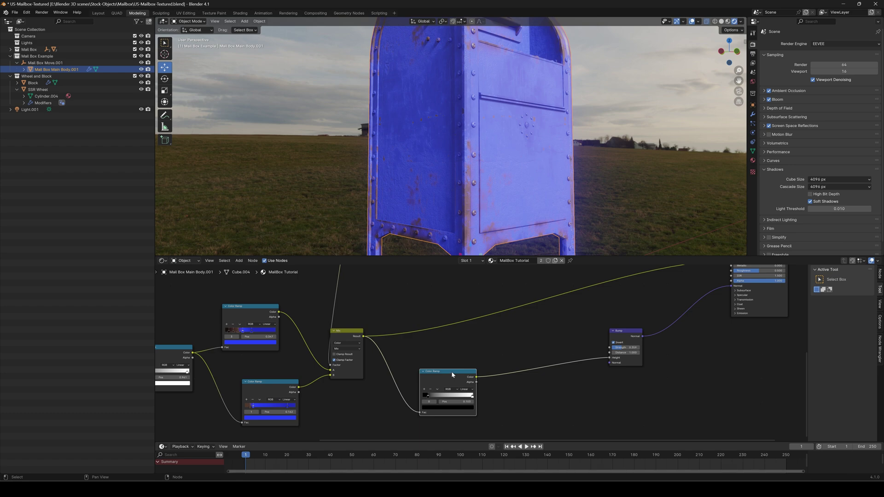
key(shift+d)
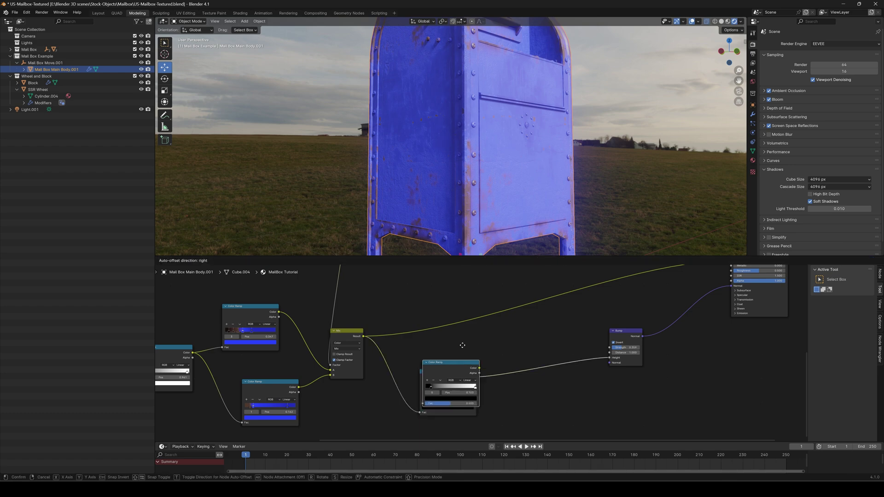
click(526, 310)
middle_drag(526, 309, 486, 343)
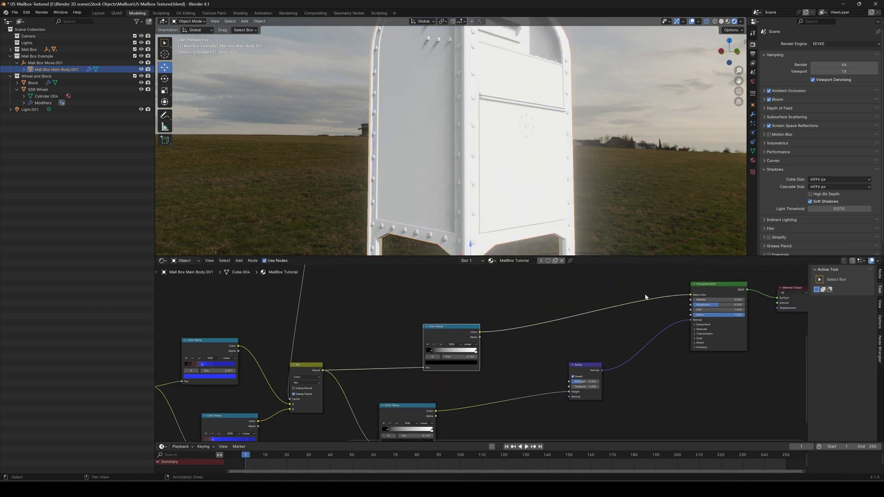
drag(424, 368, 690, 308)
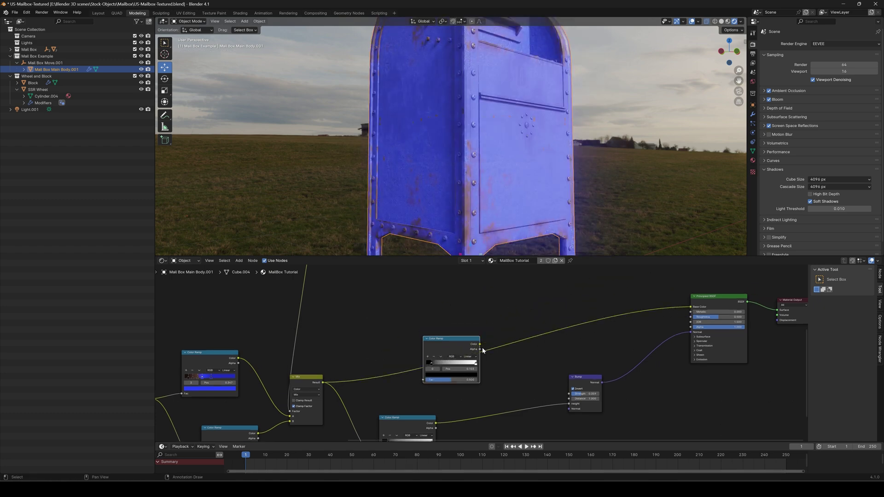
Place the duplicated Color Ramp between the Mix and Principled BSDF nodes and feed the Mix Result into its Fac.
drag(451, 354, 489, 373)
drag(461, 398, 691, 307)
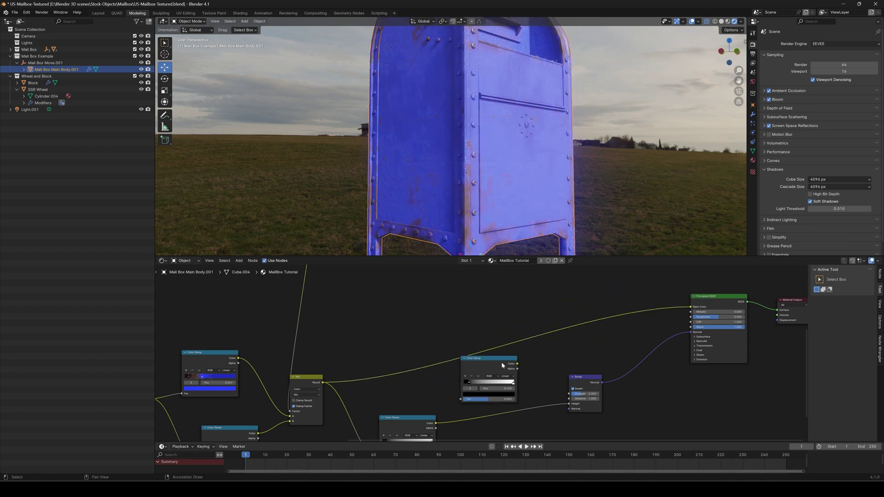
drag(502, 366, 510, 369)
drag(305, 377, 469, 403)
drag(497, 361, 462, 351)
Connect the new Color Ramp's Color output to the Principled BSDF's Roughness and to its Specular IOR Level.
scroll(497, 360, up, 2)
middle_drag(587, 354, 392, 363)
drag(318, 359, 613, 301)
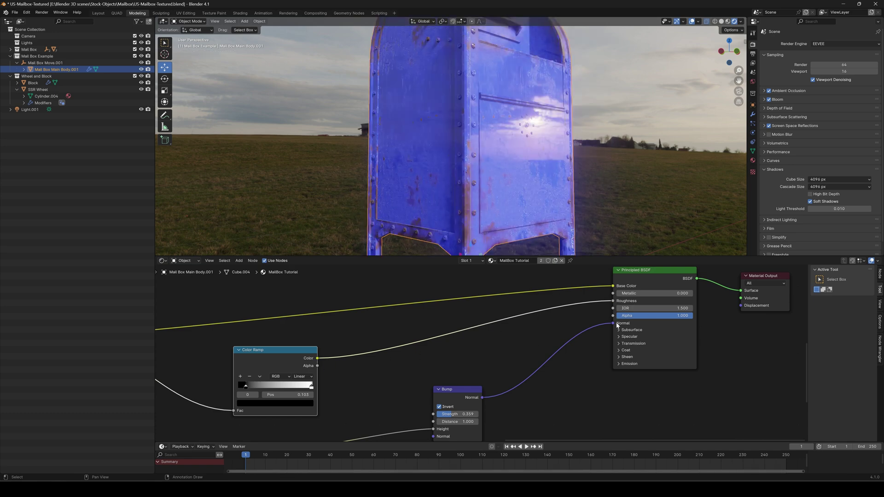
click(618, 337)
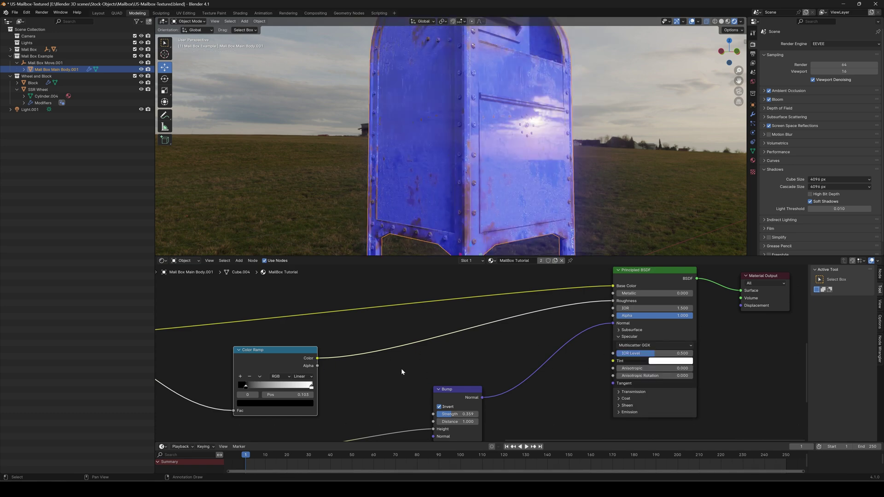
drag(318, 360, 613, 355)
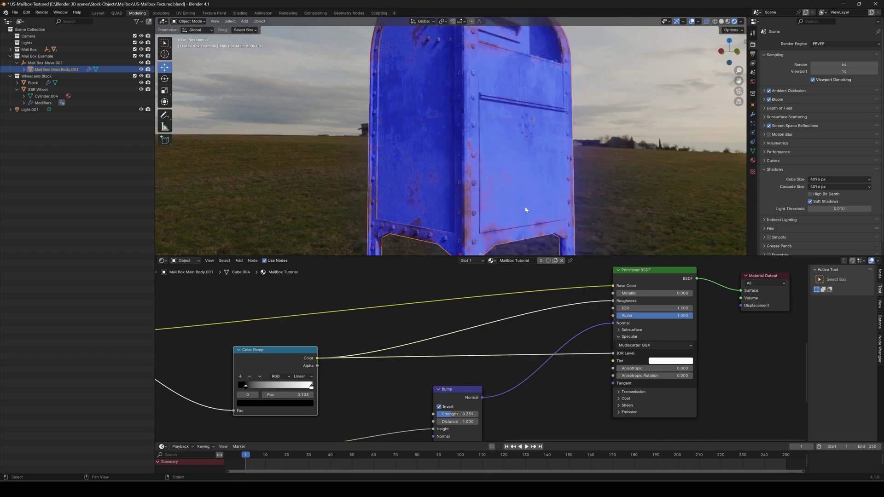
Try a Metallic value of 0.263 on the Principled BSDF and inspect the paint's reflections up close.
drag(654, 293, 674, 293)
scroll(513, 144, up, 2)
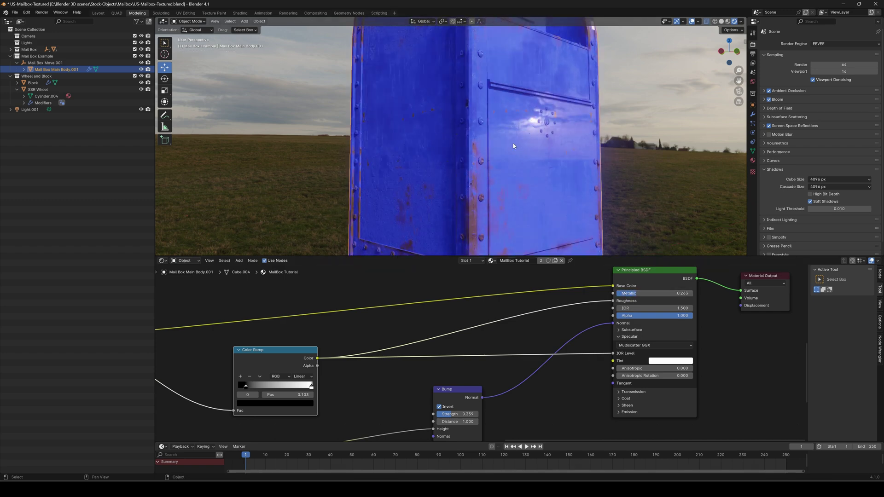
middle_drag(579, 147, 573, 164)
scroll(561, 174, up, 2)
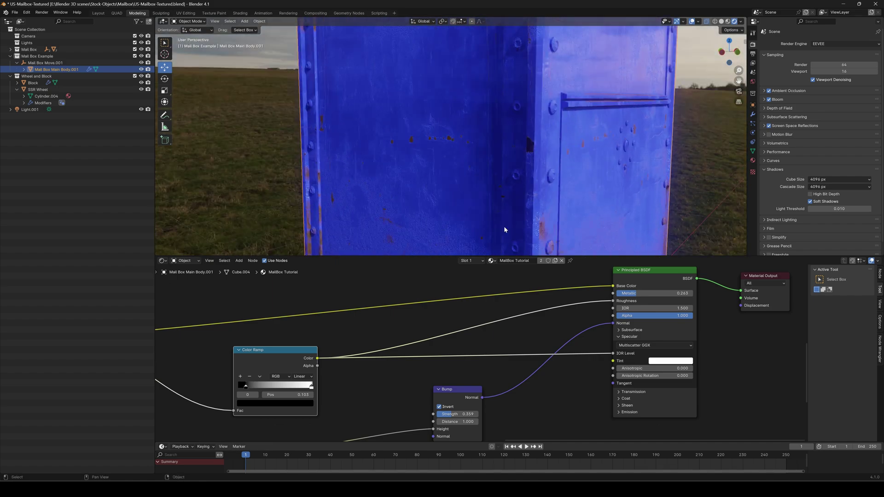
middle_drag(365, 330, 394, 326)
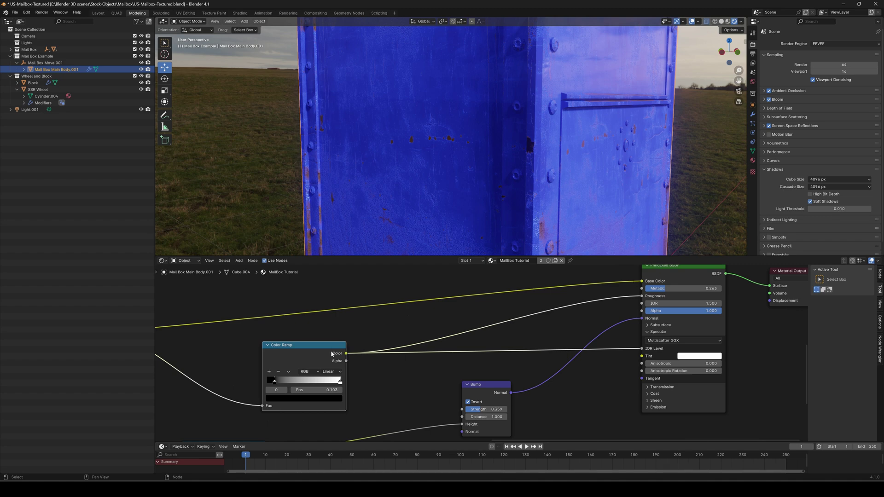
Duplicate the roughness Color Ramp above the original, feed it the Mix Result, and connect its Color to Metallic.
scroll(337, 355, down, 4)
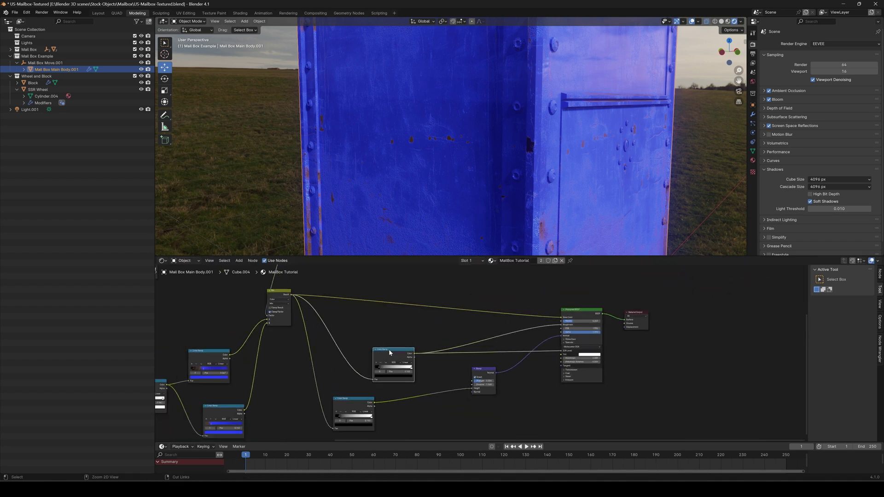
key(shift+d)
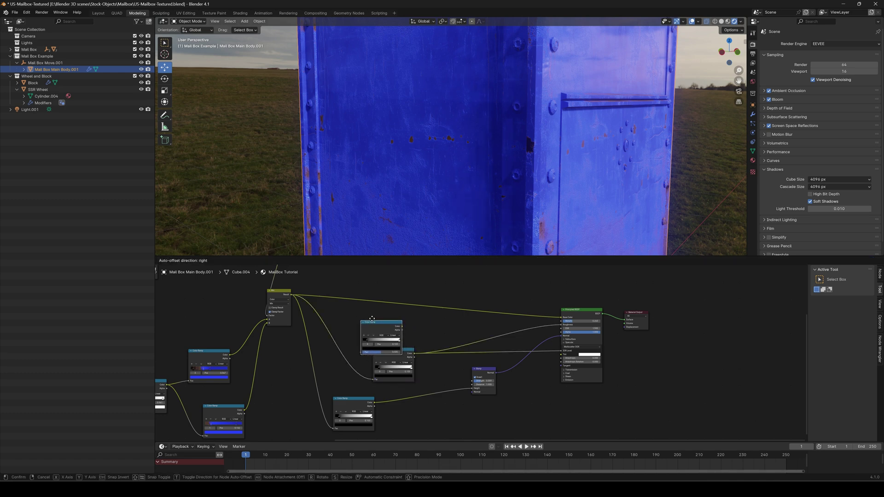
click(360, 308)
drag(291, 295, 347, 342)
drag(386, 316, 446, 317)
drag(550, 321, 560, 317)
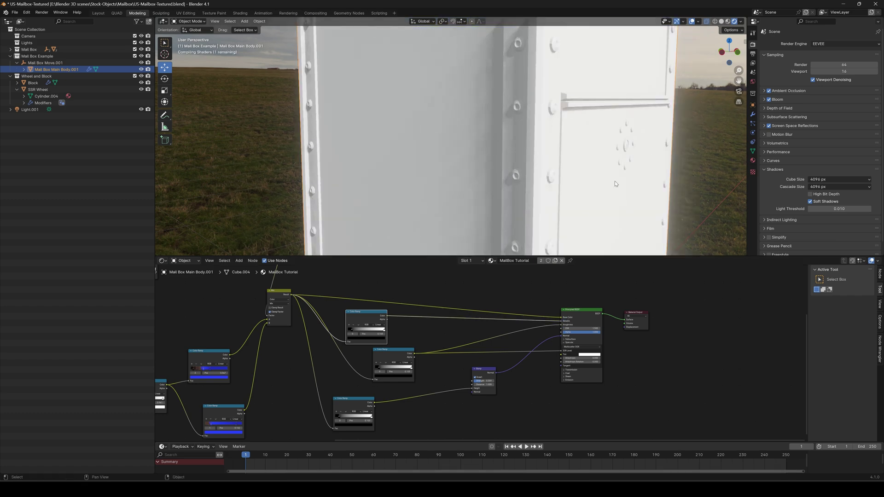
Preview the Metallic Color Ramp, pull its white stop in to 0.447, and switch the output back to the Principled BSDF.
middle_drag(611, 186, 588, 167)
middle_drag(417, 307, 439, 298)
scroll(442, 316, up, 3)
drag(379, 300, 399, 294)
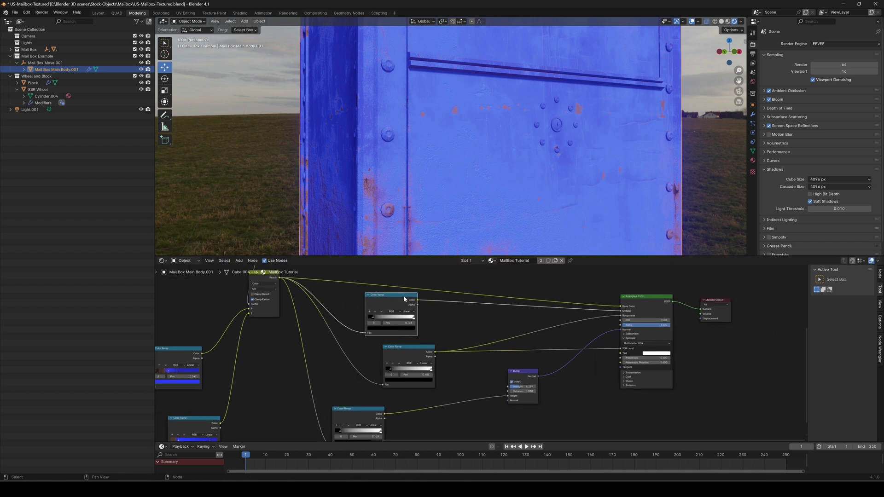
scroll(465, 247, down, 3)
scroll(345, 308, up, 4)
middle_drag(343, 308, 414, 346)
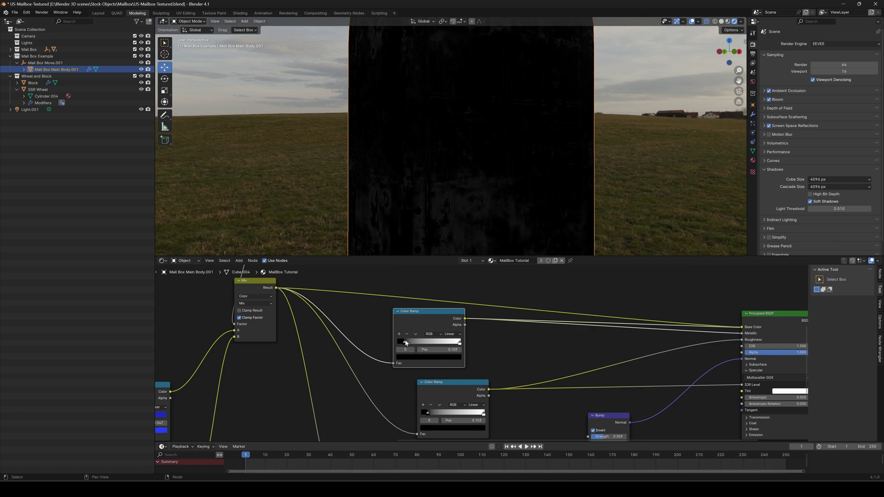
drag(403, 342, 402, 345)
drag(459, 344, 418, 348)
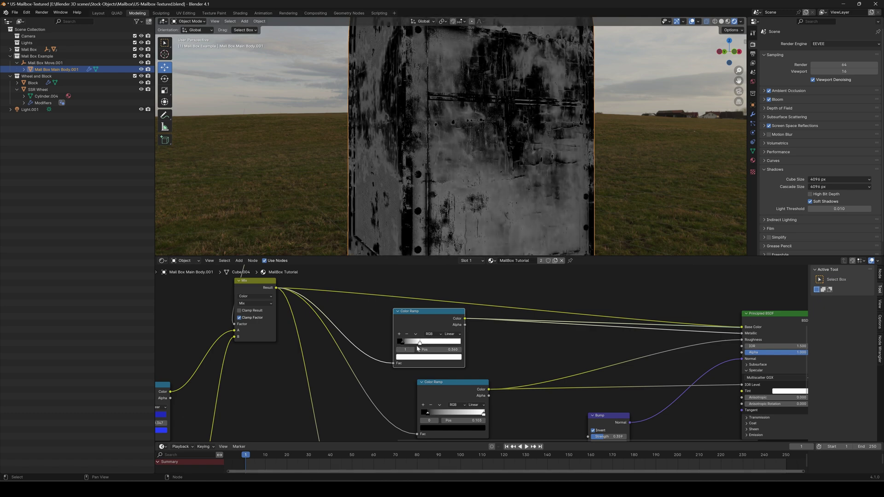
middle_drag(508, 324, 336, 357)
scroll(336, 358, up, 1)
ctrl+shift+click(615, 351)
scroll(501, 144, down, 2)
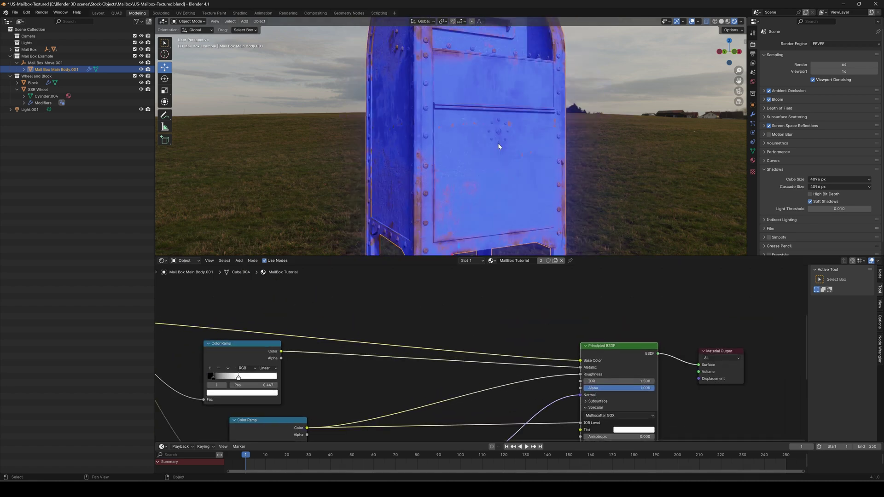
Inspect the mailbox's metal reflections, then set the Metallic Color Ramp's black stop to 0.073 and move its white stop outward.
middle_drag(499, 143, 517, 140)
scroll(515, 143, up, 4)
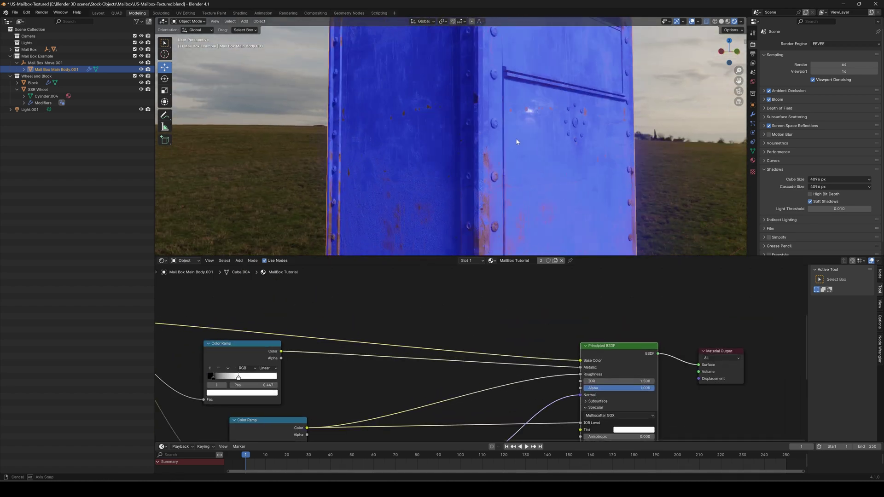
middle_drag(514, 141, 482, 153)
scroll(481, 150, up, 5)
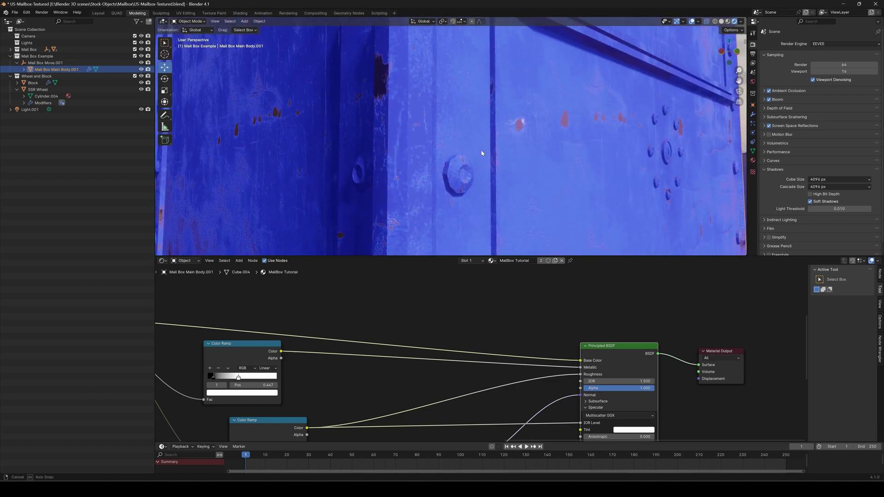
middle_drag(286, 377, 378, 346)
mouse_move(330, 349)
mouse_down()
mouse_move(349, 351)
mouse_move(314, 348)
mouse_up()
scroll(537, 160, down, 2)
middle_drag(537, 159, 555, 251)
scroll(474, 291, up, 5)
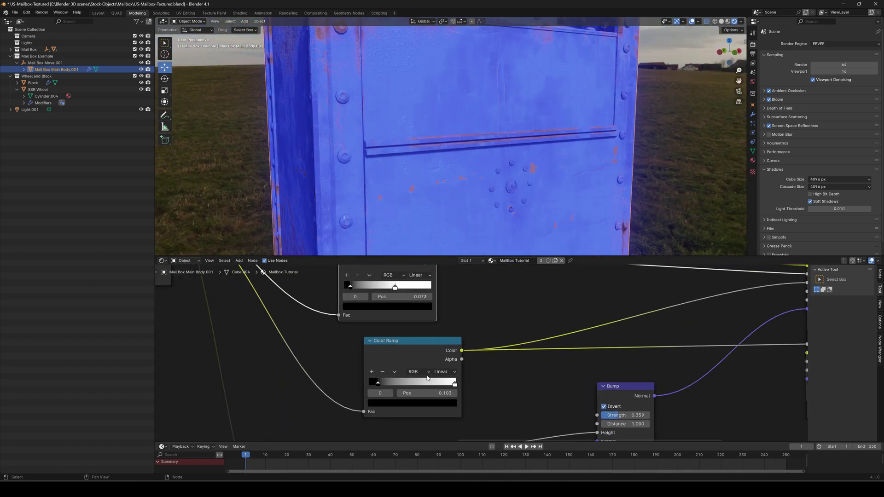
Preview the roughness Color Ramp, nudge its black stop, pull the white stop in to about 0.665, and restore the Principled BSDF output.
ctrl+shift+click(412, 346)
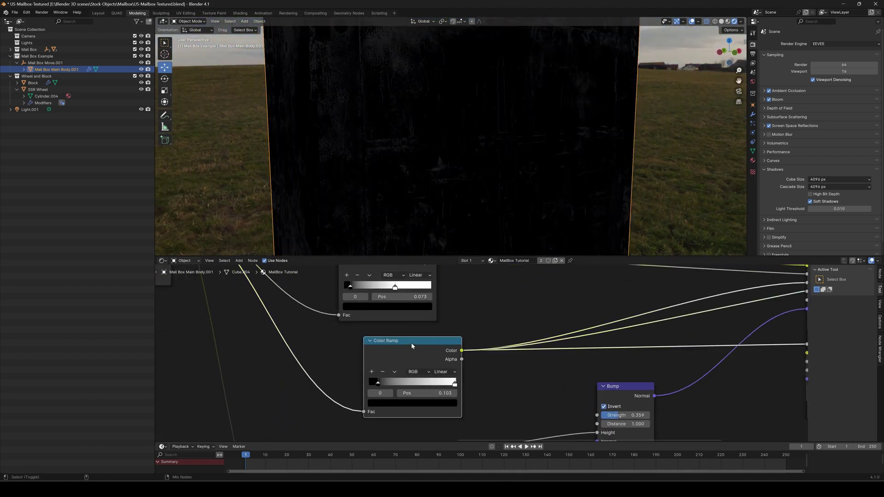
drag(455, 385, 430, 385)
click(379, 385)
drag(395, 386, 378, 386)
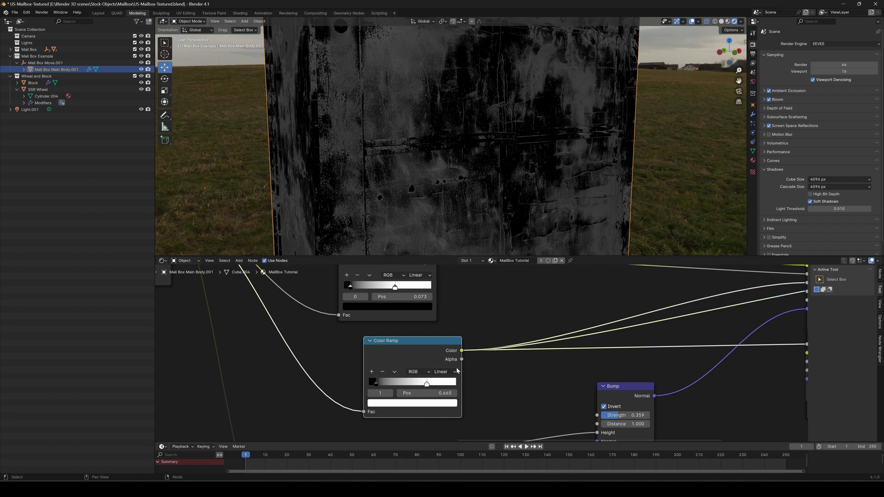
drag(434, 384, 434, 384)
scroll(483, 357, down, 6)
middle_drag(584, 321, 535, 345)
ctrl+shift+click(670, 309)
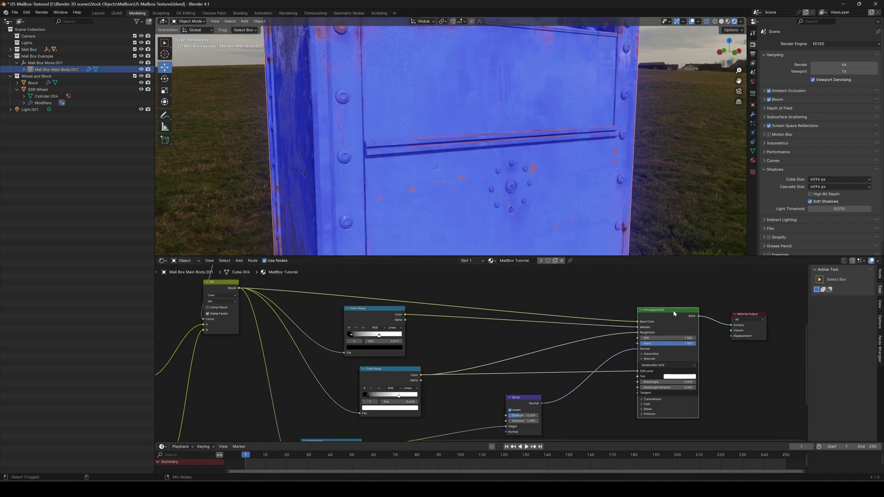
Examine the mailbox's paint and rust close up and from a distance, and review the texture and blue Color Ramp nodes.
scroll(544, 152, down, 4)
middle_drag(487, 185, 482, 166)
scroll(438, 386, down, 3)
scroll(438, 386, down, 4)
middle_drag(370, 408, 488, 342)
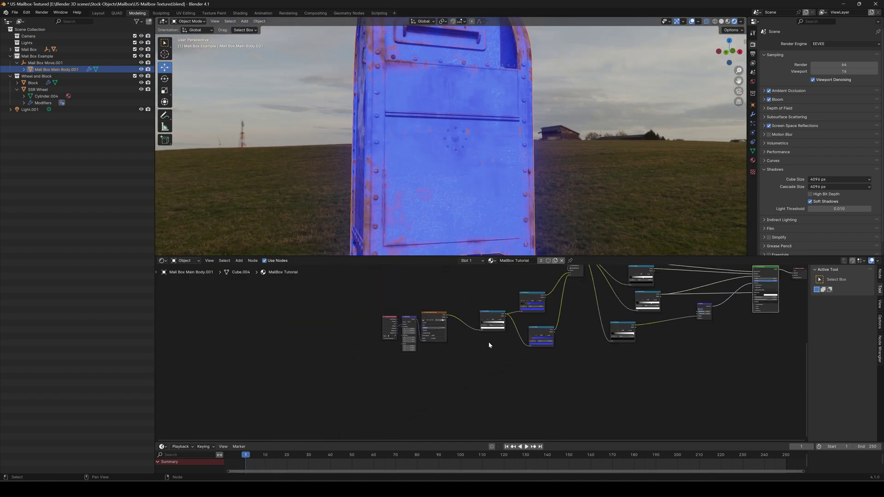
scroll(488, 342, up, 8)
scroll(517, 322, up, 5)
middle_drag(578, 272, 541, 337)
middle_drag(578, 299, 512, 362)
scroll(512, 361, up, 1)
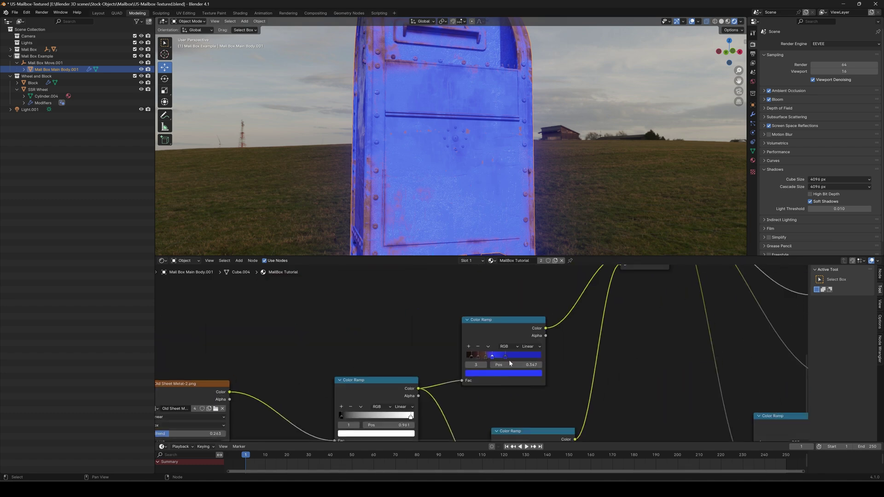
scroll(458, 193, up, 4)
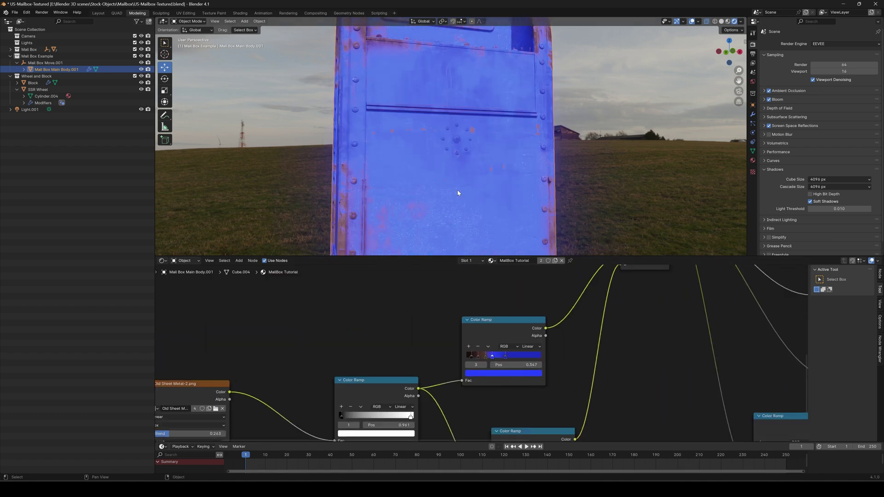
middle_drag(460, 191, 372, 145)
scroll(484, 186, down, 3)
scroll(440, 157, down, 2)
middle_drag(430, 154, 501, 127)
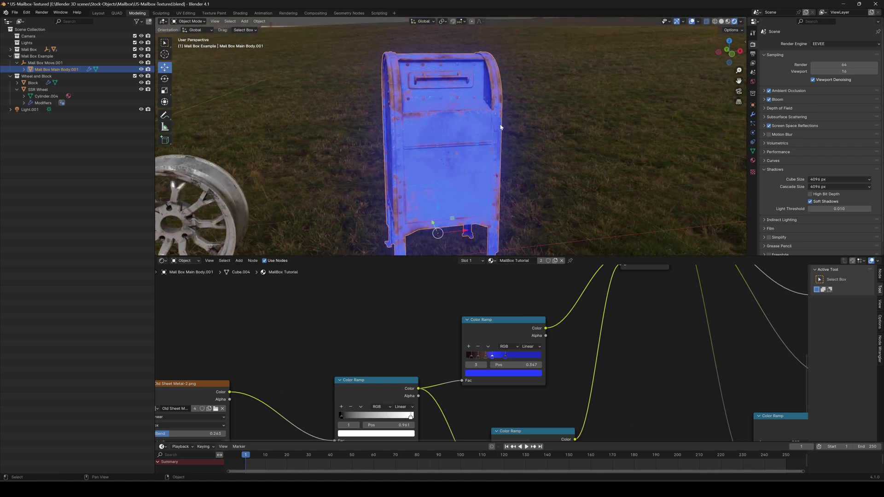
scroll(671, 393, down, 3)
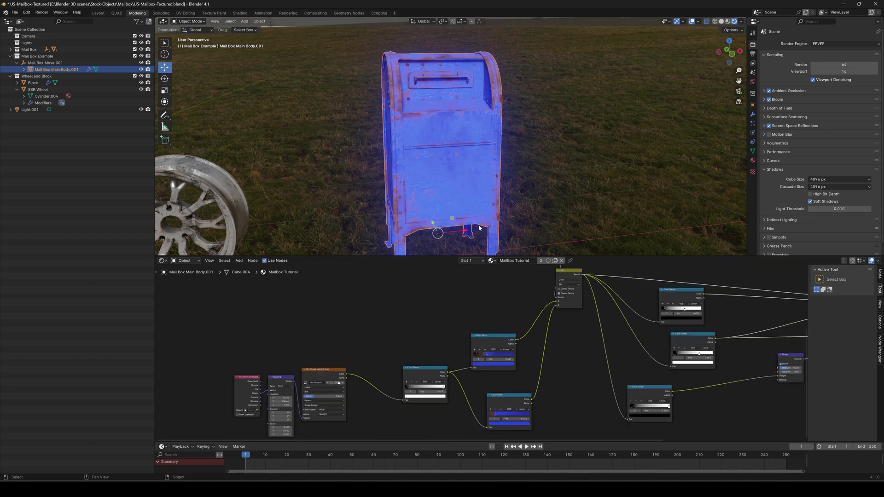
Move the Mix node nearer to its factor Color Ramp and add an Ambient Occlusion node above the material's main chain.
scroll(457, 206, up, 4)
middle_drag(733, 299, 562, 362)
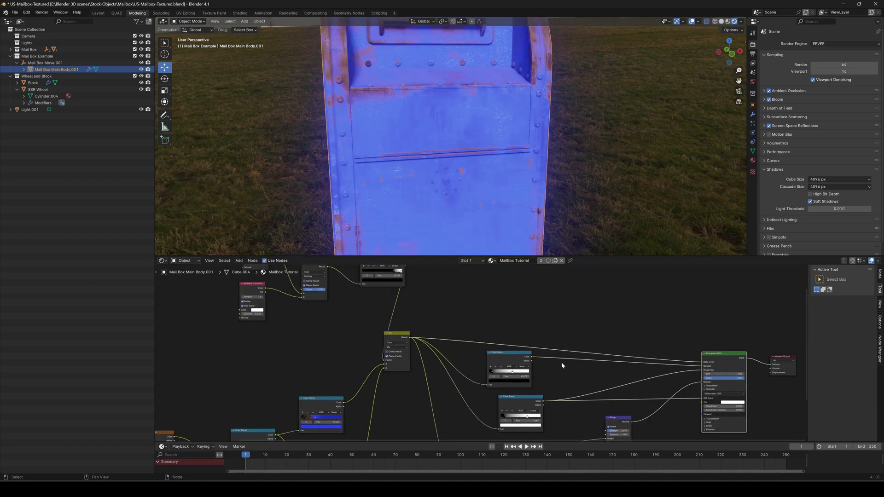
scroll(480, 358, down, 5)
drag(422, 345, 437, 326)
middle_drag(520, 316, 541, 326)
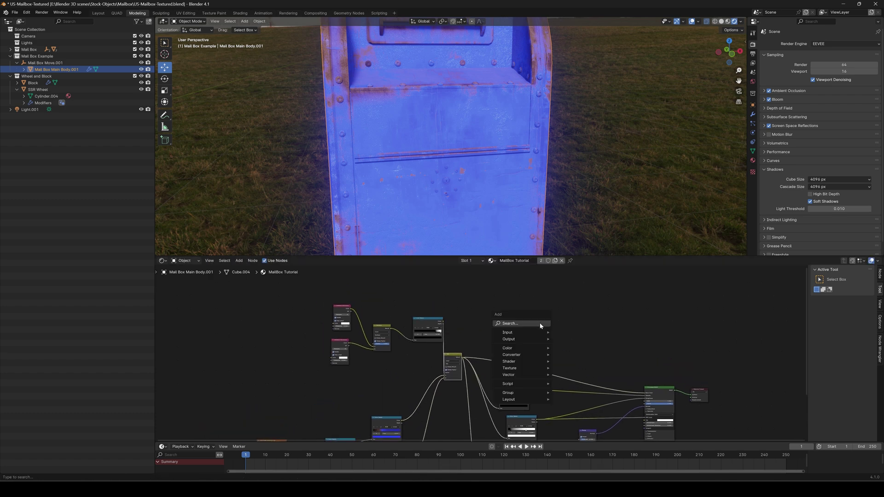
click(540, 324)
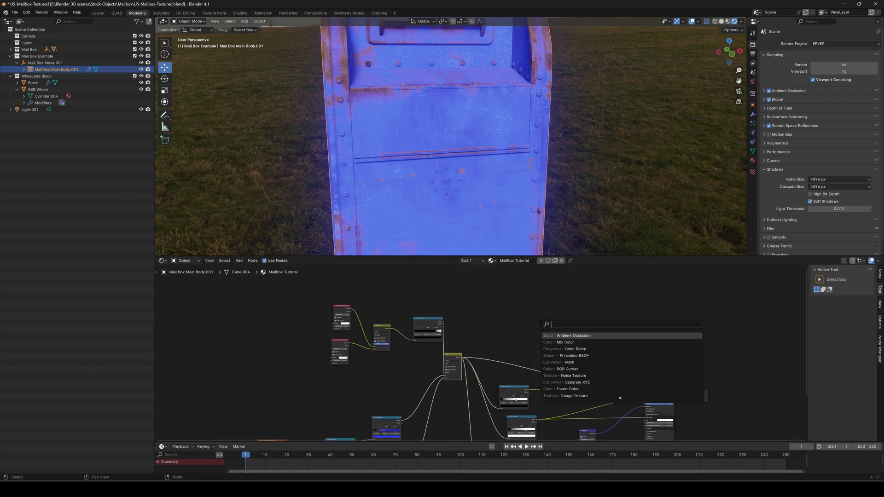
click(575, 336)
scroll(537, 309, up, 2)
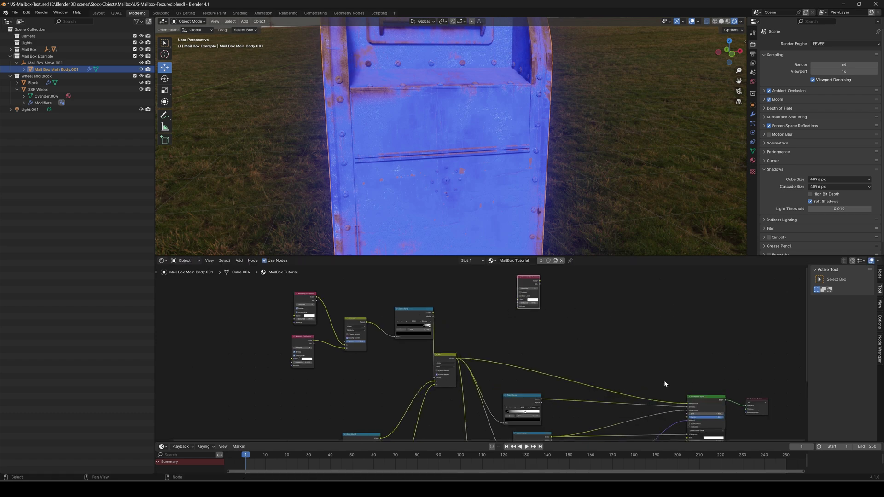
middle_drag(567, 335, 505, 363)
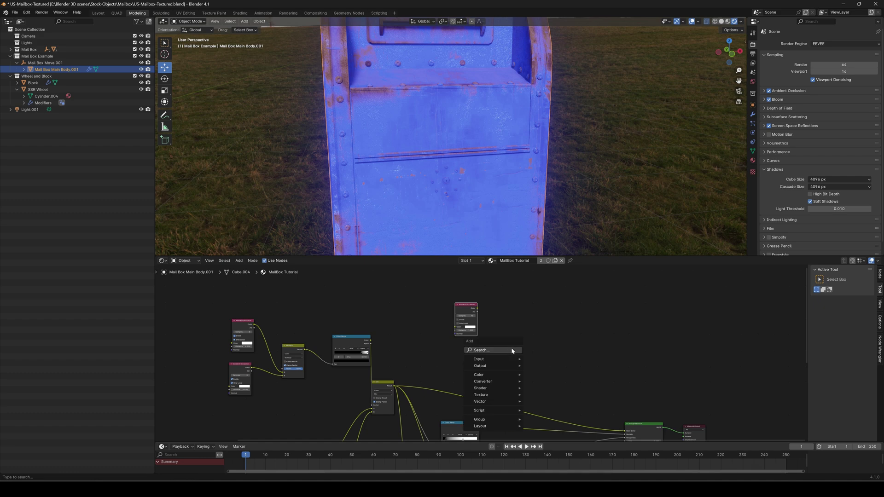
Duplicate the linked Multiply and Color Ramp nodes of the existing occlusion mask and place the copies beside the new Ambient Occlusion node.
click(512, 350)
click(521, 328)
drag(349, 353, 349, 353)
key(shift+d)
click(576, 347)
scroll(500, 400, up, 4)
scroll(516, 355, down, 1)
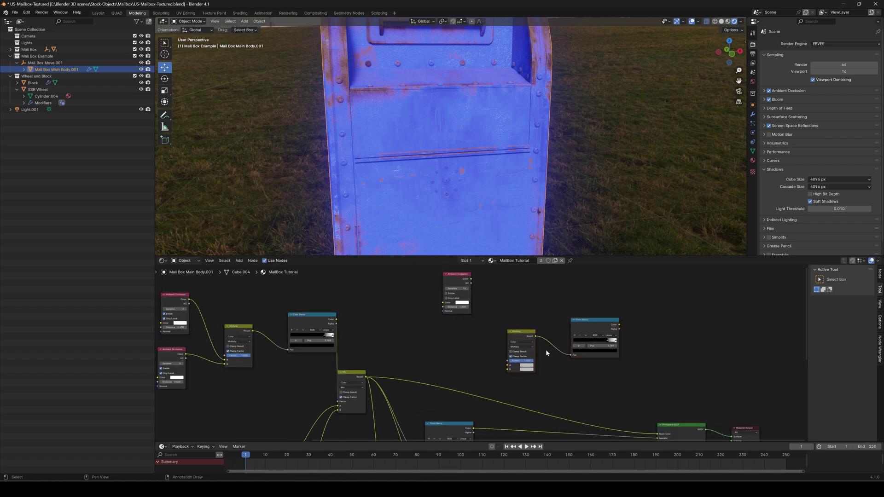
Reorder the copies so Ambient Occlusion Color feeds the Color Ramp and the ramp's Color feeds the Multiply node's A input.
drag(528, 337, 627, 369)
drag(597, 329, 558, 309)
middle_drag(524, 333, 515, 339)
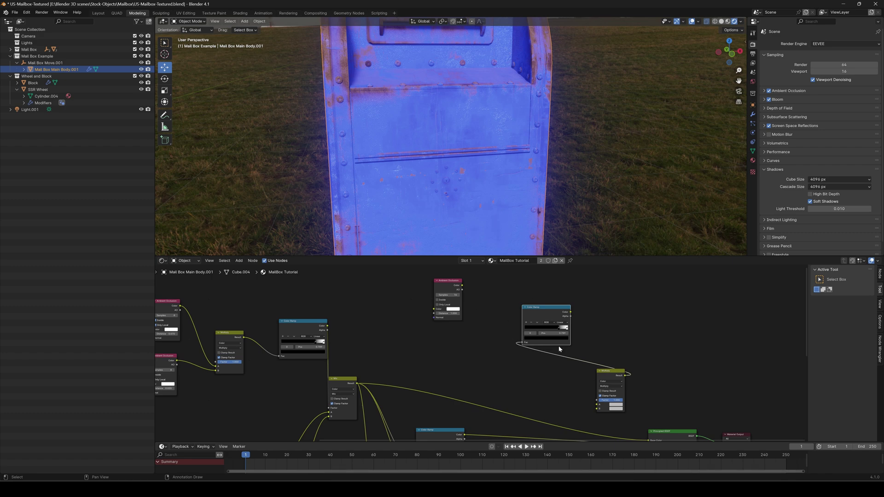
drag(571, 313, 577, 408)
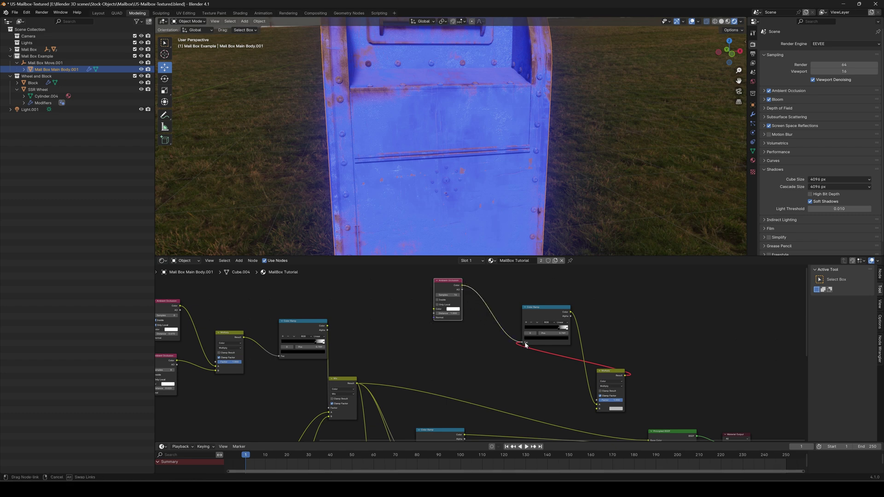
Preview the new Ambient Occlusion Color Ramp's output on the mailbox and bring its nodes into close view.
middle_drag(524, 322, 508, 338)
ctrl+shift+click(508, 338)
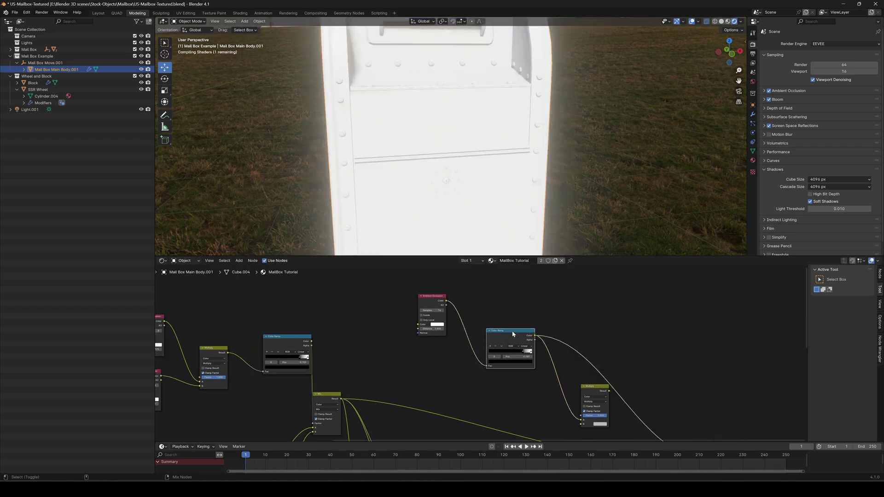
scroll(417, 314, up, 2)
middle_drag(441, 329, 487, 365)
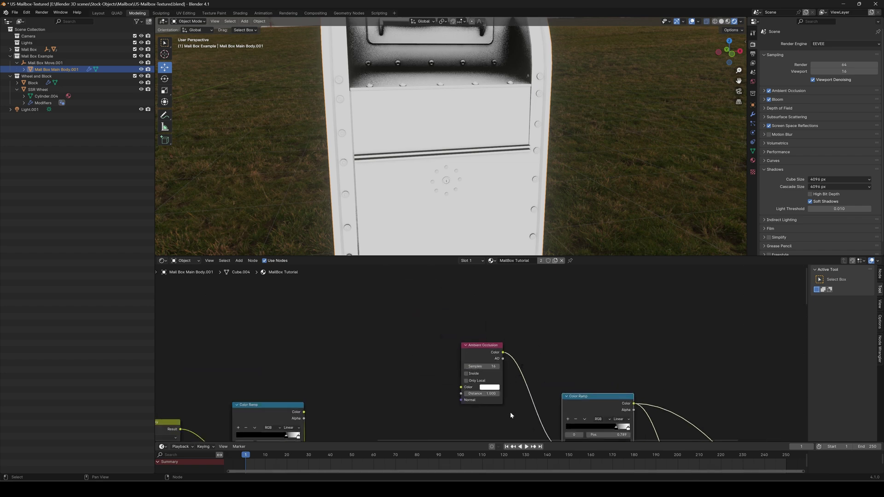
Set the new Ambient Occlusion node's Distance to 0.700 and move its Color Ramp's black stop to 0.511.
middle_drag(511, 415, 514, 378)
drag(504, 360, 492, 360)
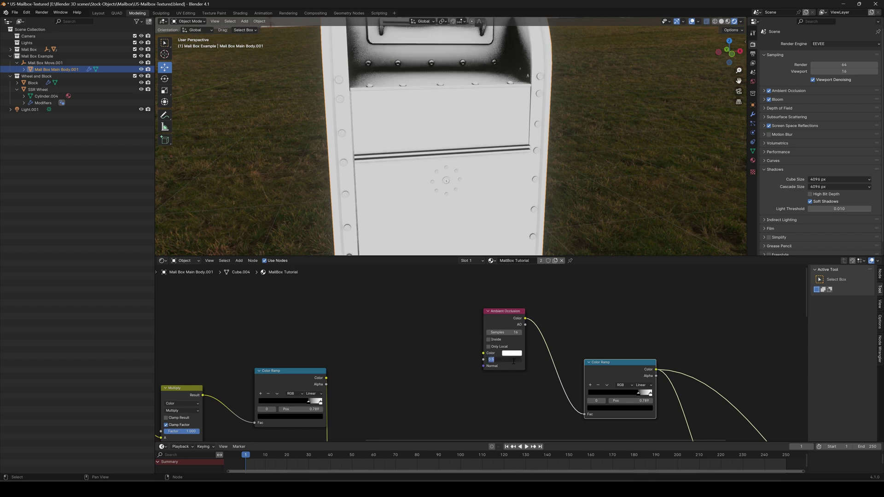
middle_drag(558, 389, 541, 363)
drag(615, 369, 602, 370)
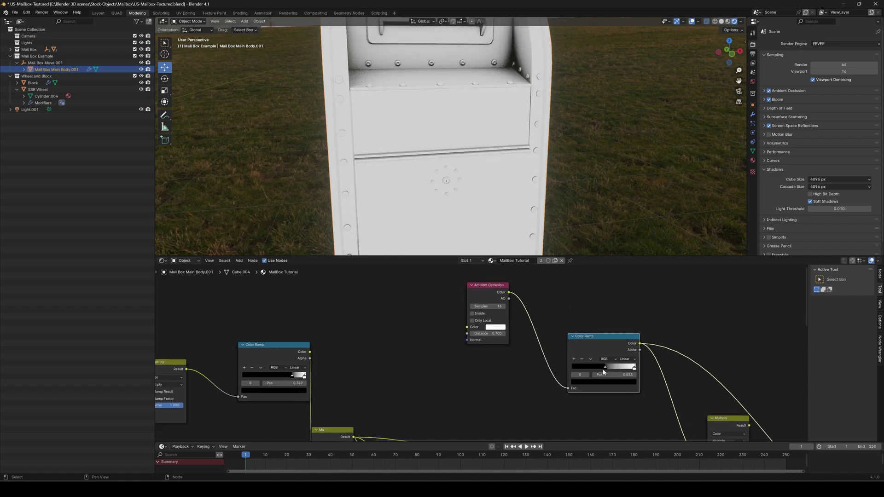
scroll(556, 173, down, 5)
middle_drag(488, 171, 463, 141)
scroll(491, 149, up, 3)
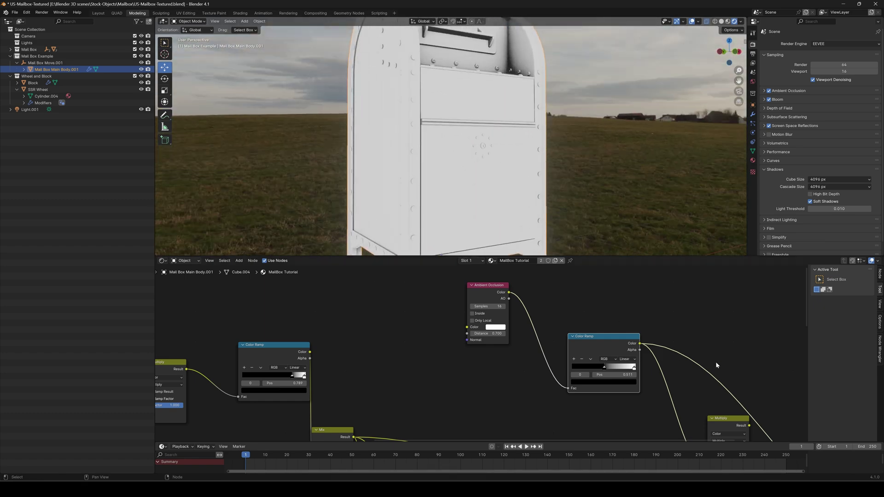
Reconnect the Principled BSDF to the Material Output to show the full mailbox material, and bring the occlusion Color Ramp into close view.
middle_drag(713, 365, 579, 296)
middle_drag(532, 391, 536, 355)
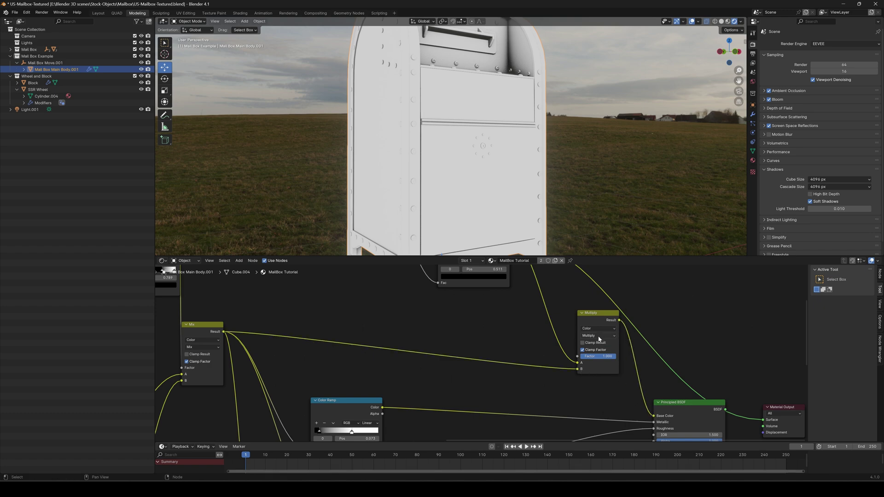
ctrl+shift+click(694, 404)
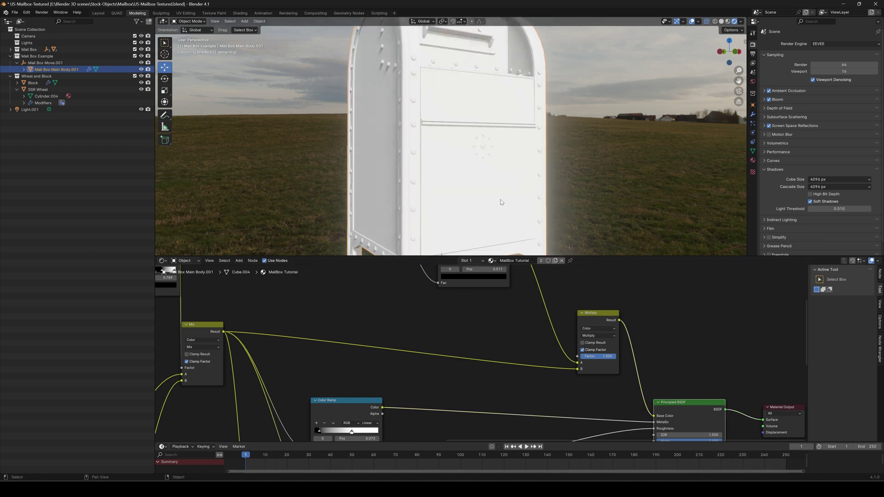
middle_drag(470, 142, 476, 164)
middle_drag(510, 276, 541, 372)
scroll(525, 327, up, 4)
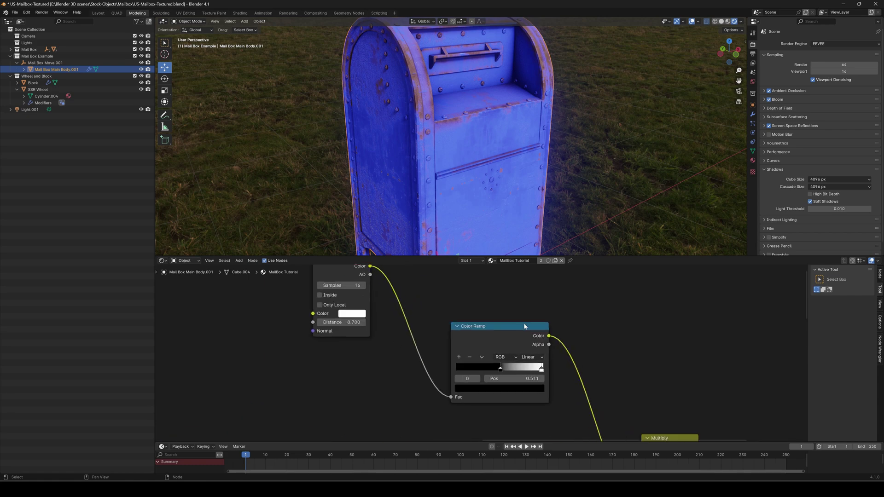
Fine-tune the black stop on the occlusion Color Ramp and set the Bump node's Strength to 0.221.
mouse_move(498, 375)
mouse_down()
mouse_move(460, 371)
mouse_move(501, 366)
mouse_up()
middle_drag(479, 216, 491, 143)
scroll(449, 179, up, 3)
scroll(476, 166, up, 5)
scroll(496, 418, down, 5)
scroll(544, 355, up, 6)
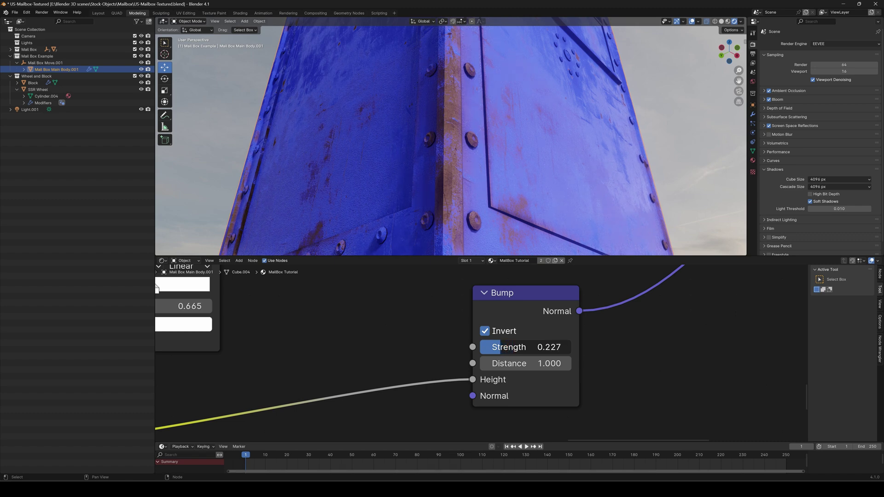
scroll(529, 198, down, 6)
middle_drag(513, 132, 512, 169)
scroll(367, 140, up, 4)
middle_drag(438, 165, 458, 171)
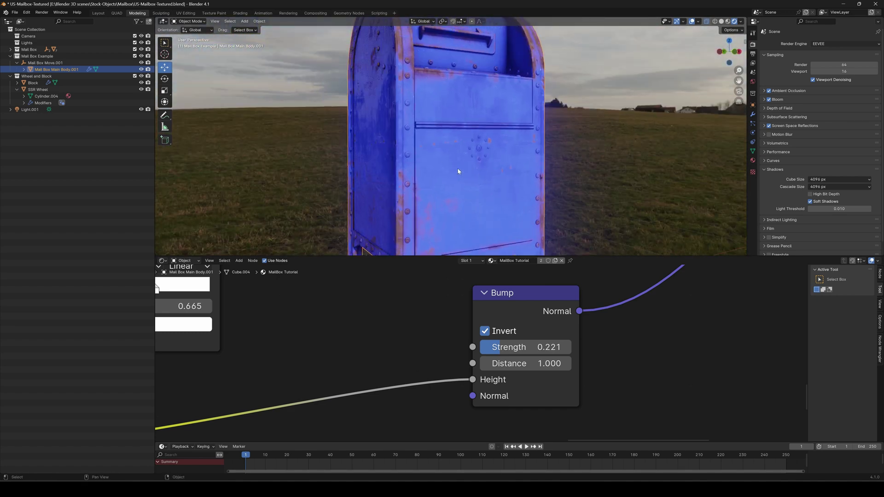
Examine the mailbox's paint, rust and bump relief both up close and from a distance beside the wheel and block.
scroll(458, 156, down, 3)
scroll(457, 151, up, 3)
middle_drag(453, 134, 458, 148)
middle_drag(454, 197, 450, 176)
scroll(471, 159, down, 8)
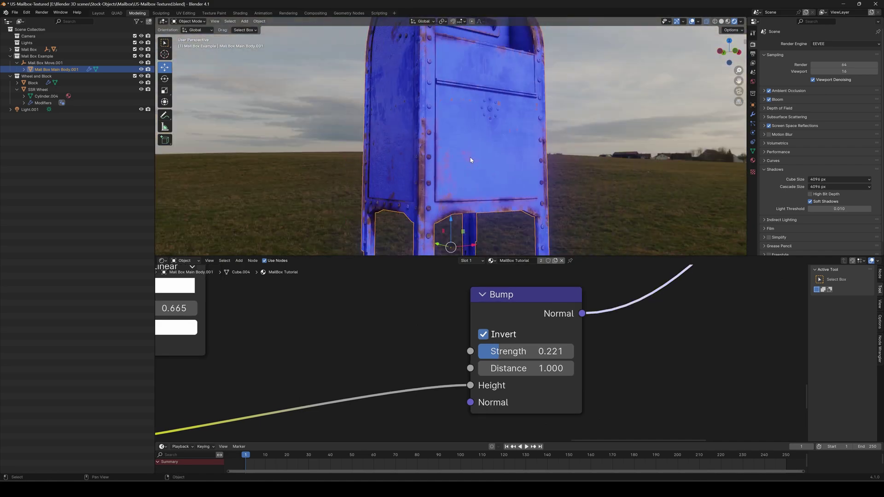
mouse_move(482, 160)
middle_down()
mouse_move(462, 152)
mouse_move(473, 159)
middle_up()
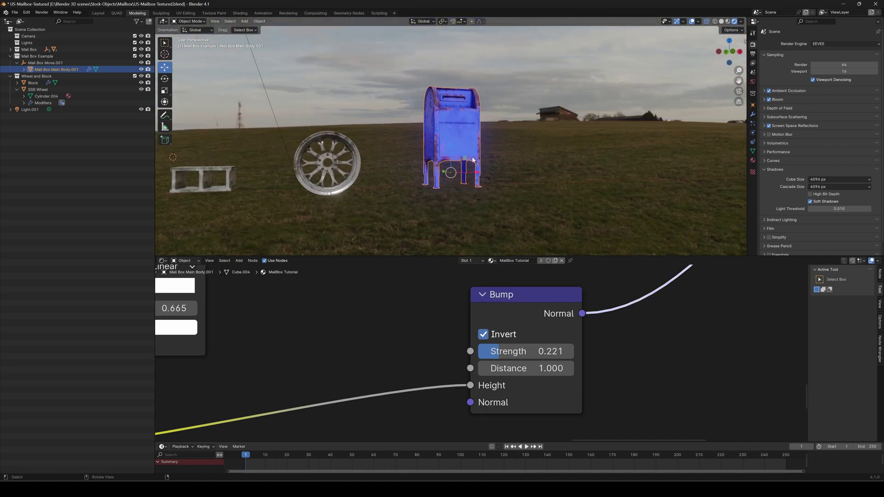
scroll(468, 158, up, 2)
scroll(458, 163, up, 4)
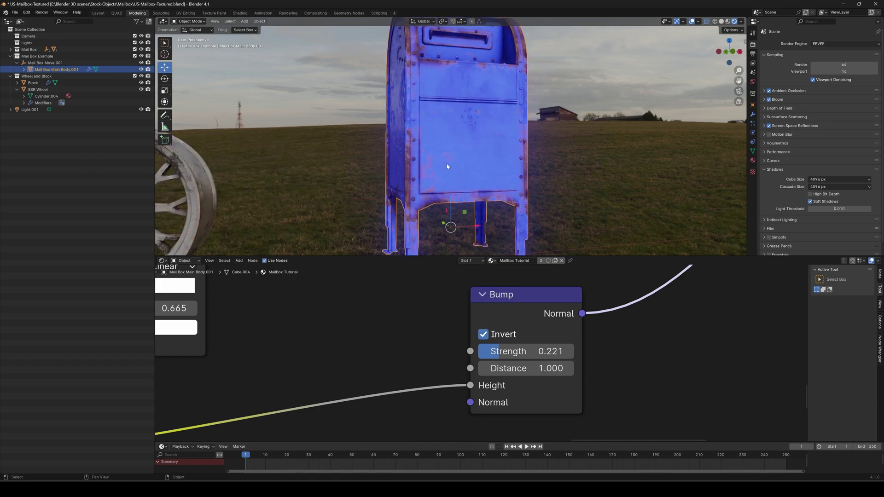
scroll(447, 166, down, 2)
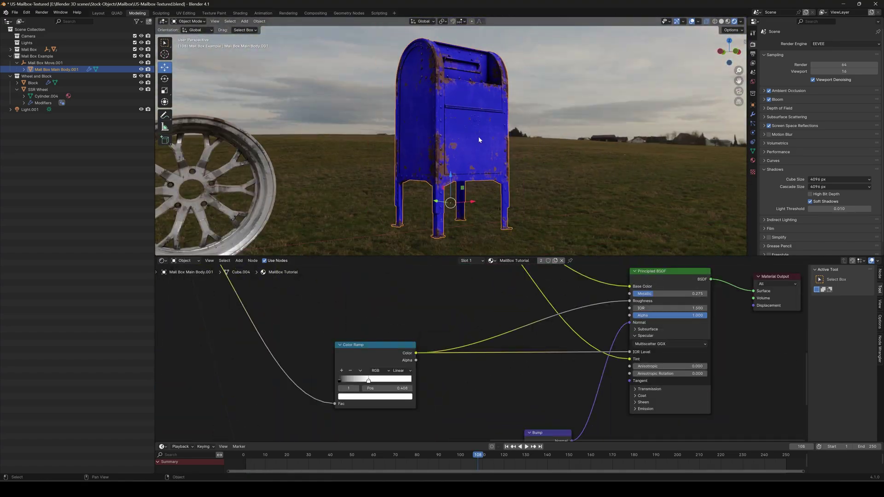
Inspect the rust patches and worn edges on the mailbox's front and both sides.
mouse_move(478, 137)
middle_down()
mouse_move(487, 138)
mouse_move(470, 136)
middle_up()
scroll(465, 136, up, 3)
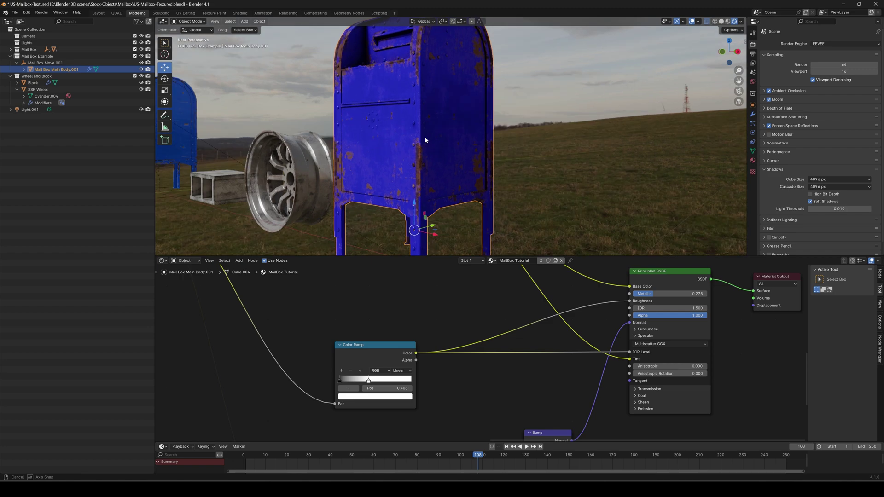
middle_drag(424, 137, 440, 133)
scroll(420, 140, up, 2)
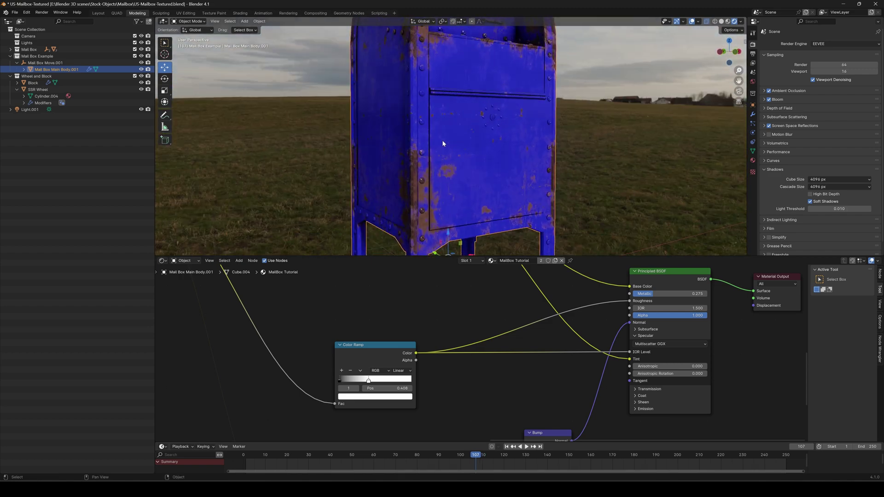
middle_drag(442, 140, 455, 151)
Review the material's whole node tree and follow its links to the Principled BSDF inputs.
key(Home)
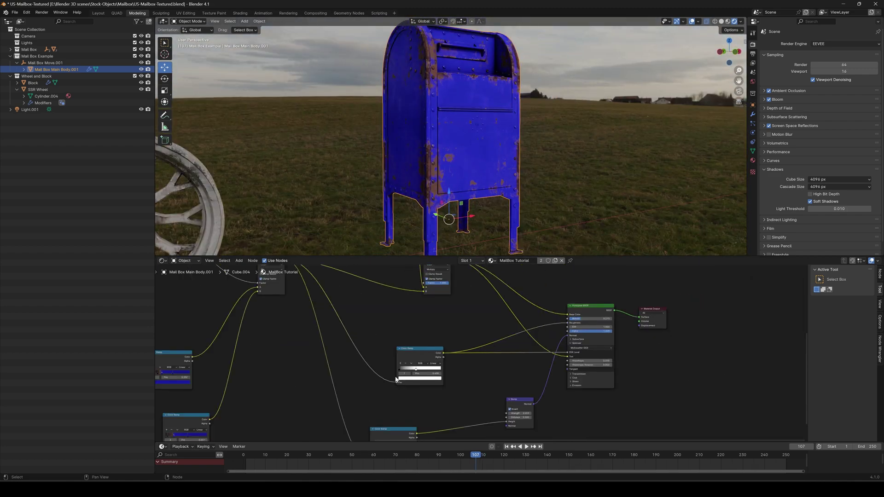
middle_drag(255, 352, 349, 370)
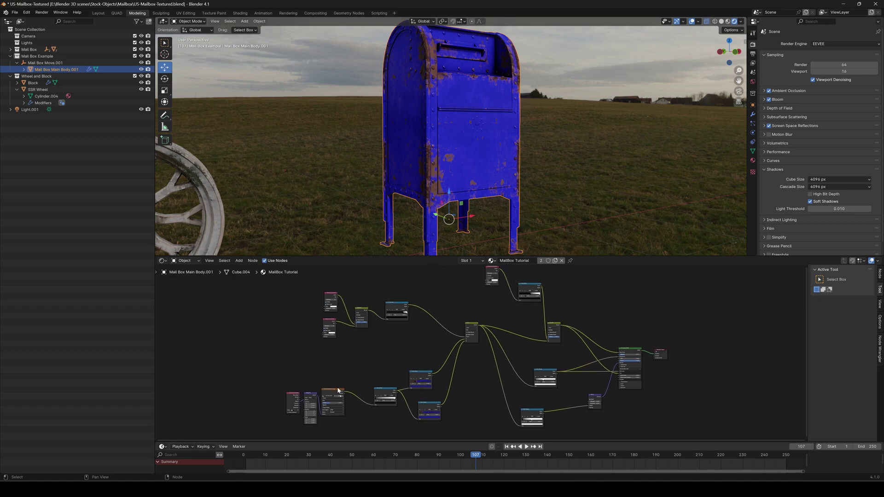
scroll(519, 361, up, 5)
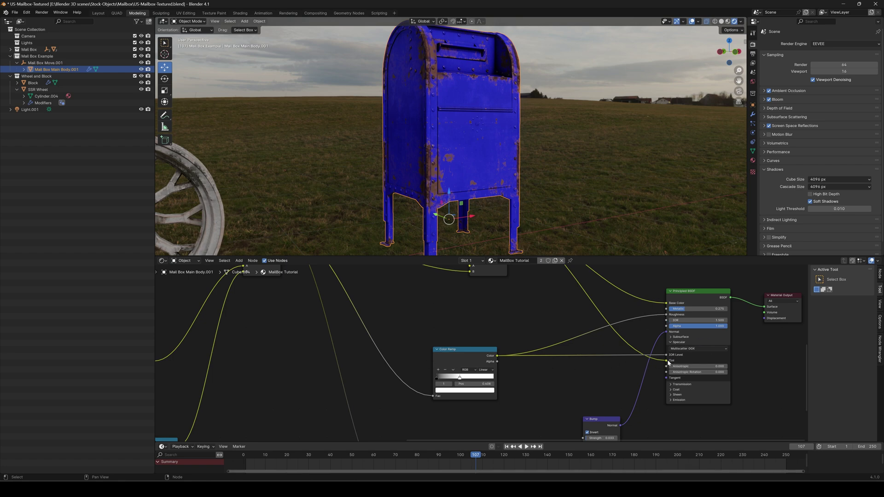
Examine the complete mailbox material from a low angle, comparing it with the wheel and the other mailbox.
scroll(523, 192, up, 3)
middle_drag(522, 192, 478, 196)
scroll(540, 190, down, 3)
scroll(448, 157, down, 2)
scroll(461, 170, down, 2)
scroll(508, 175, up, 4)
scroll(478, 195, down, 3)
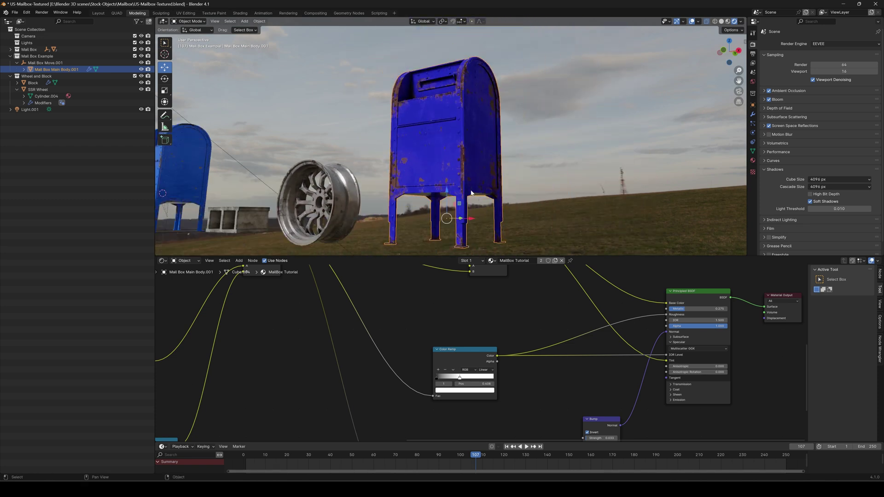